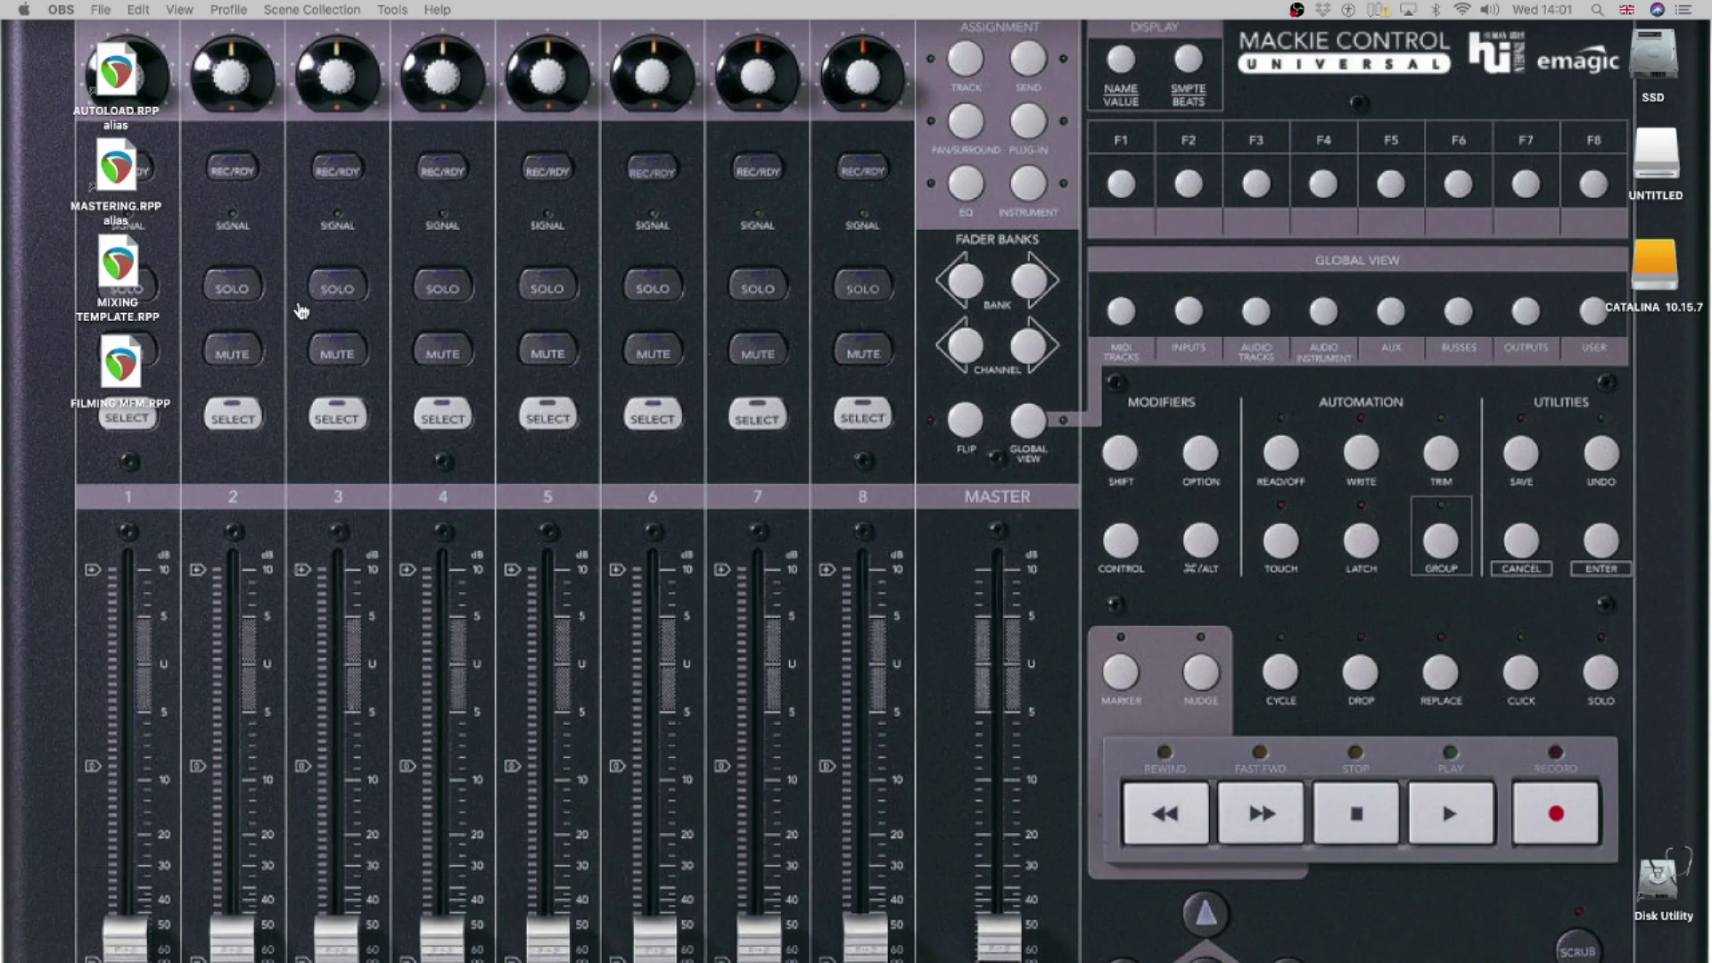
Step: Switch to BBEdit and look through the open MCU zone files, from Track and Buttons to Zoom and Marker, returning to Home.zon
key(super+Tab)
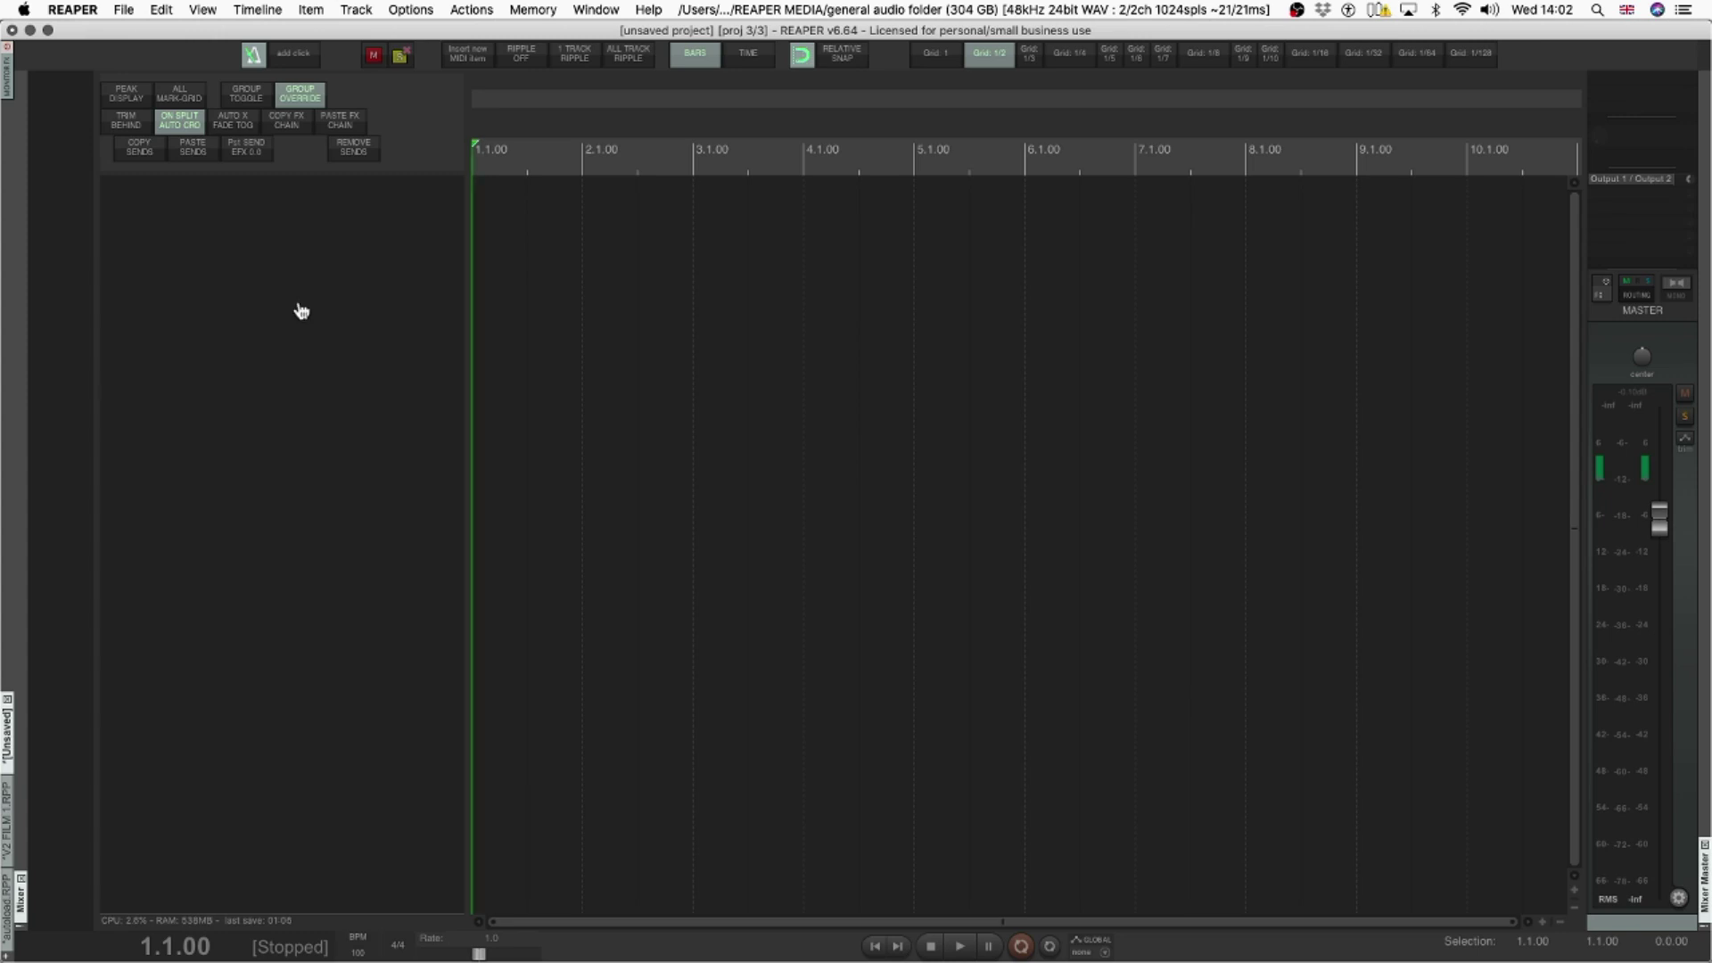
key(super+Tab)
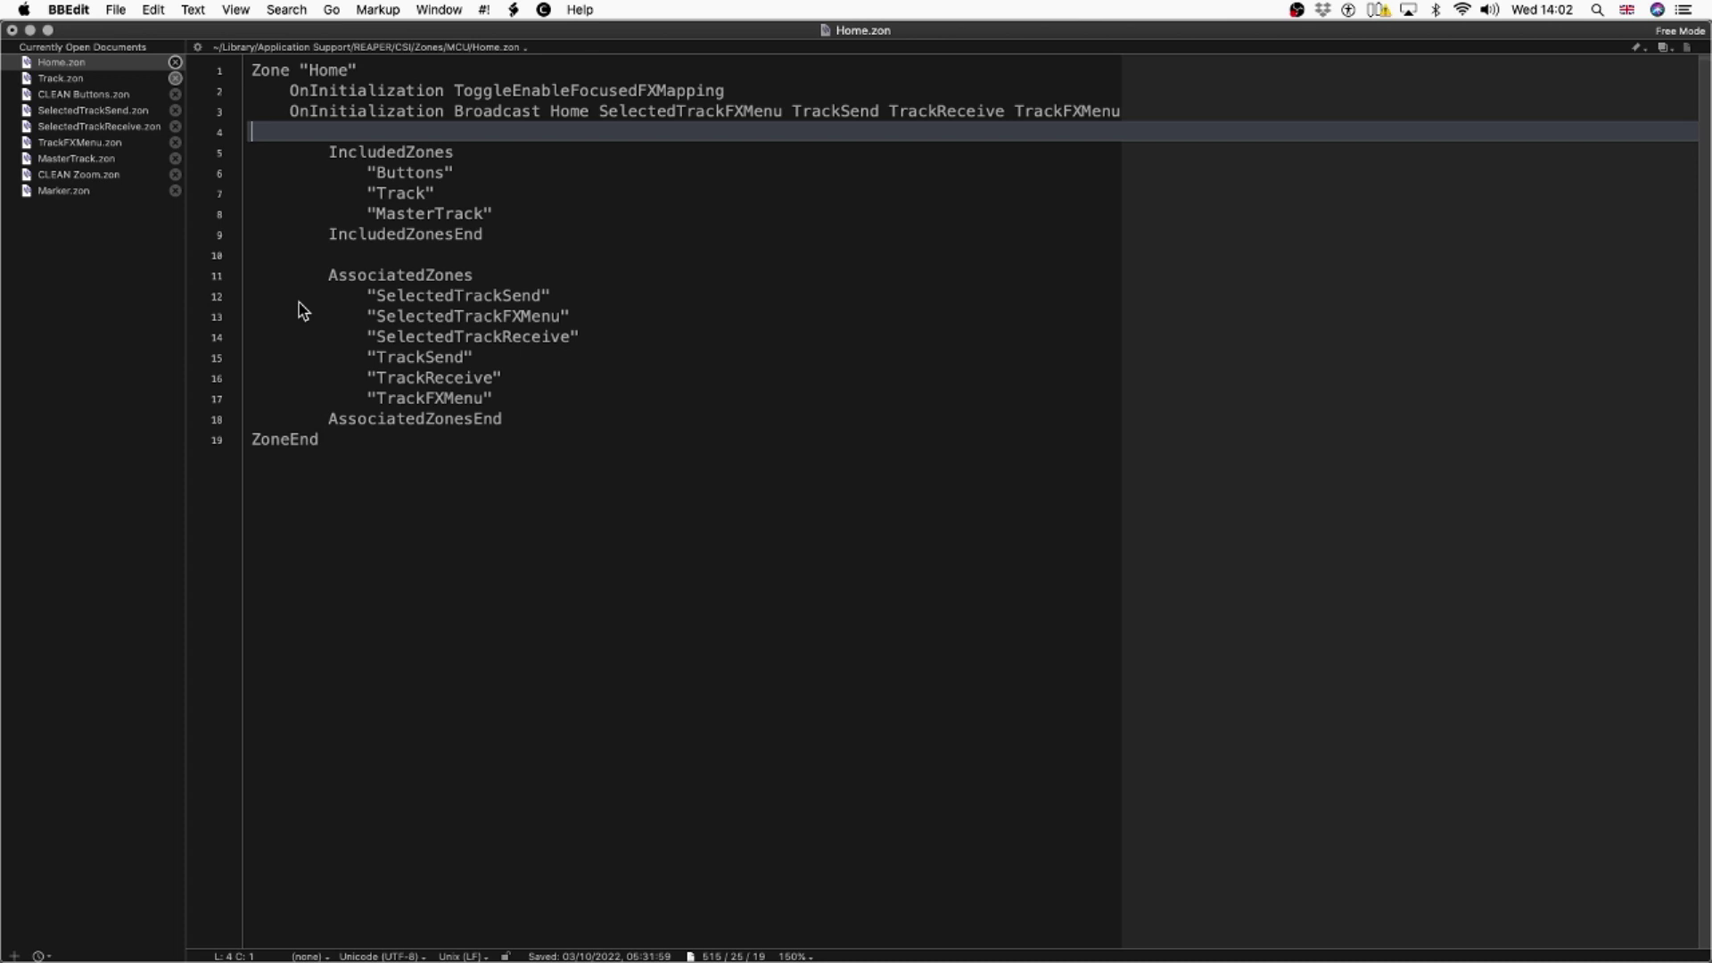
click(94, 81)
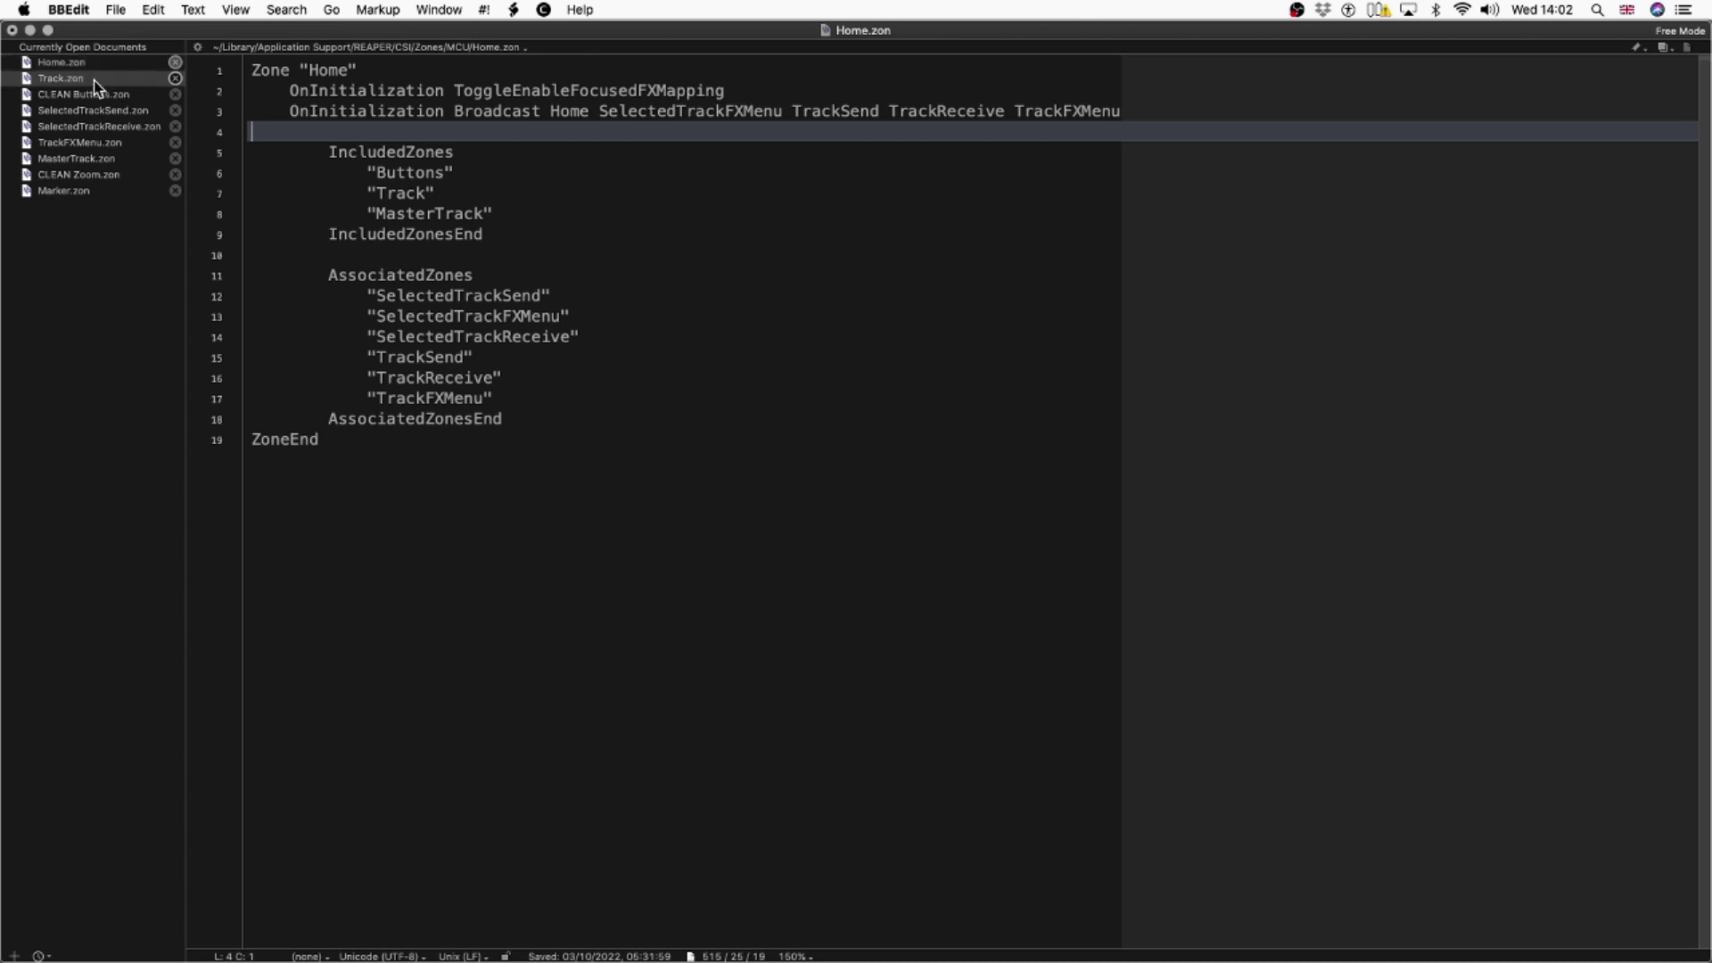
click(95, 95)
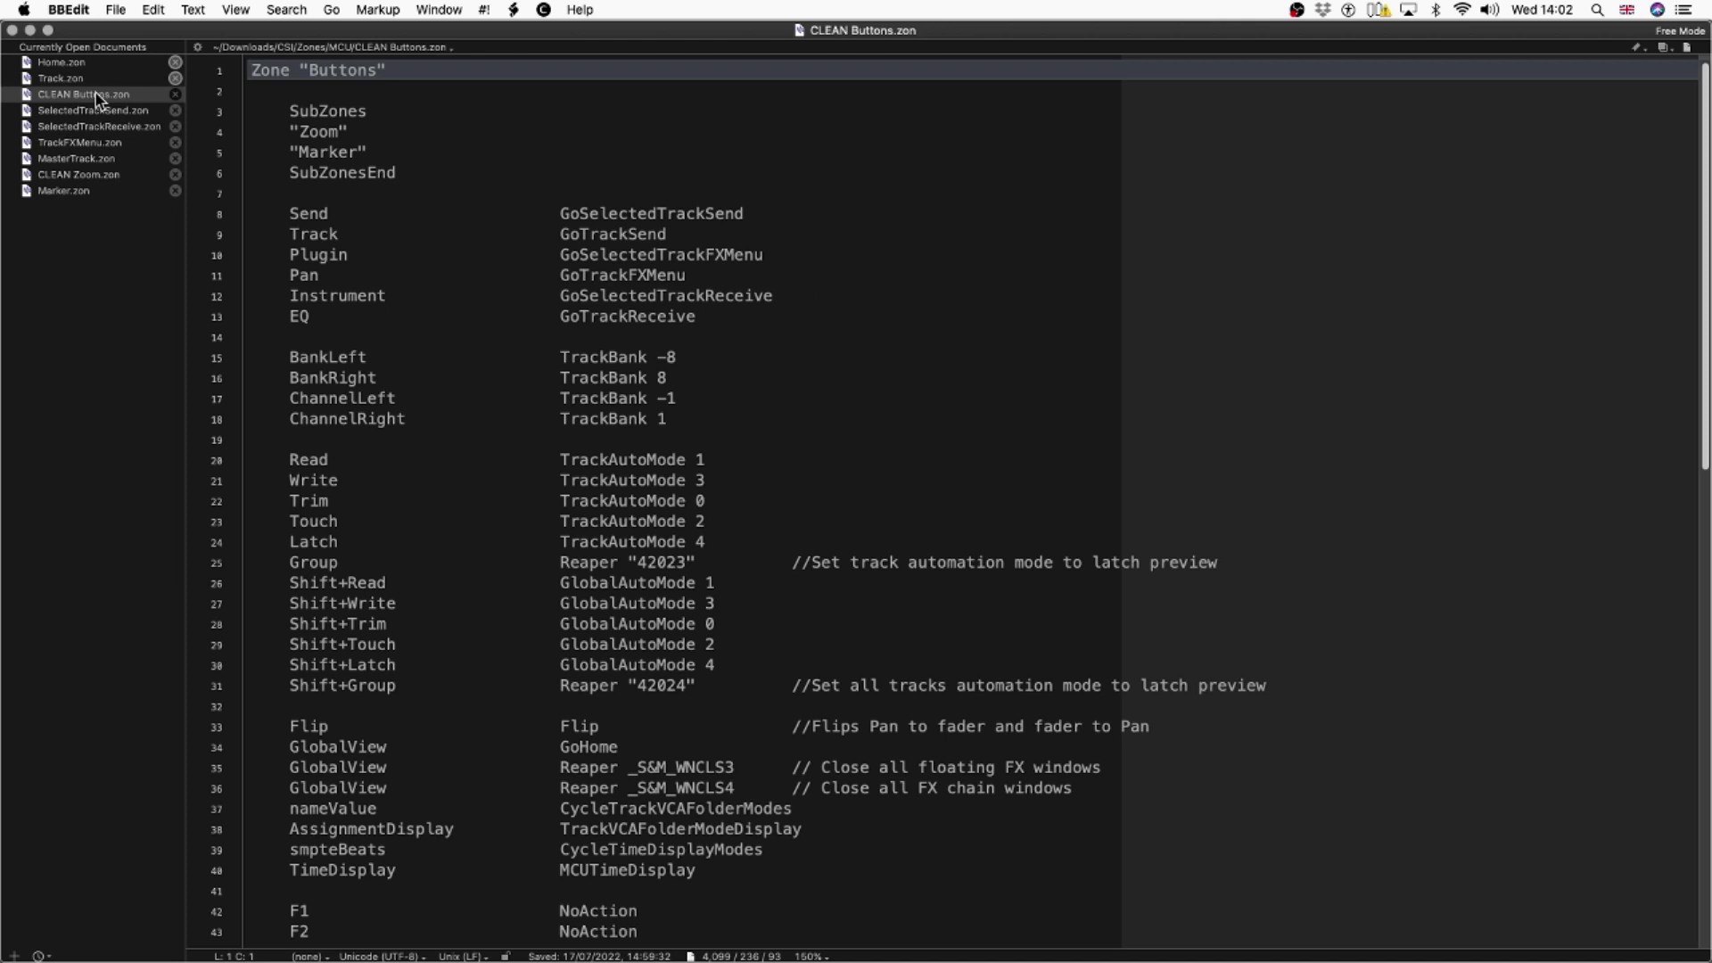
click(101, 108)
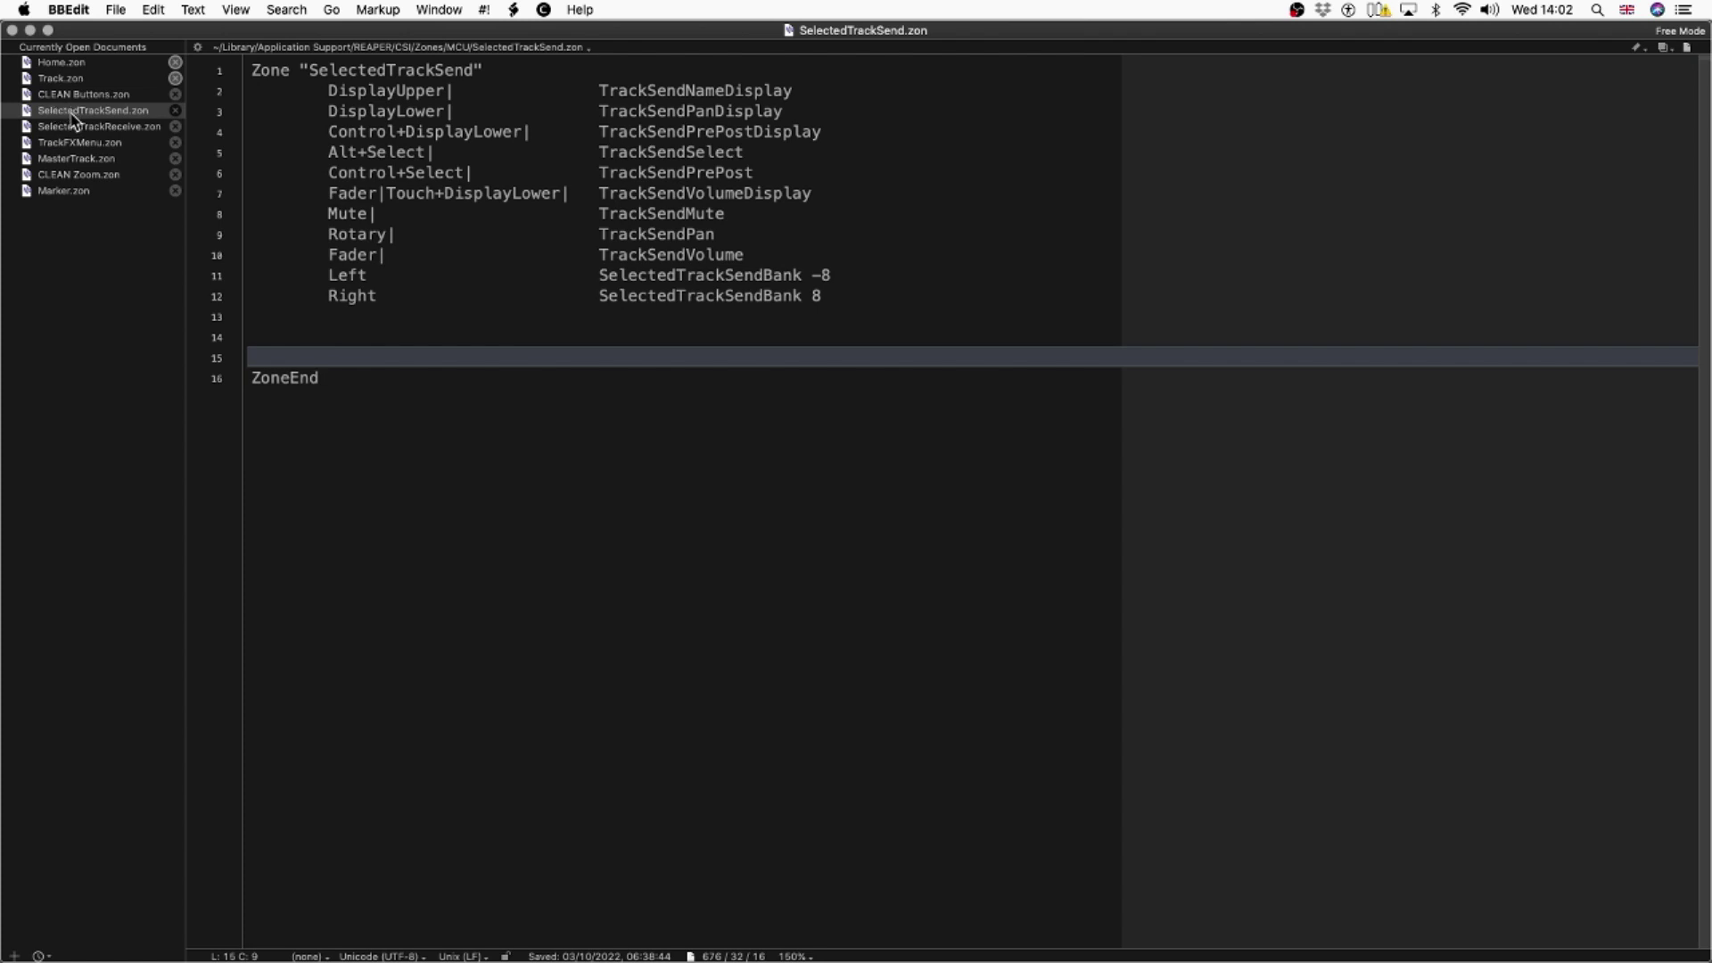
click(76, 128)
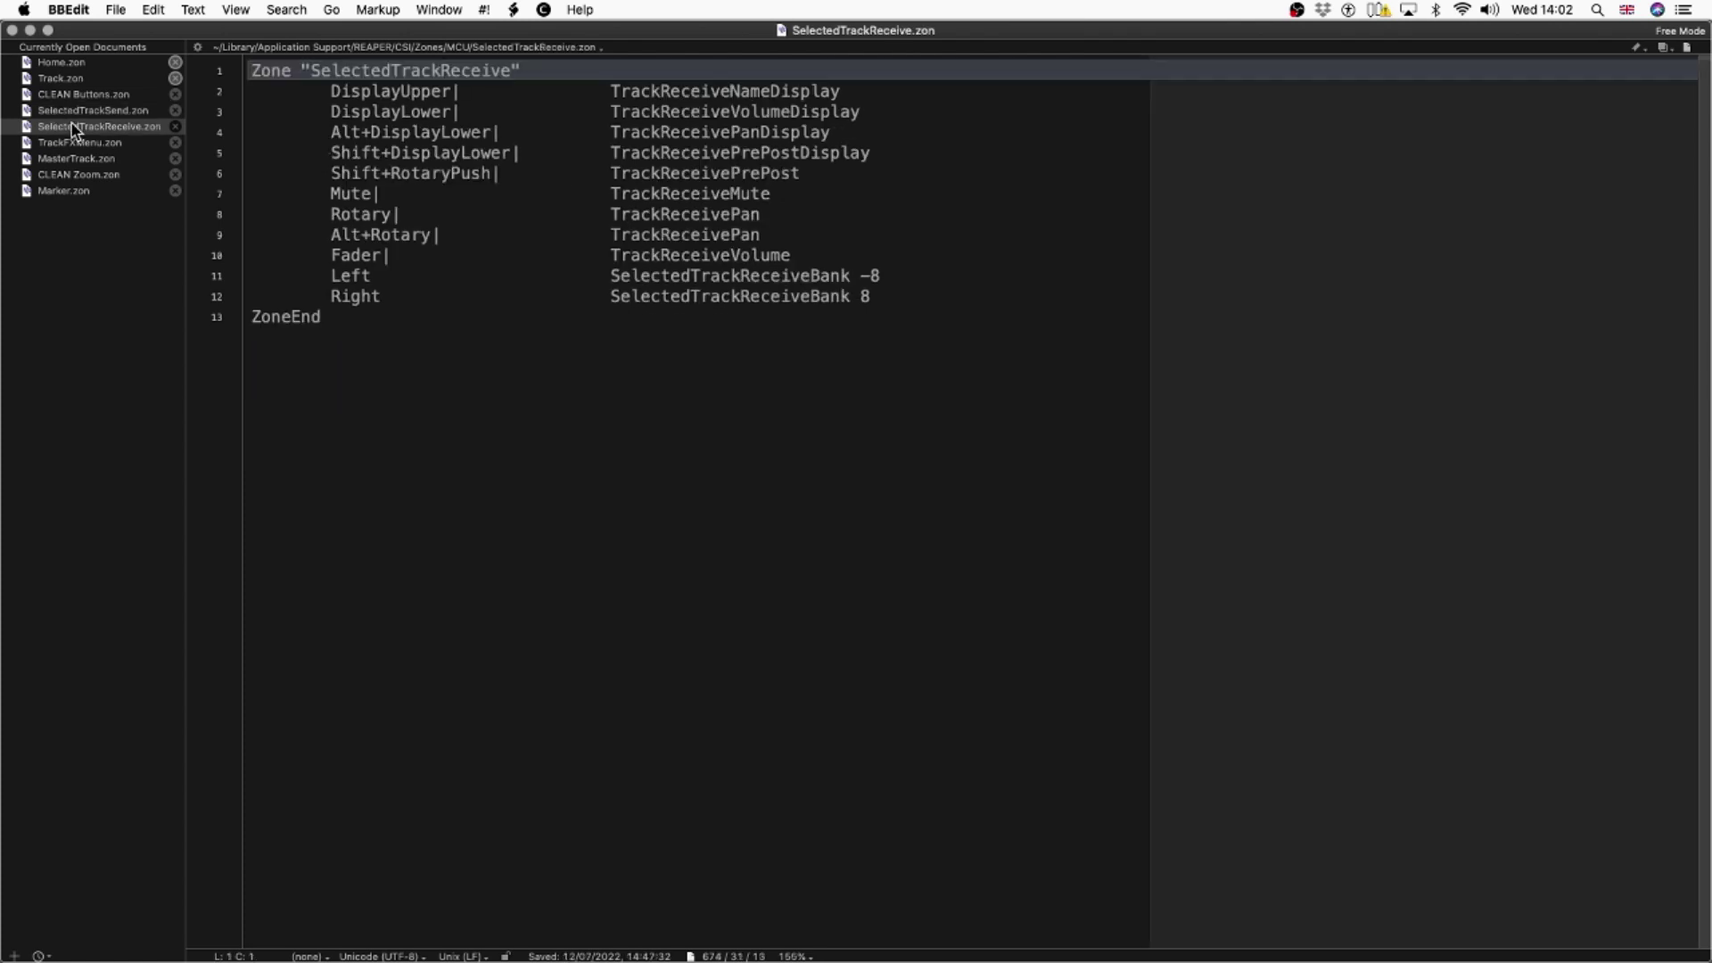
click(132, 147)
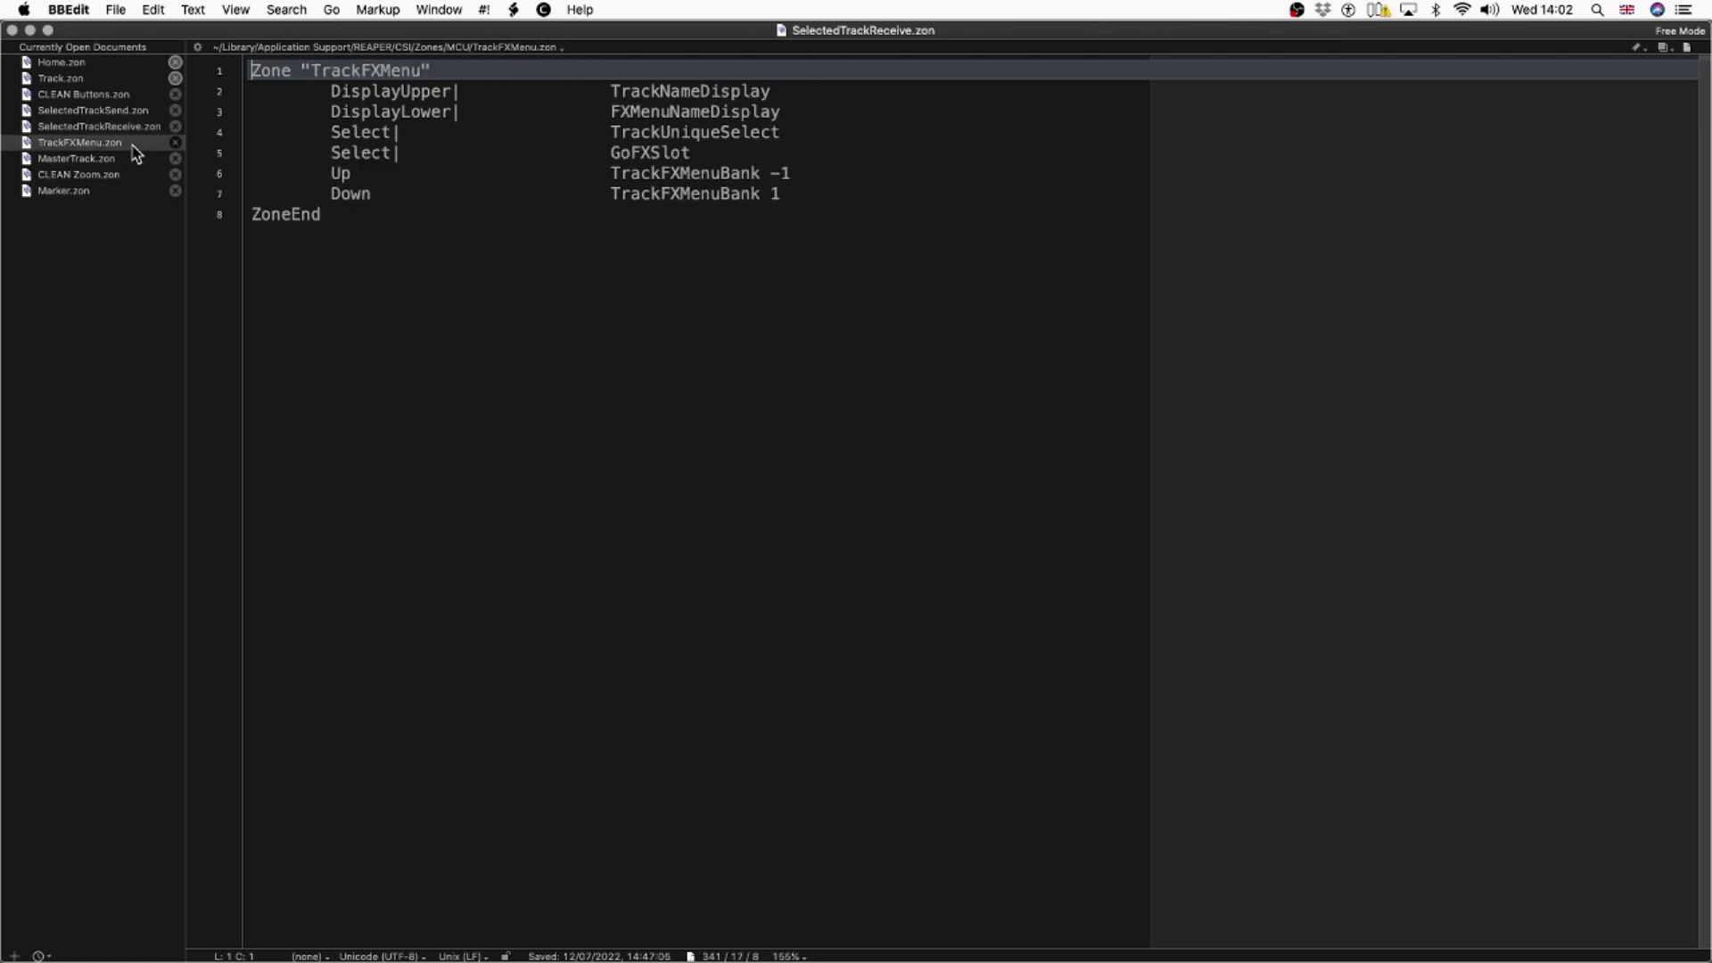
click(131, 156)
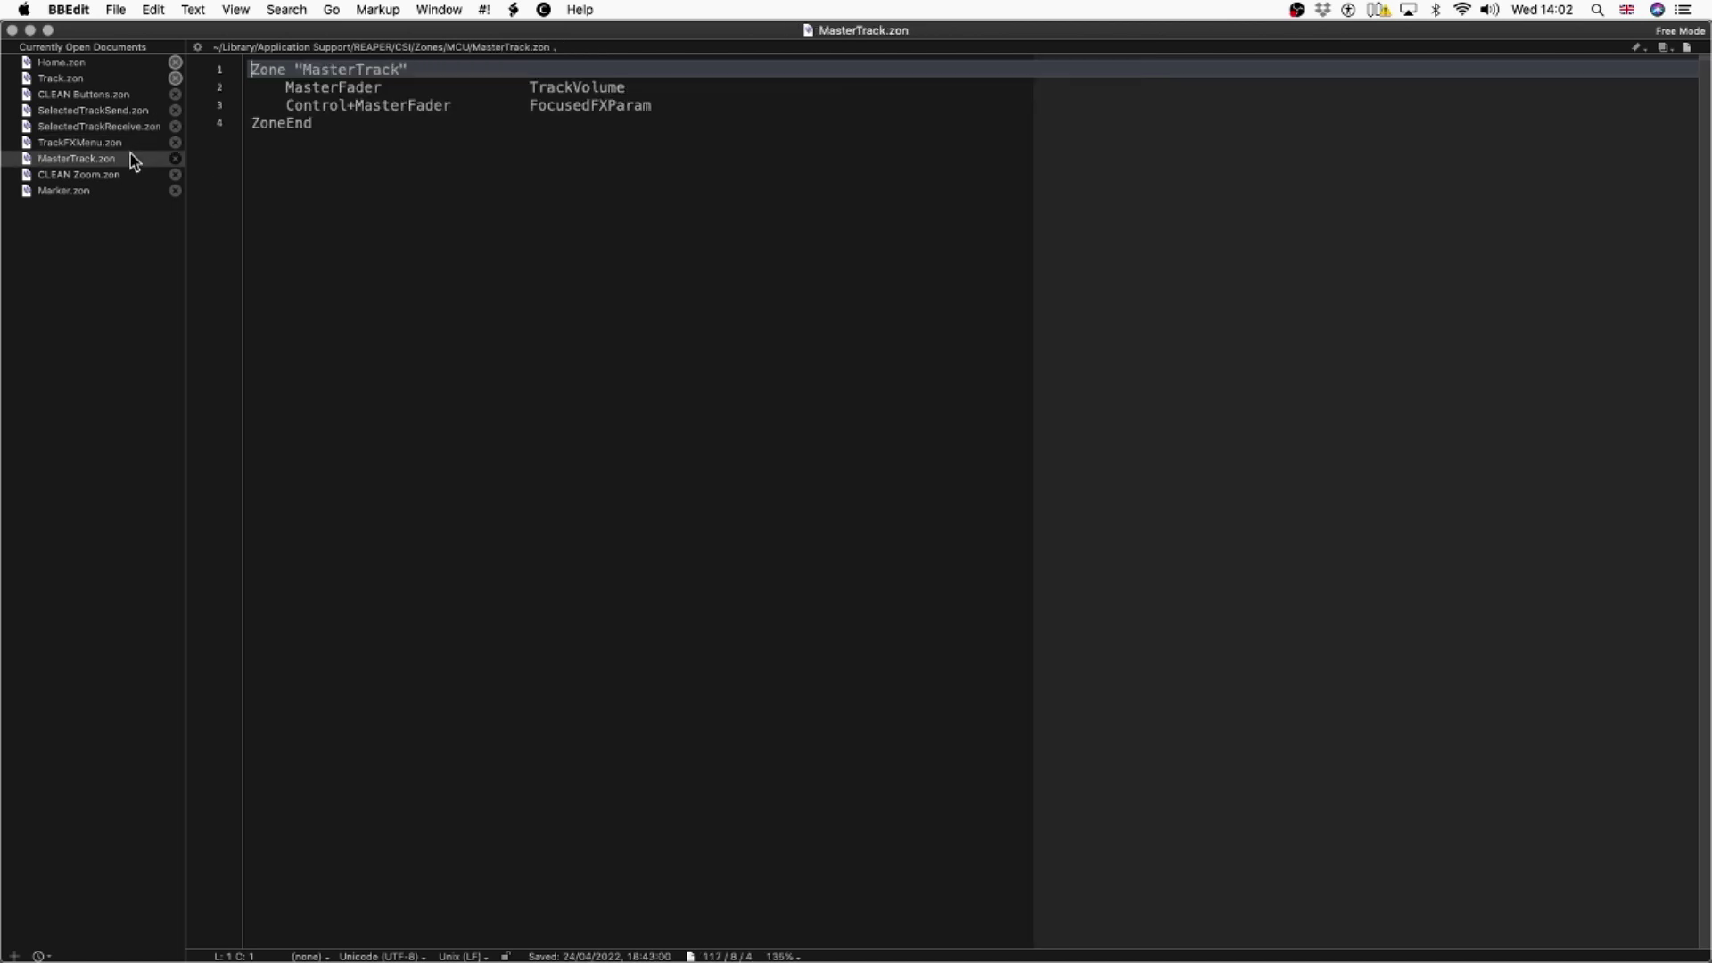
click(125, 174)
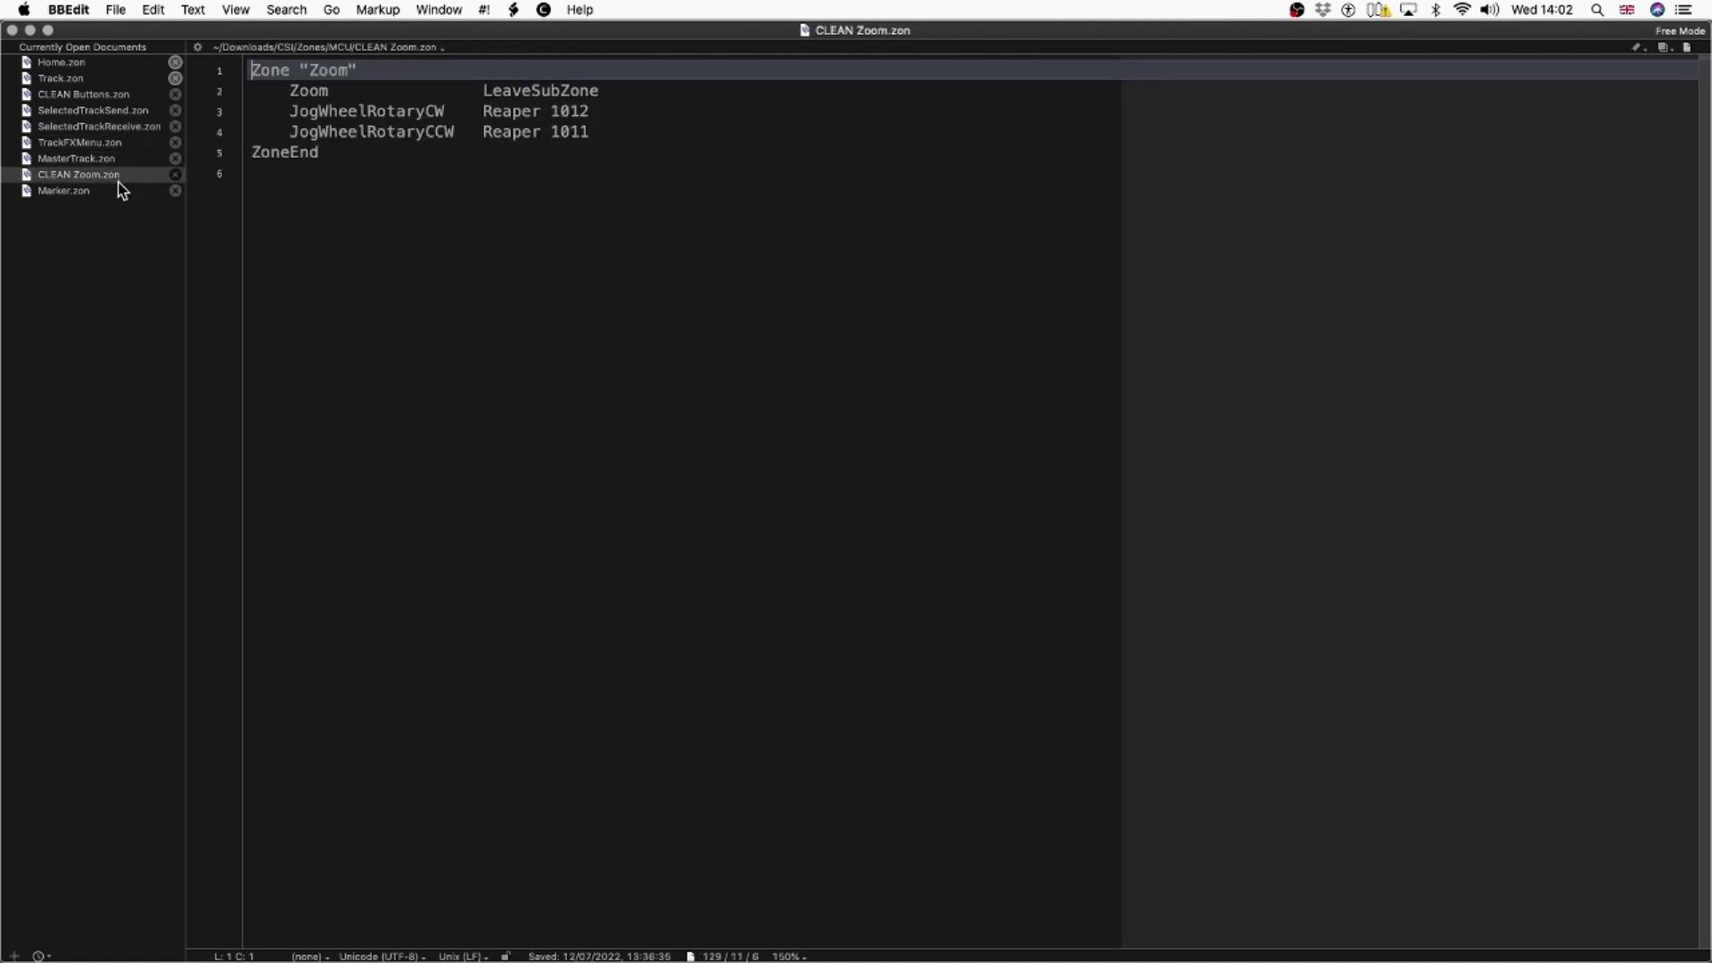
click(115, 190)
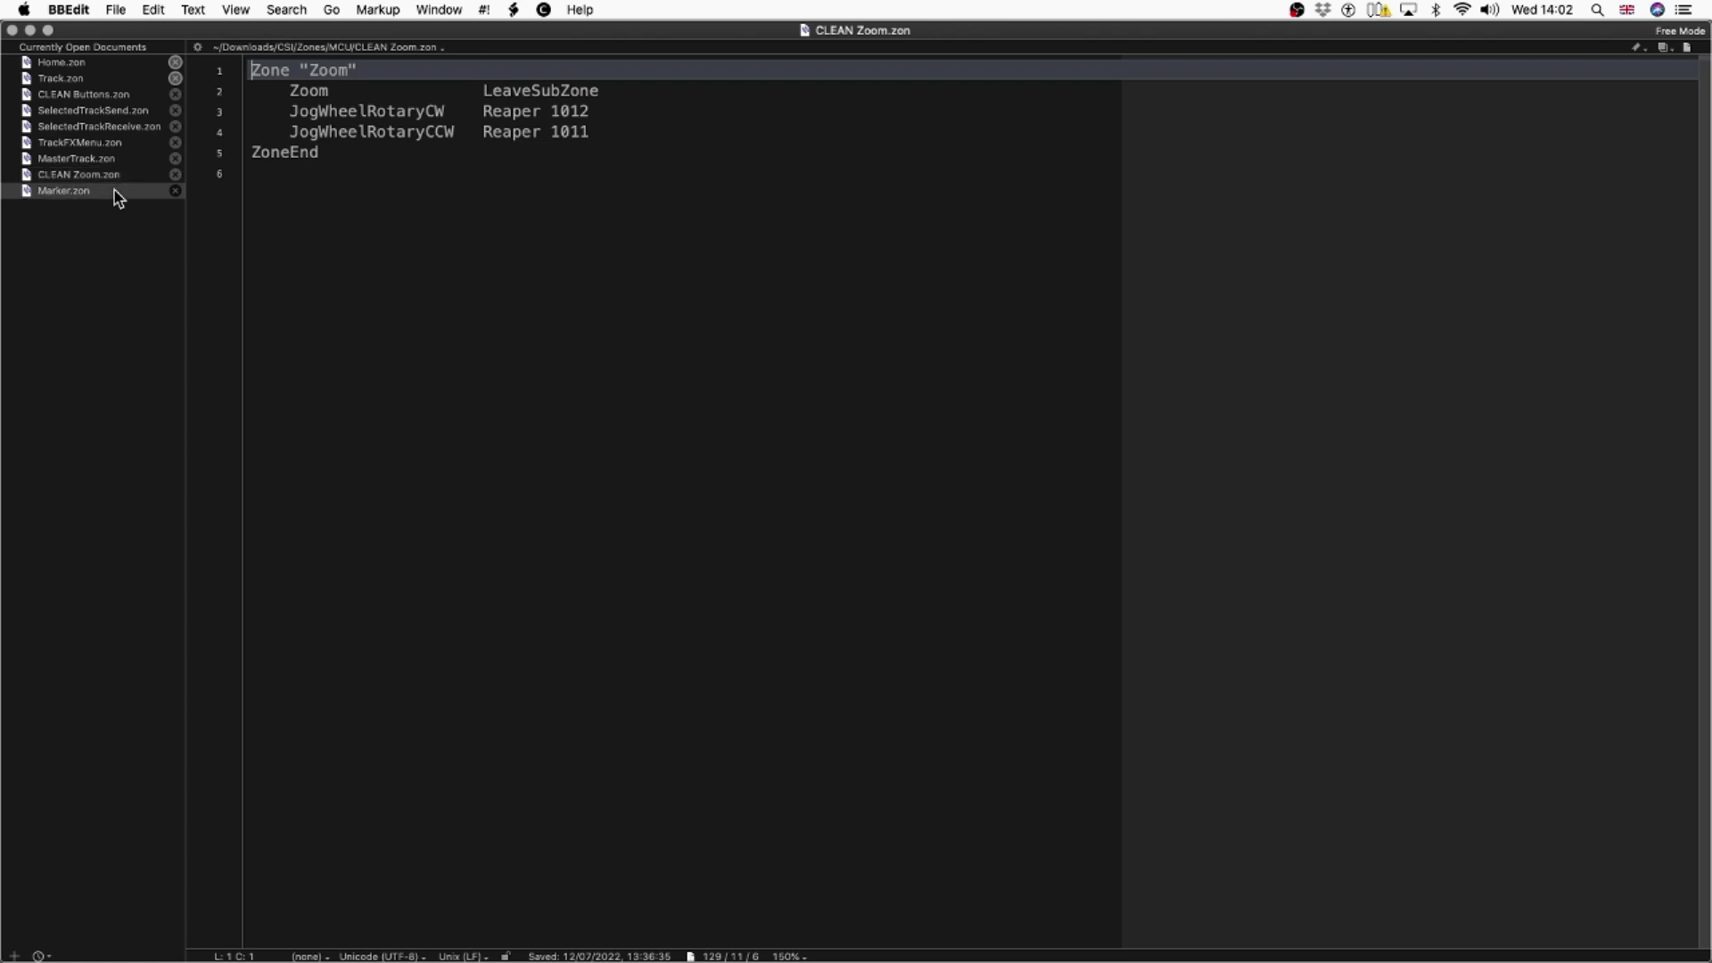
click(117, 68)
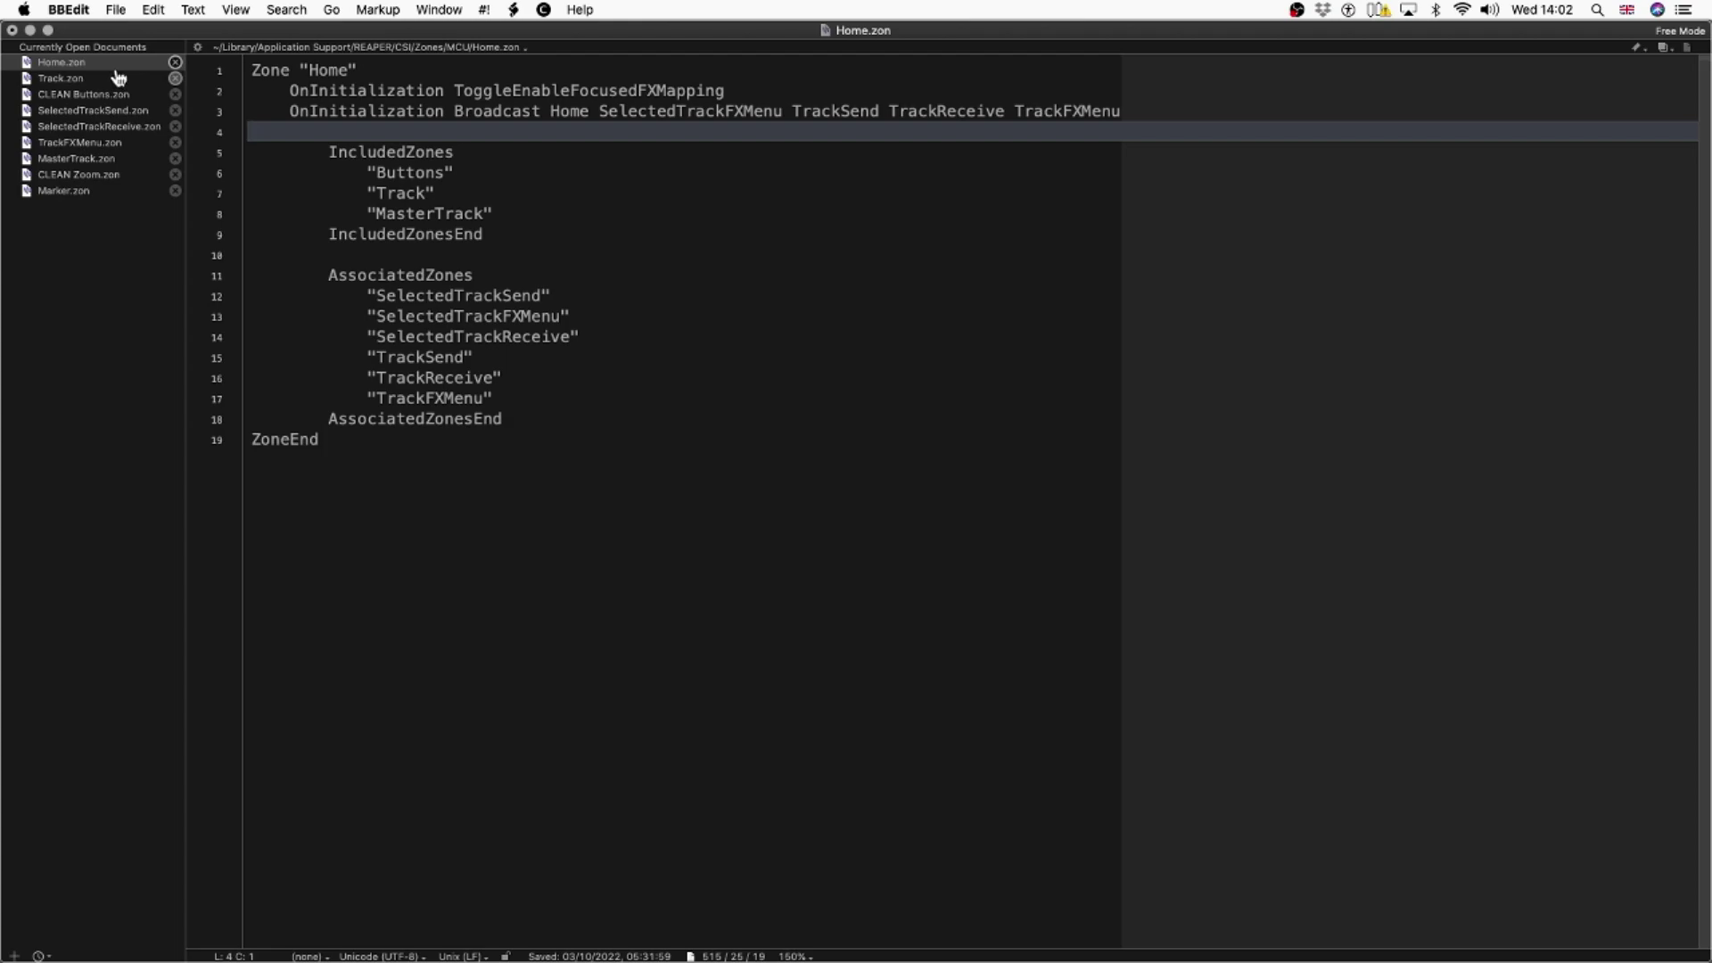
Step: Switch to REAPER and copy the command ID of the "Control surface: Refresh all surfaces" action
key(super+Tab)
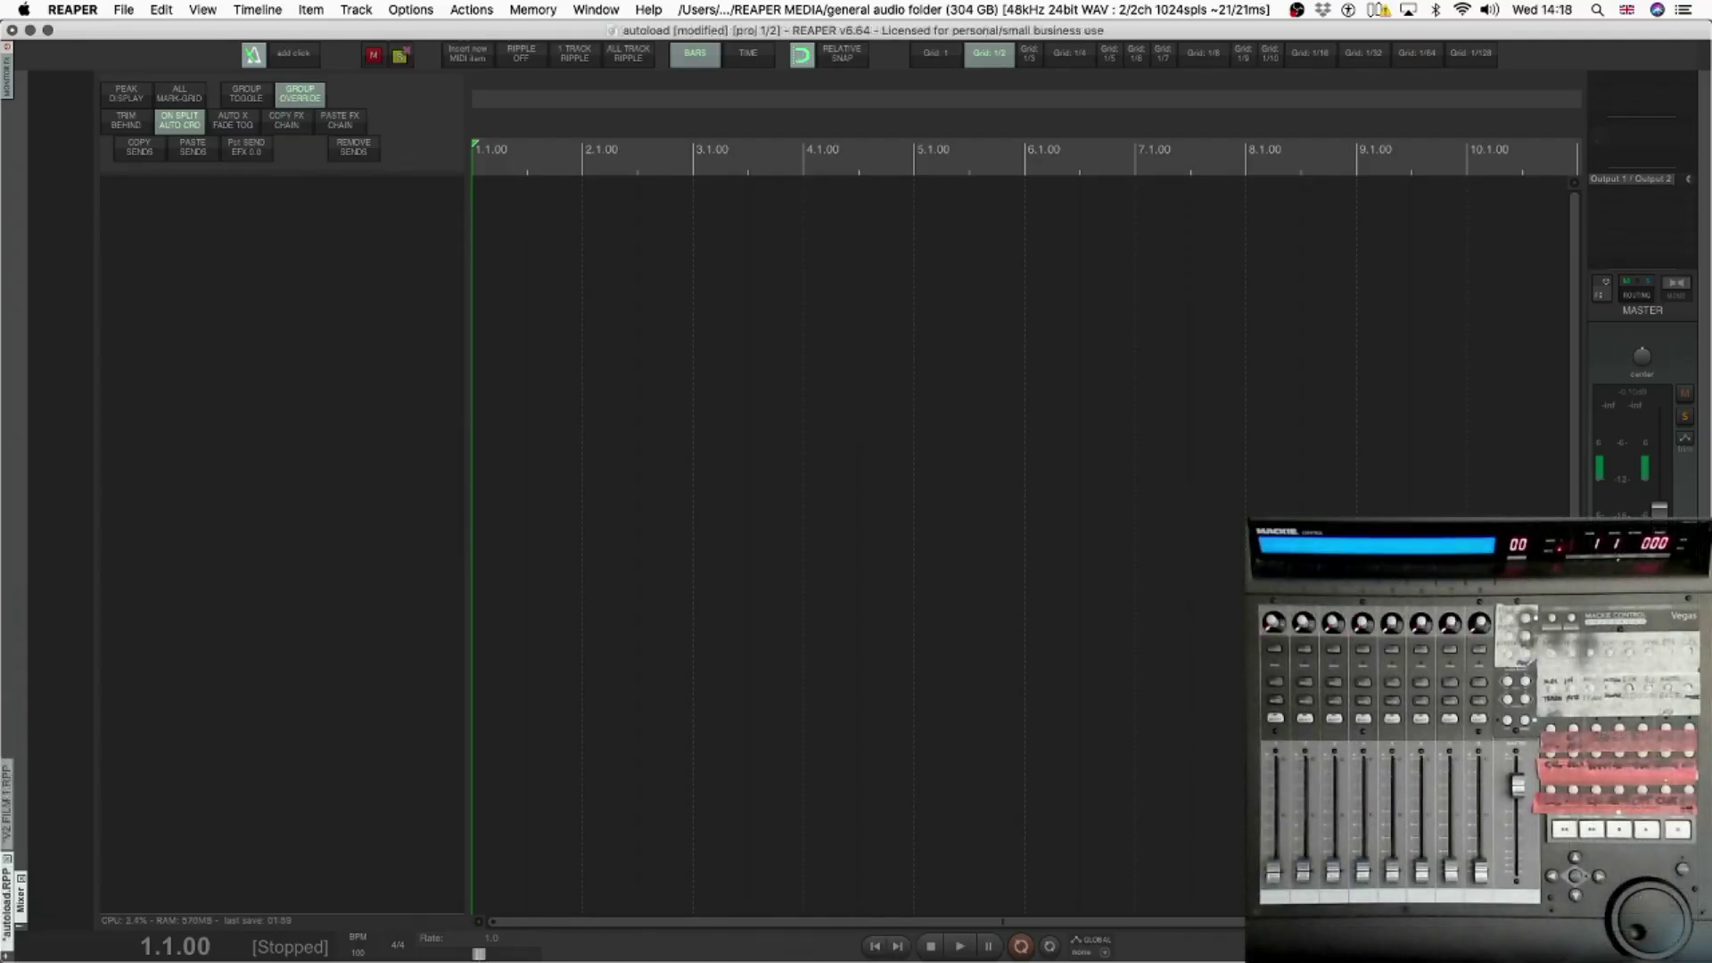
key(shift+slash)
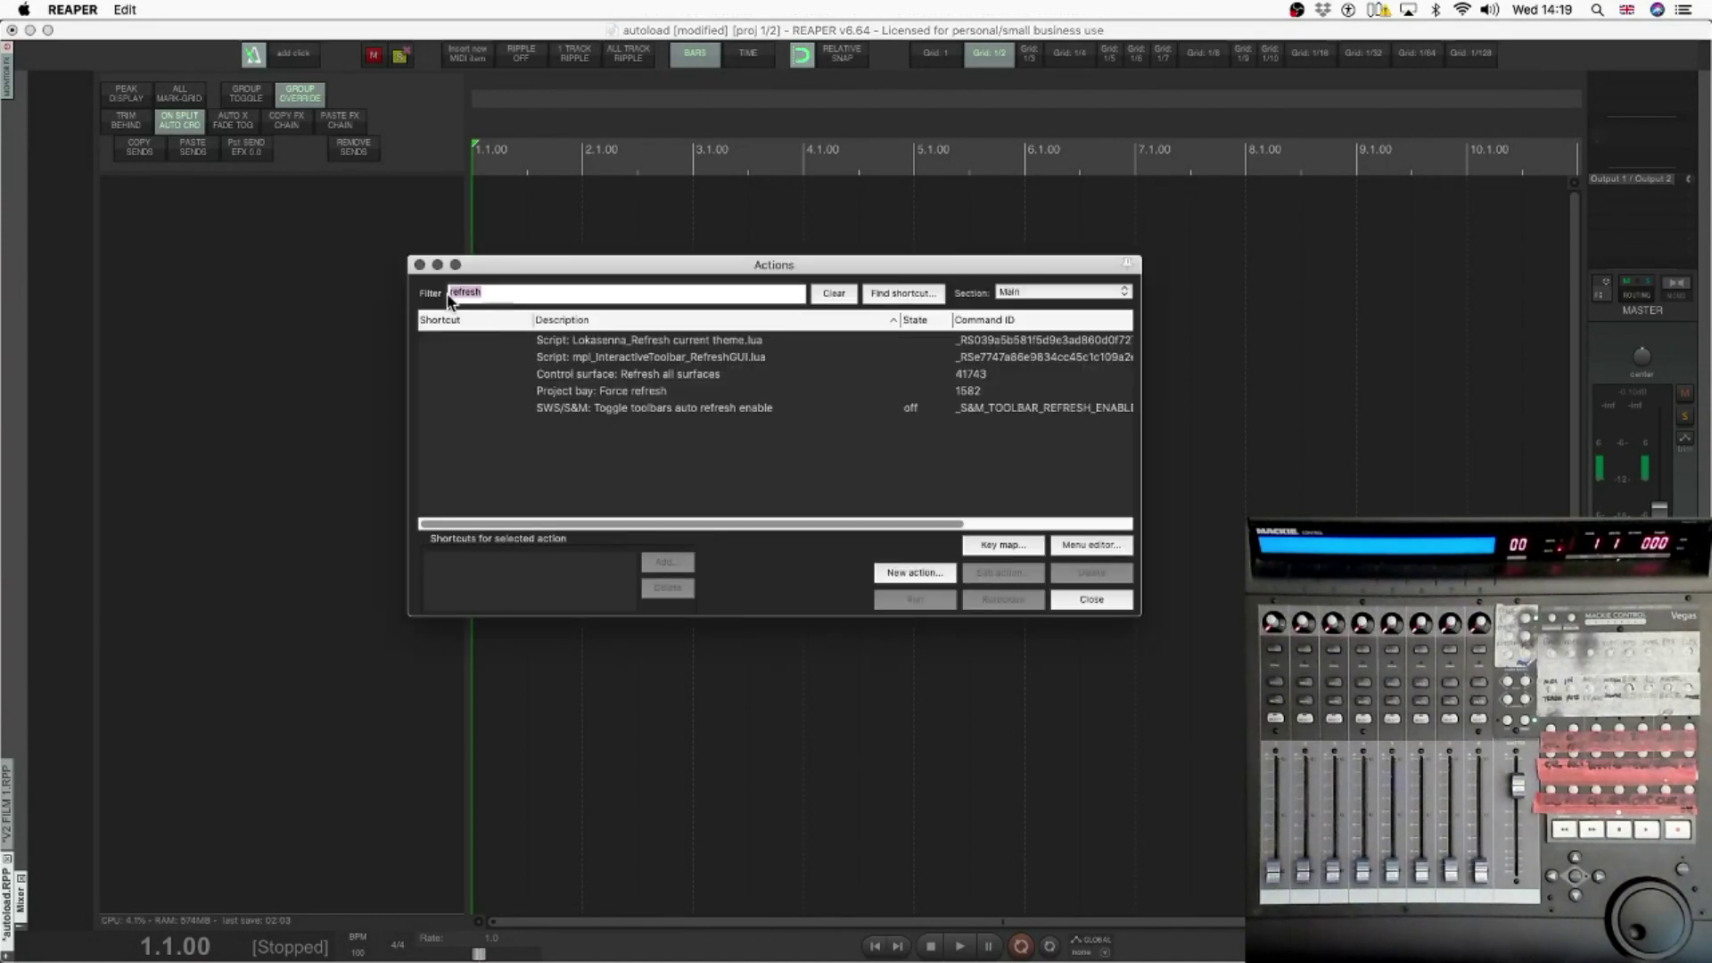
click(658, 376)
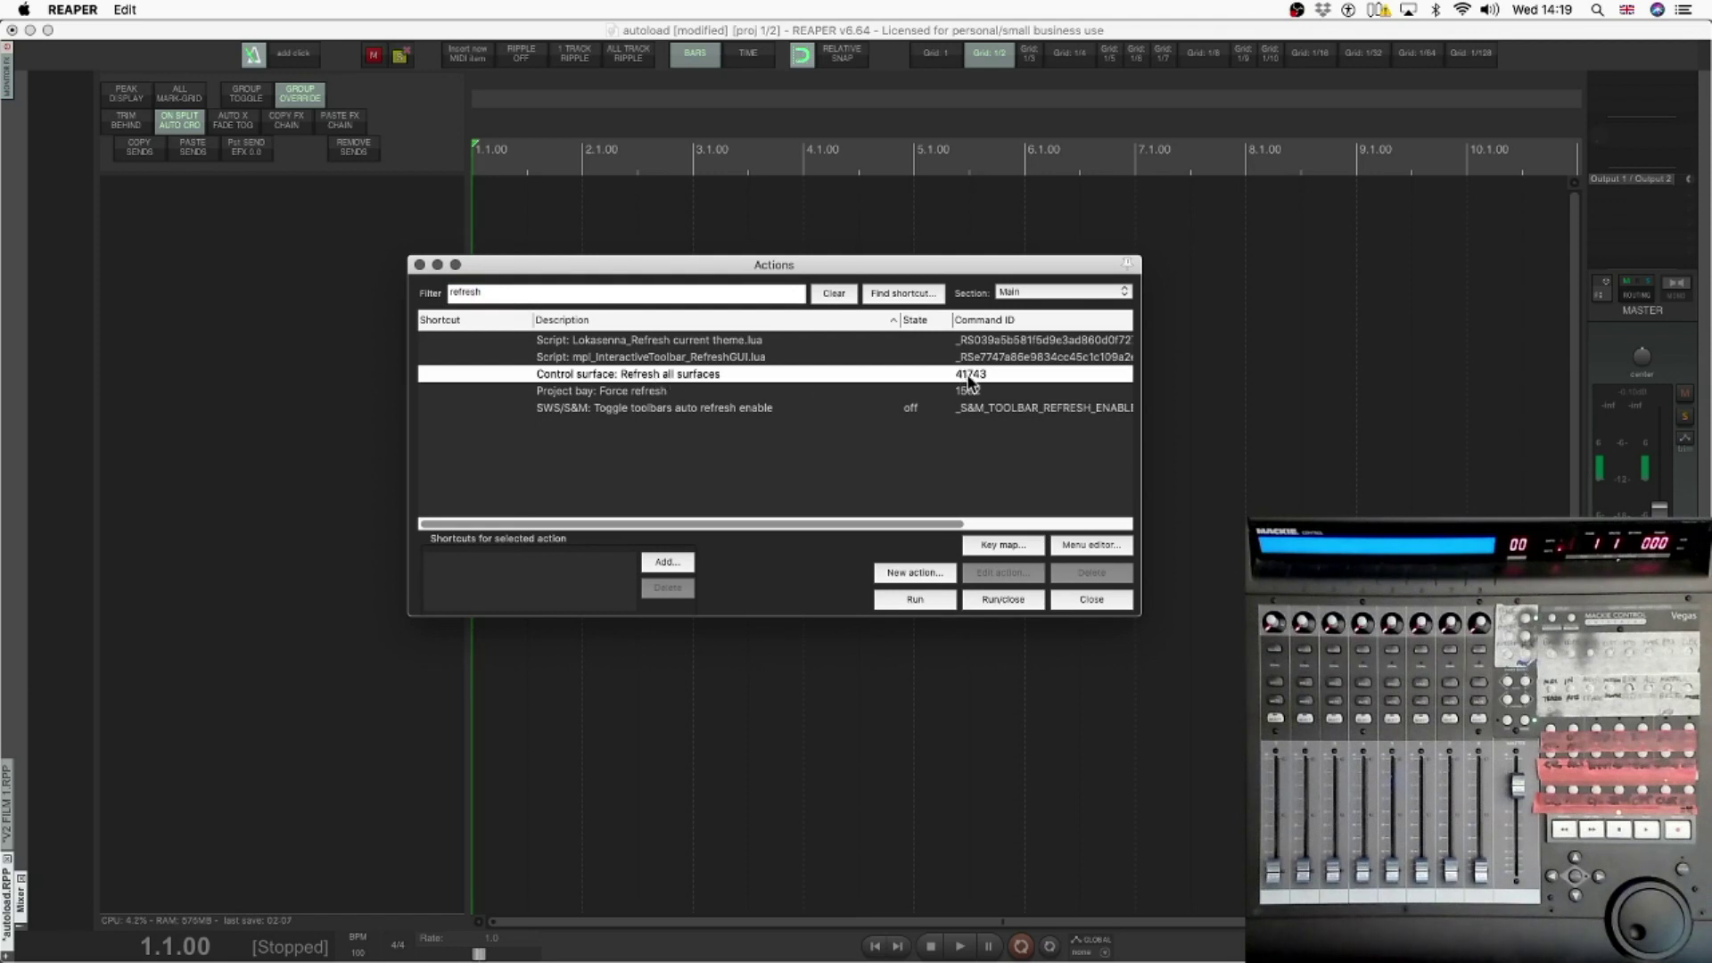
right_click(699, 371)
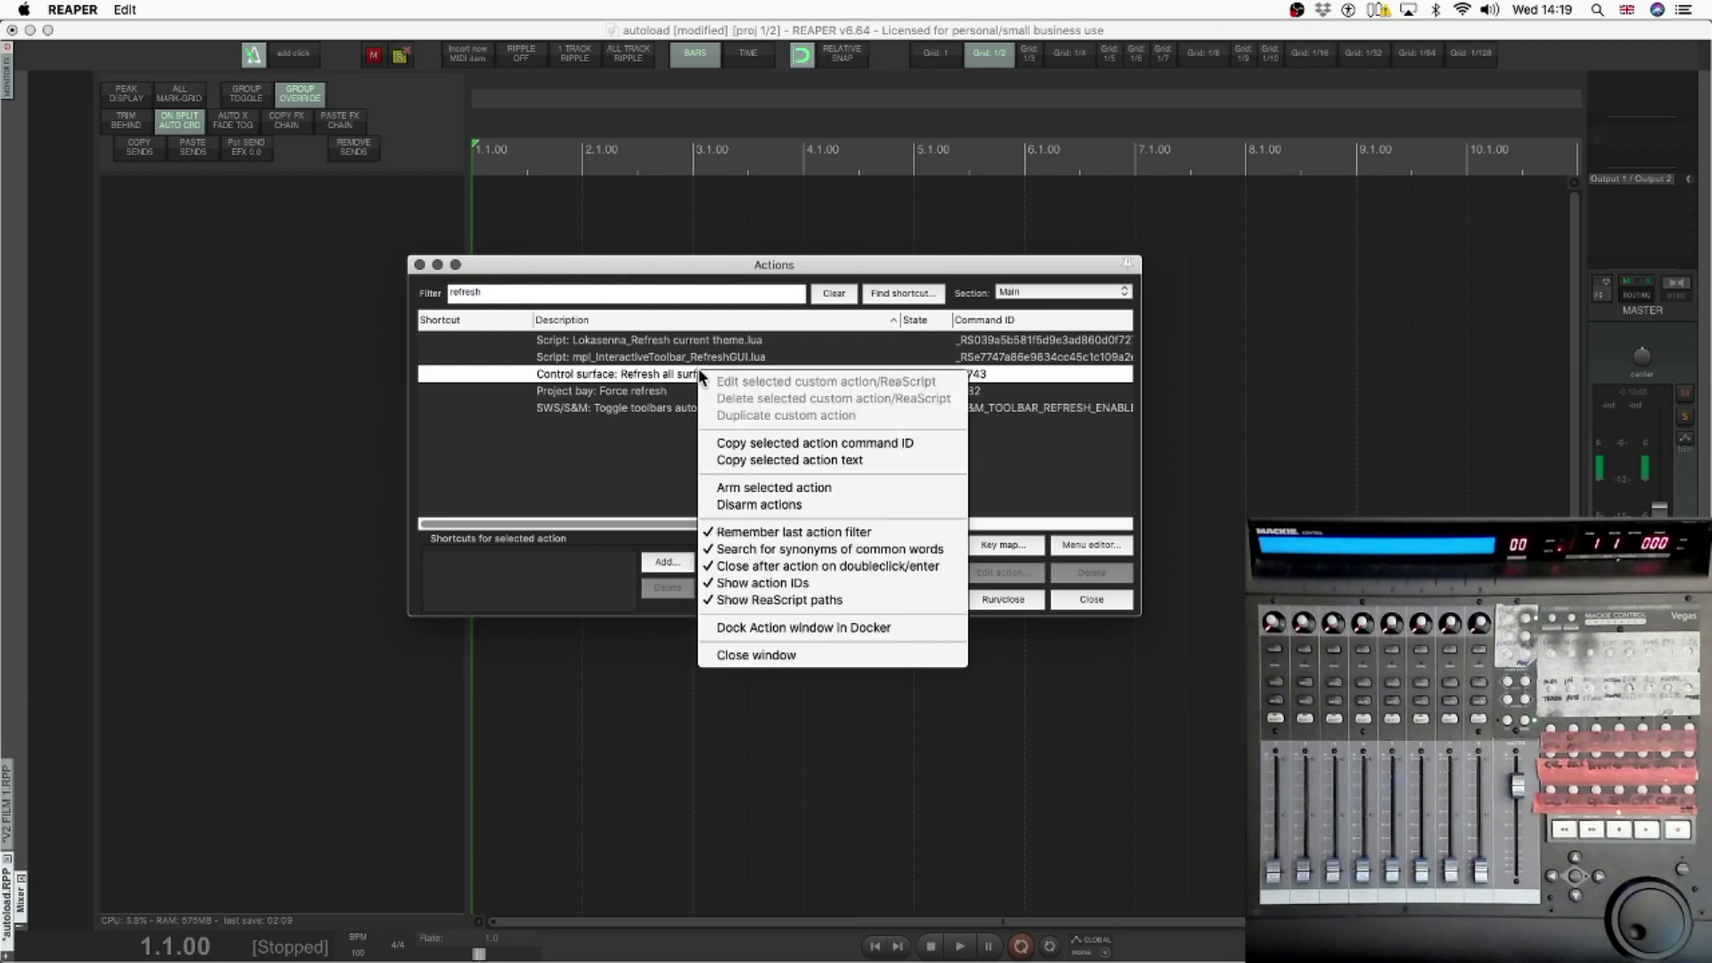
click(780, 443)
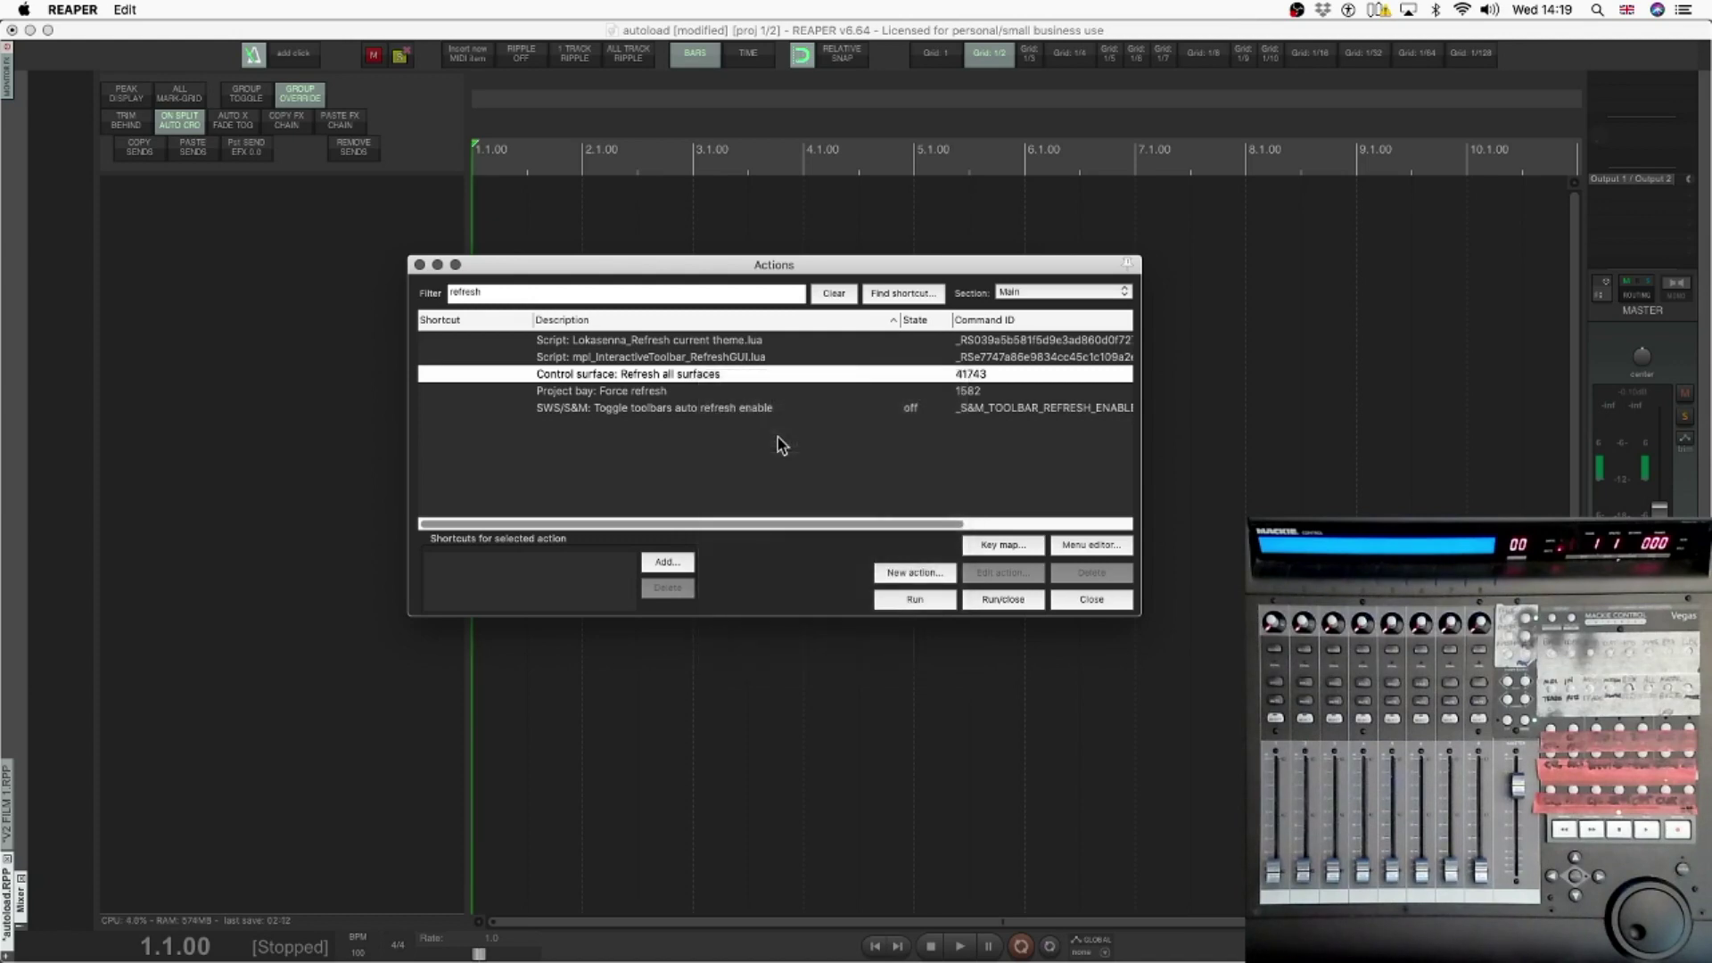
Step: Switch to BBEdit and find the line for "enter" in CLEAN Buttons.zon
key(super+Tab)
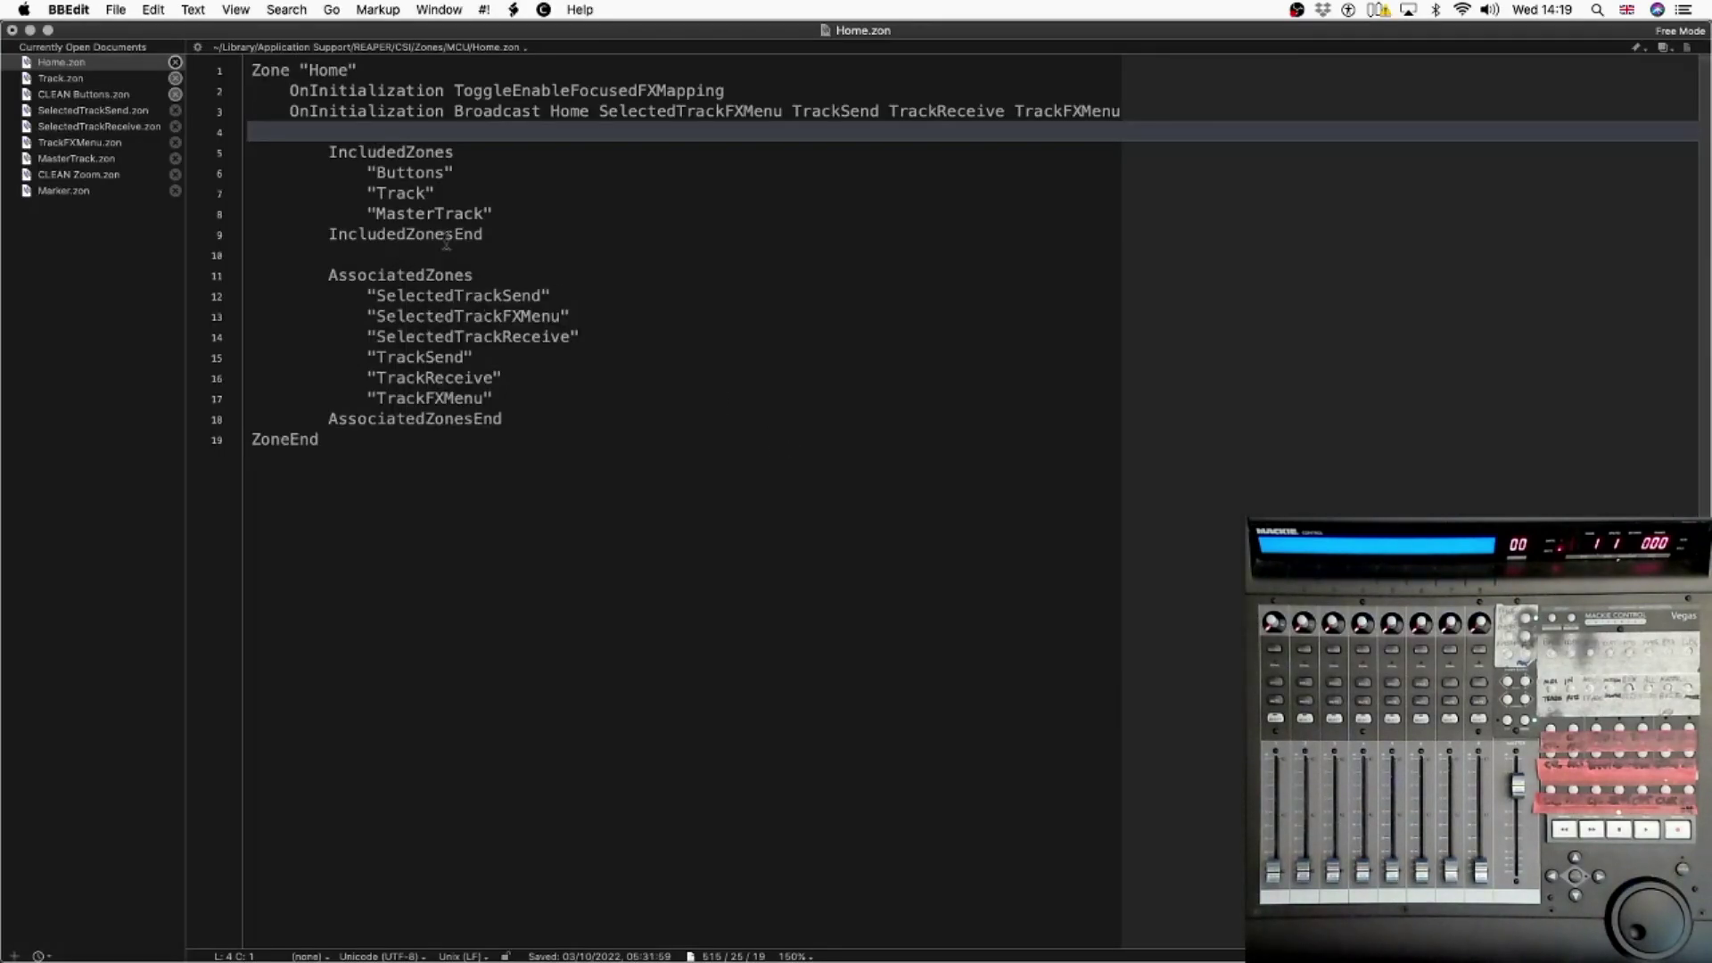
click(141, 95)
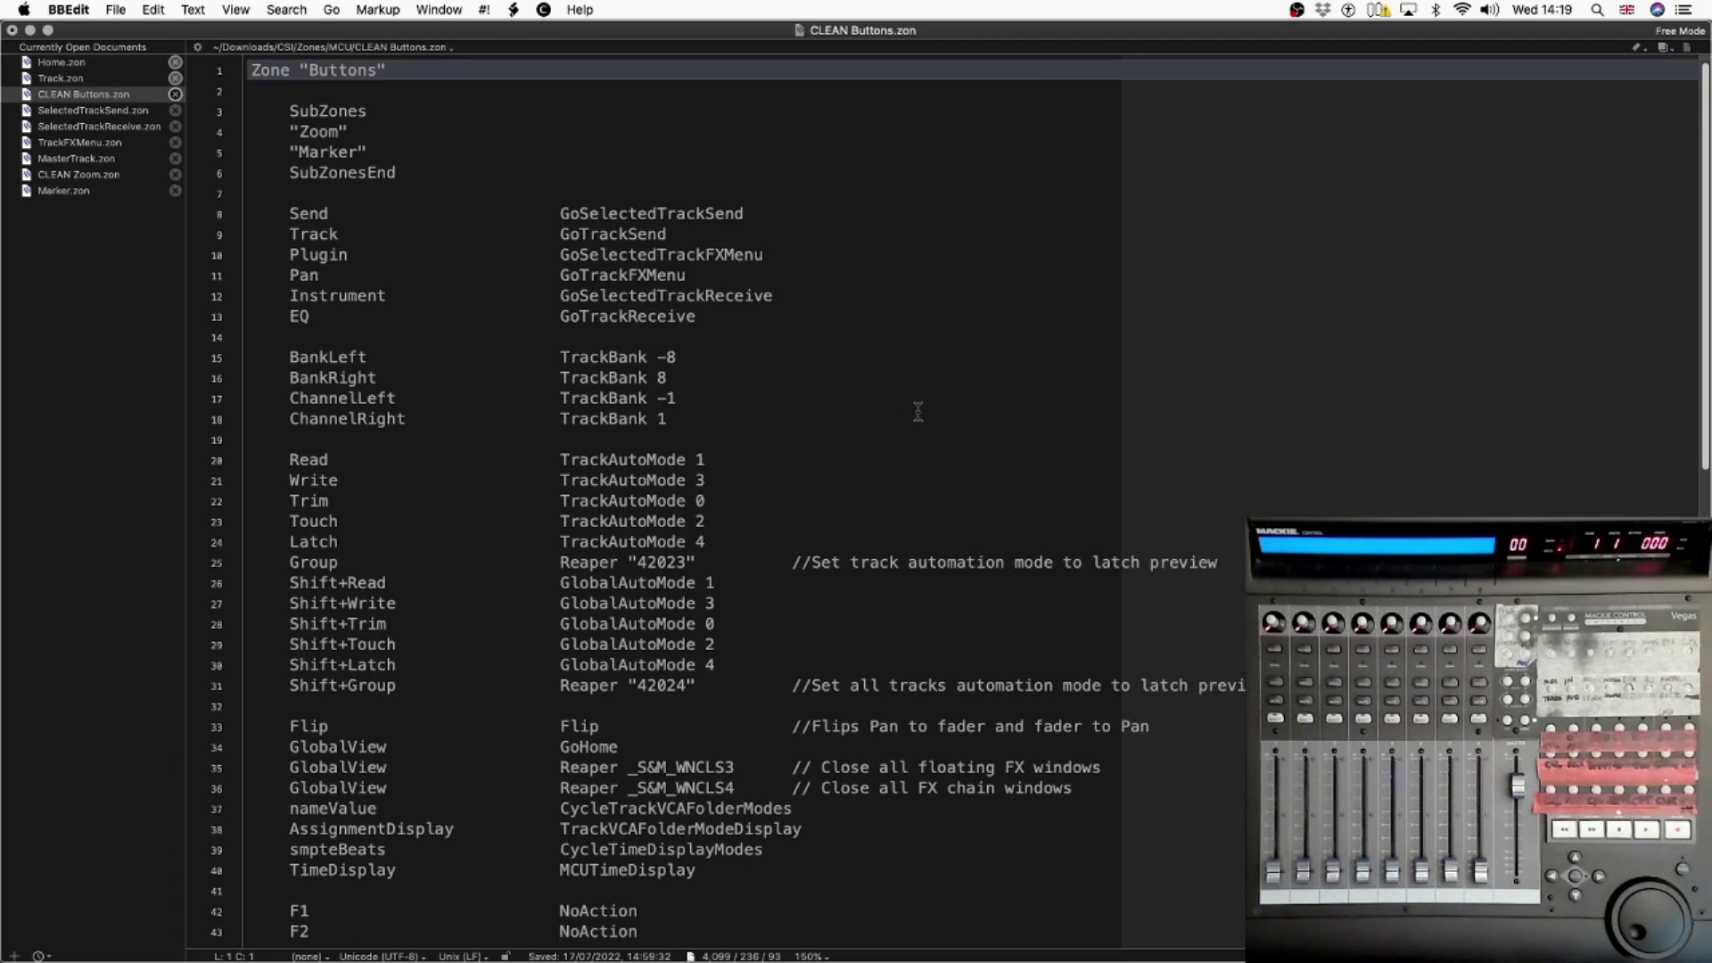
key(super+f)
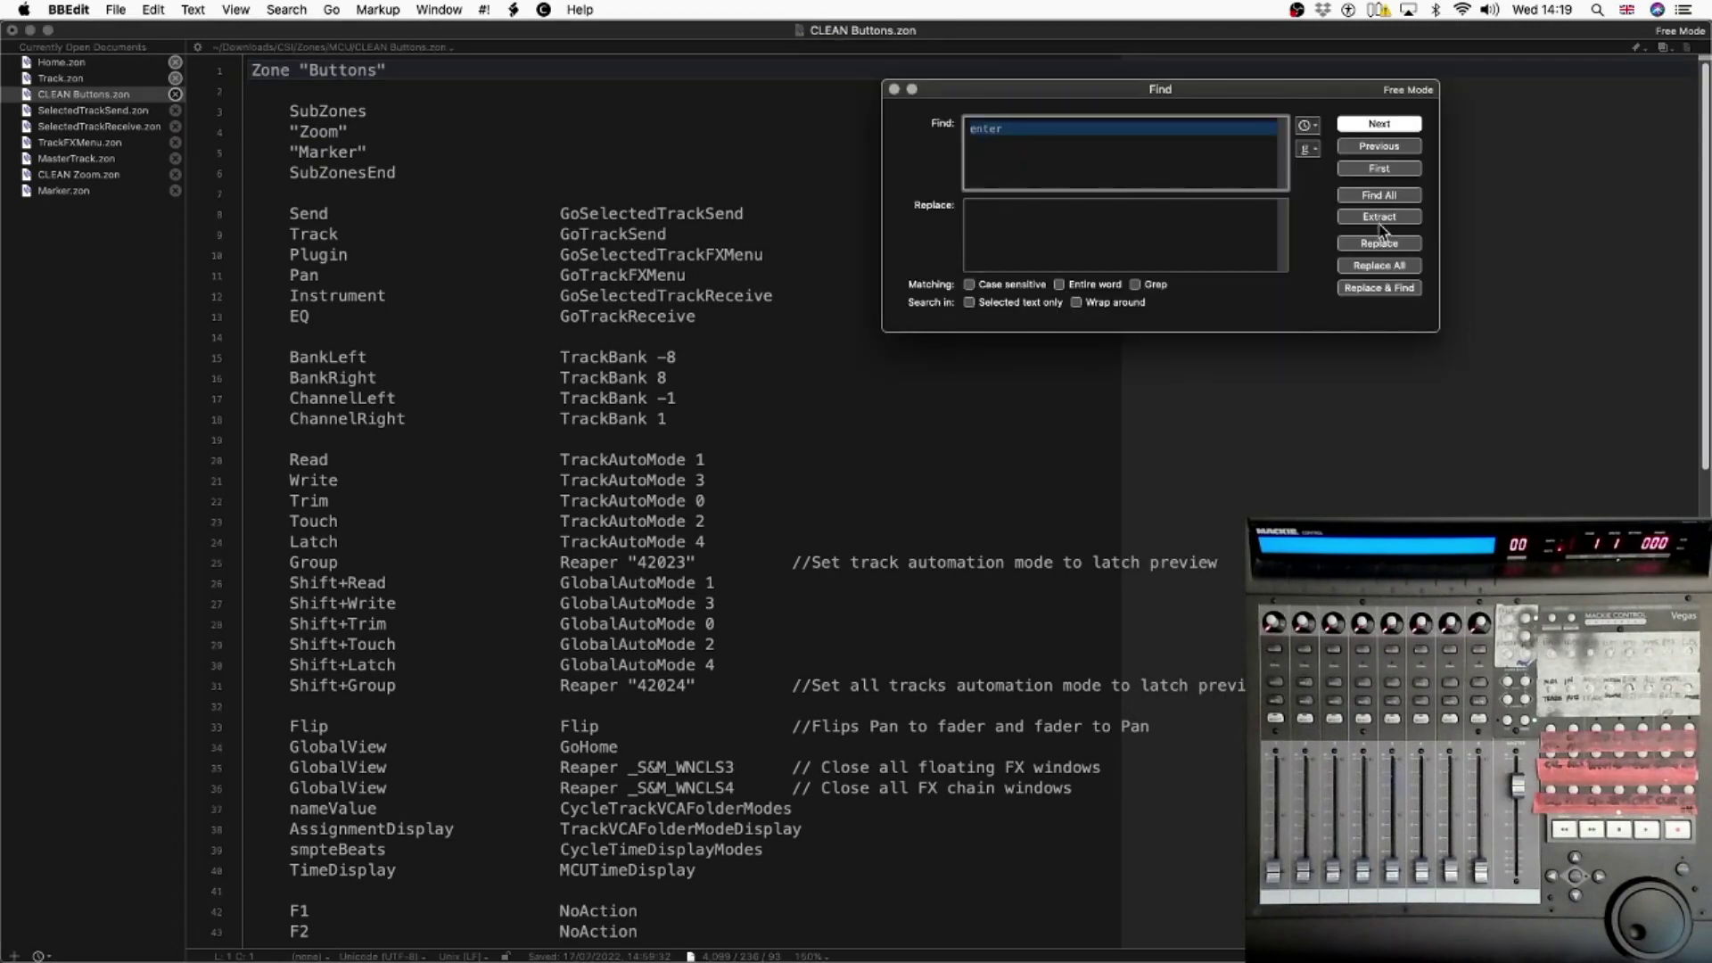
click(1402, 195)
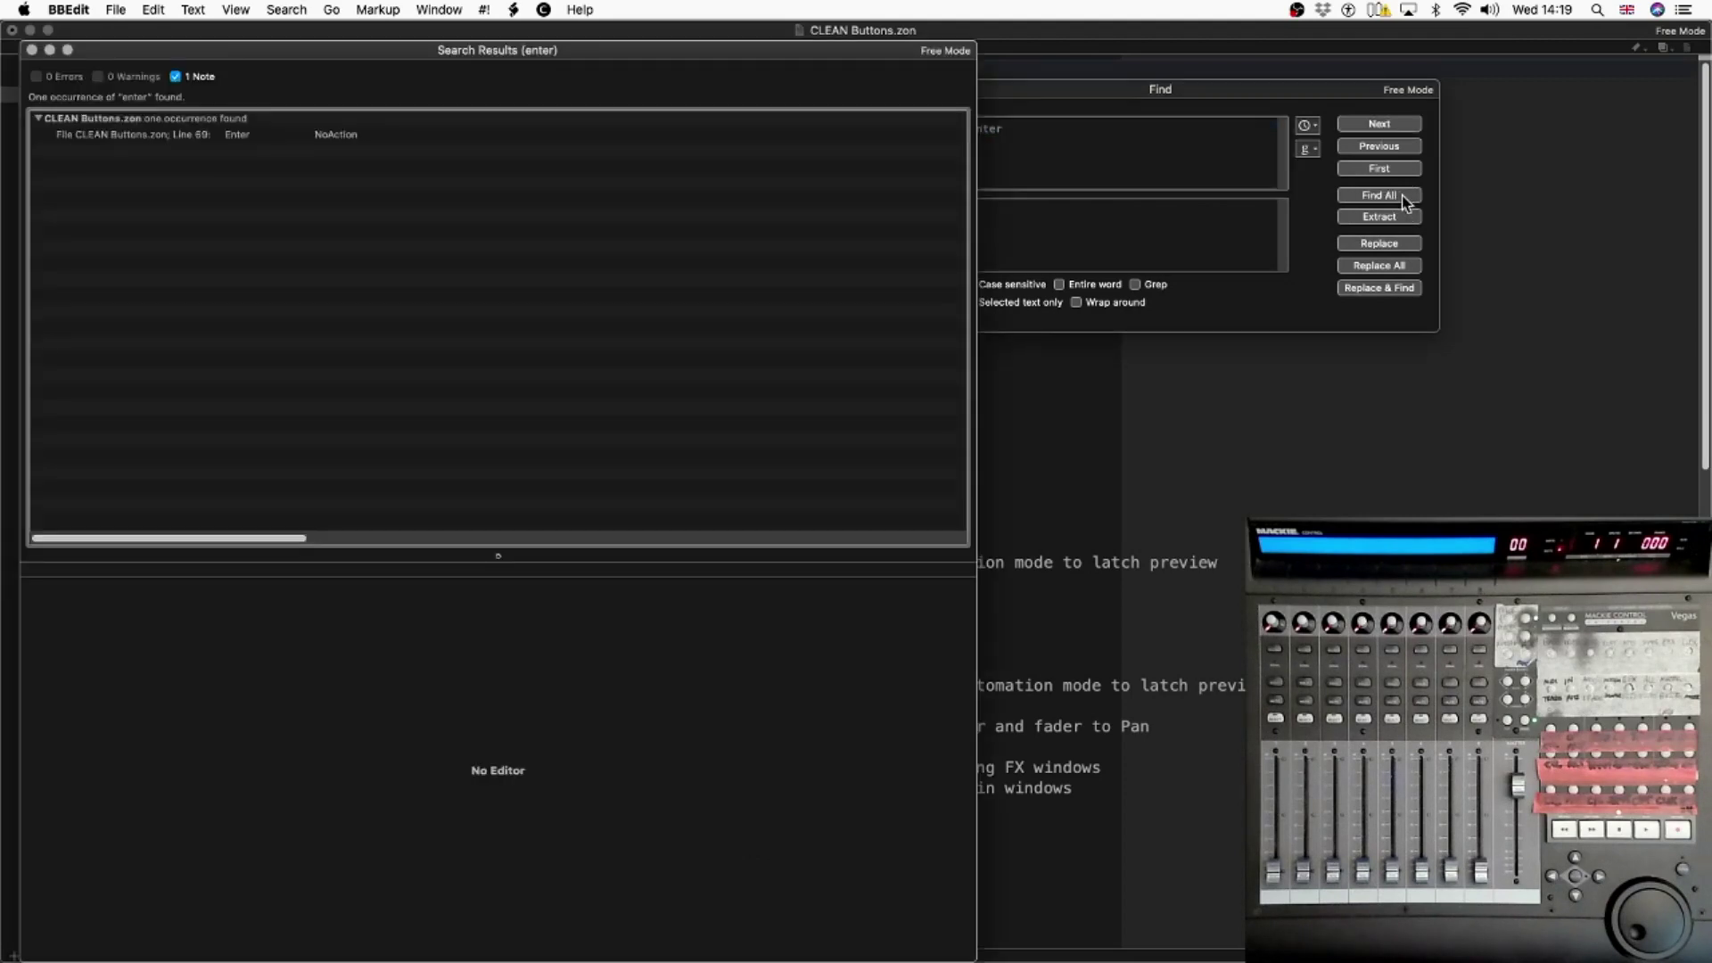
double_click(238, 137)
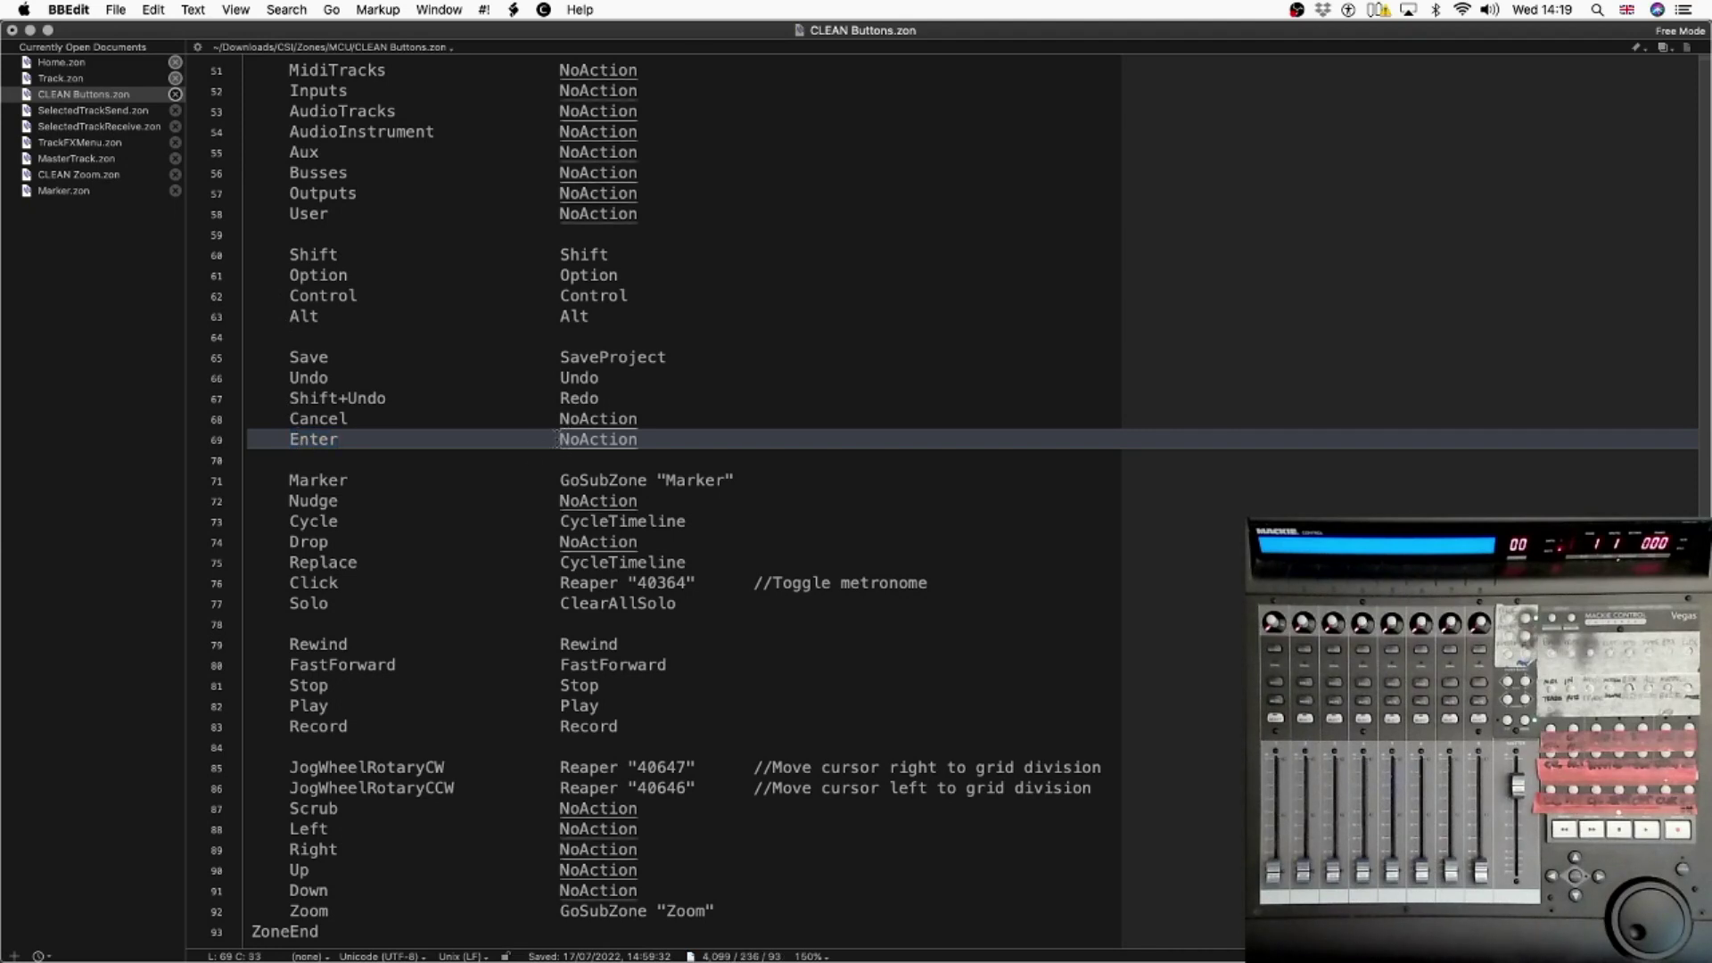
Step: Replace the Enter button's NoAction with Reaper 41743 and start a // comment after it
drag(562, 439, 639, 436)
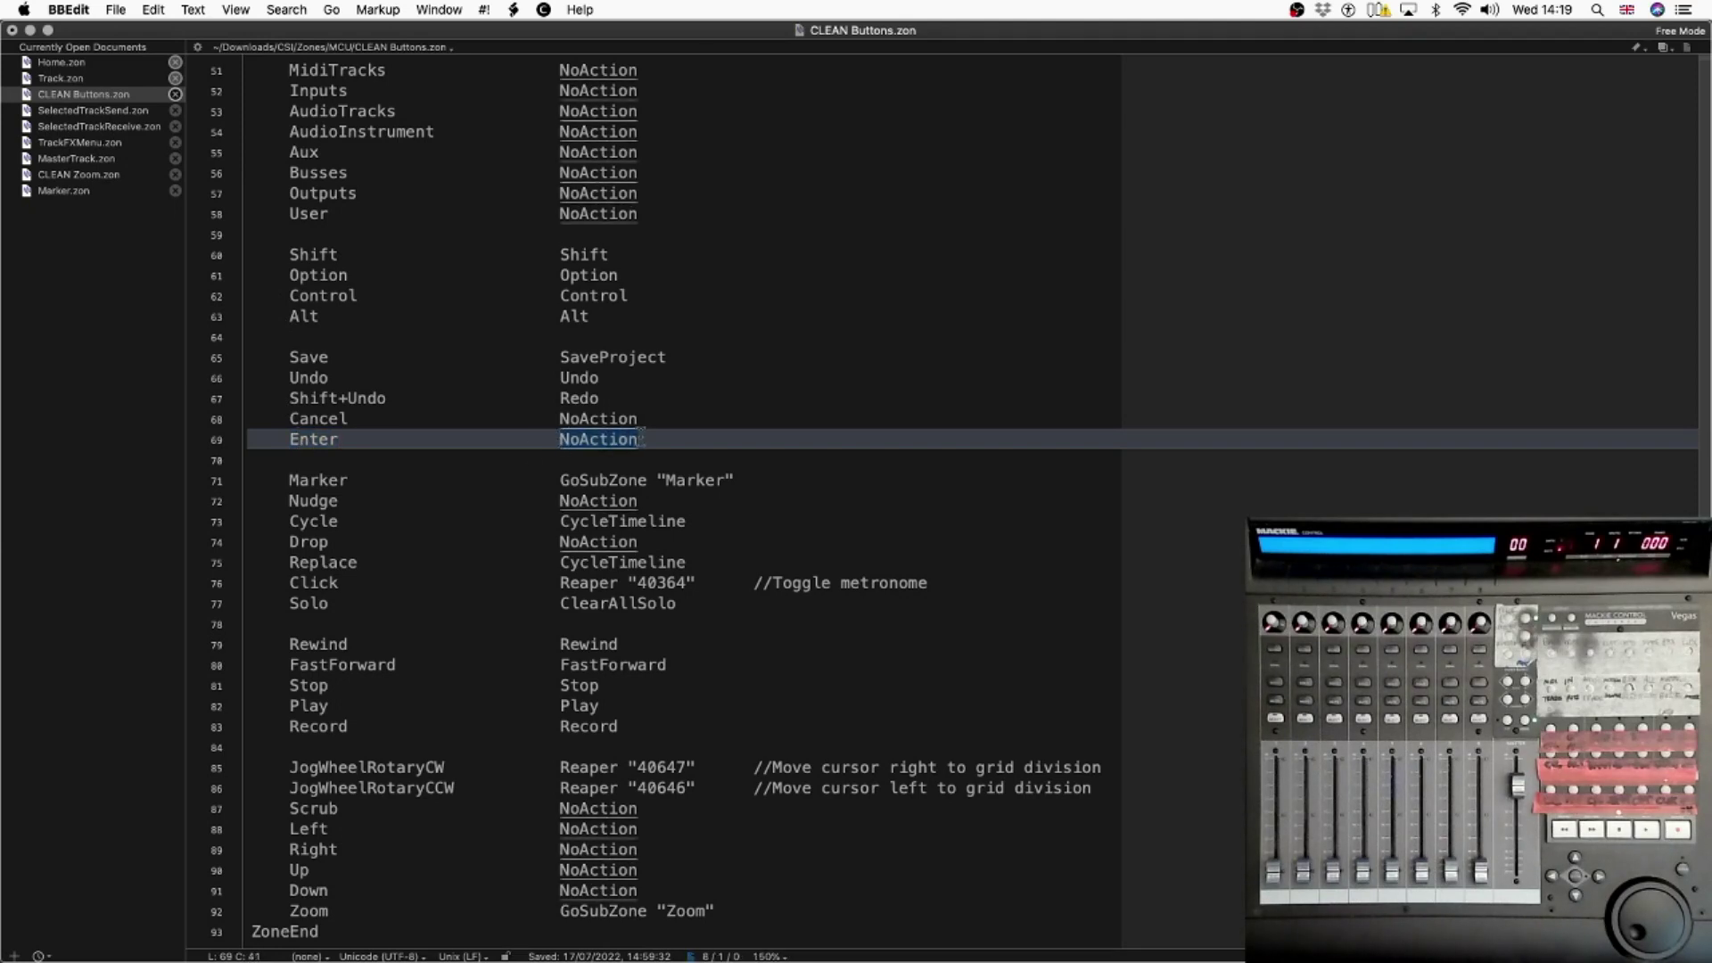
text(Reaper)
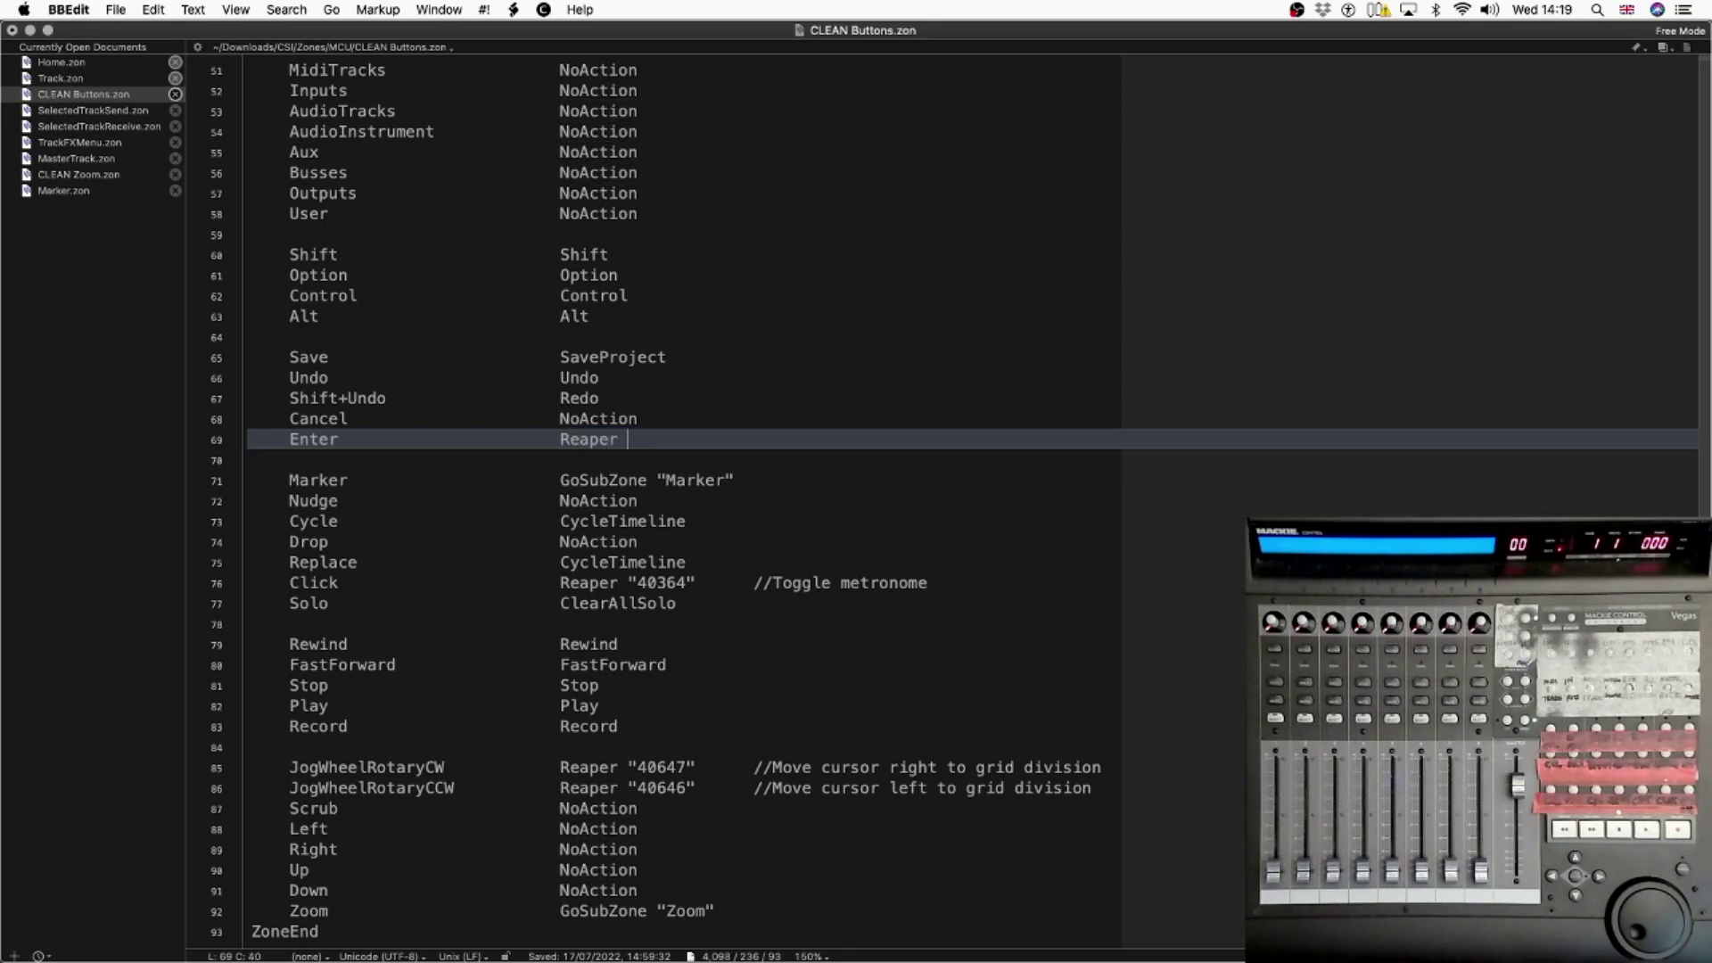
key(super+v)
text(//)
Step: Copy the text of the Refresh all surfaces action from REAPER and paste it as the comment on the Enter line in BBEdit
key(super+Tab)
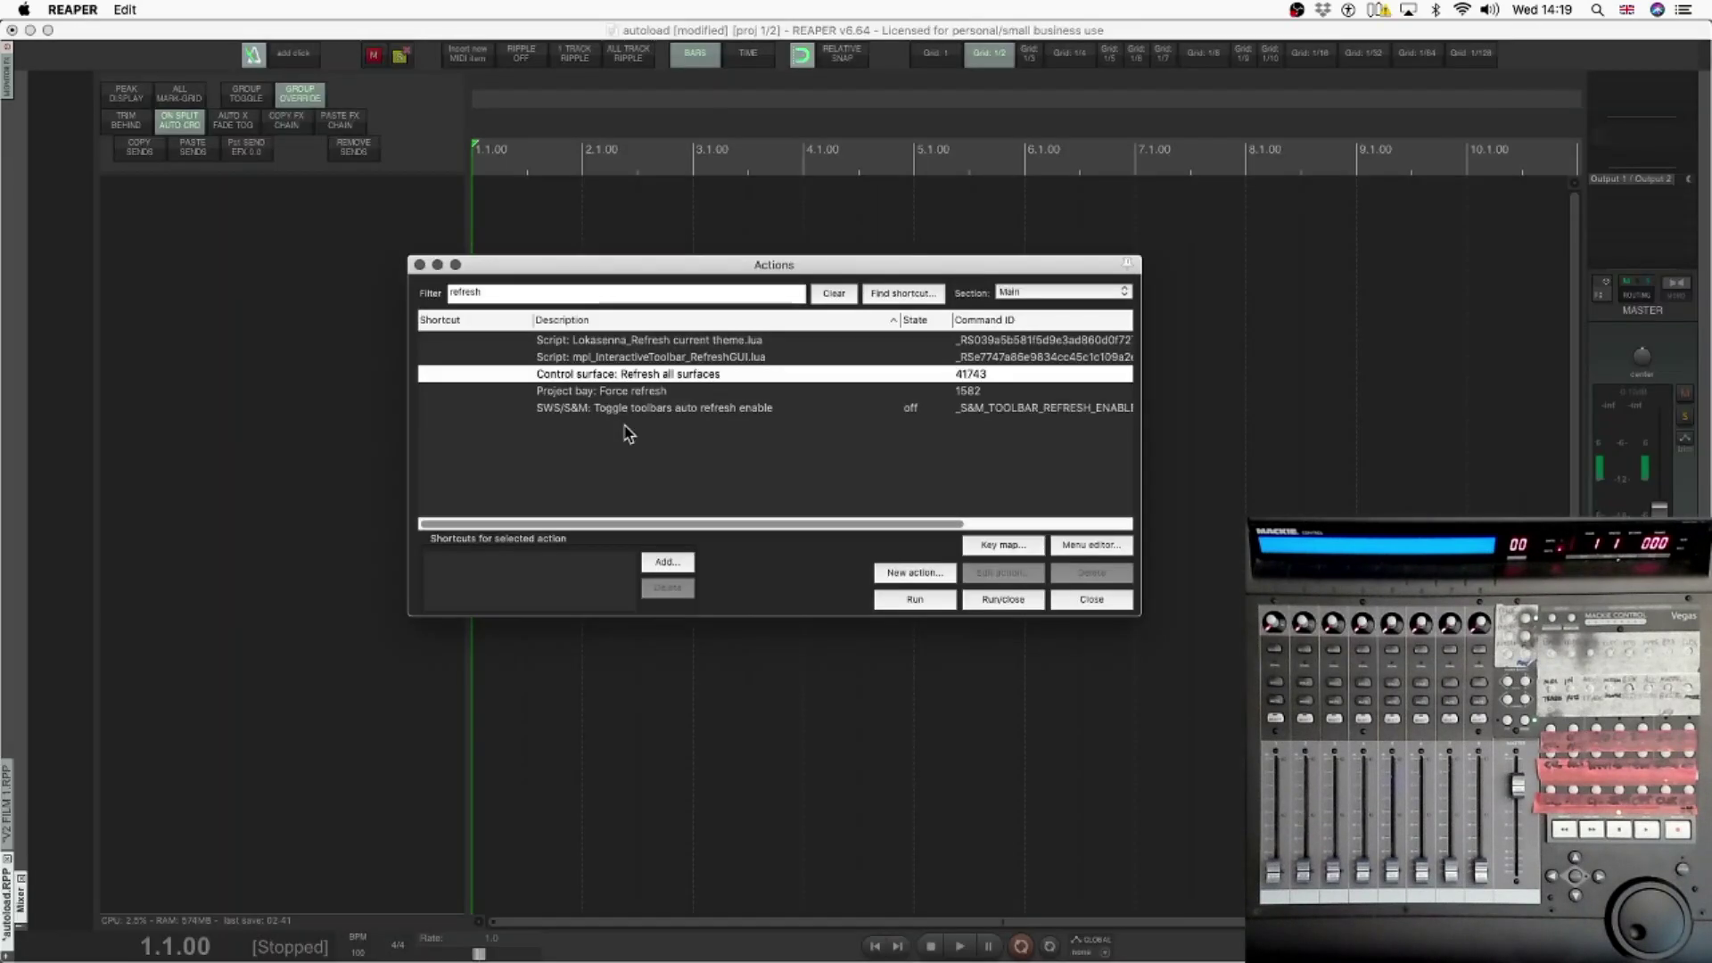
right_click(627, 377)
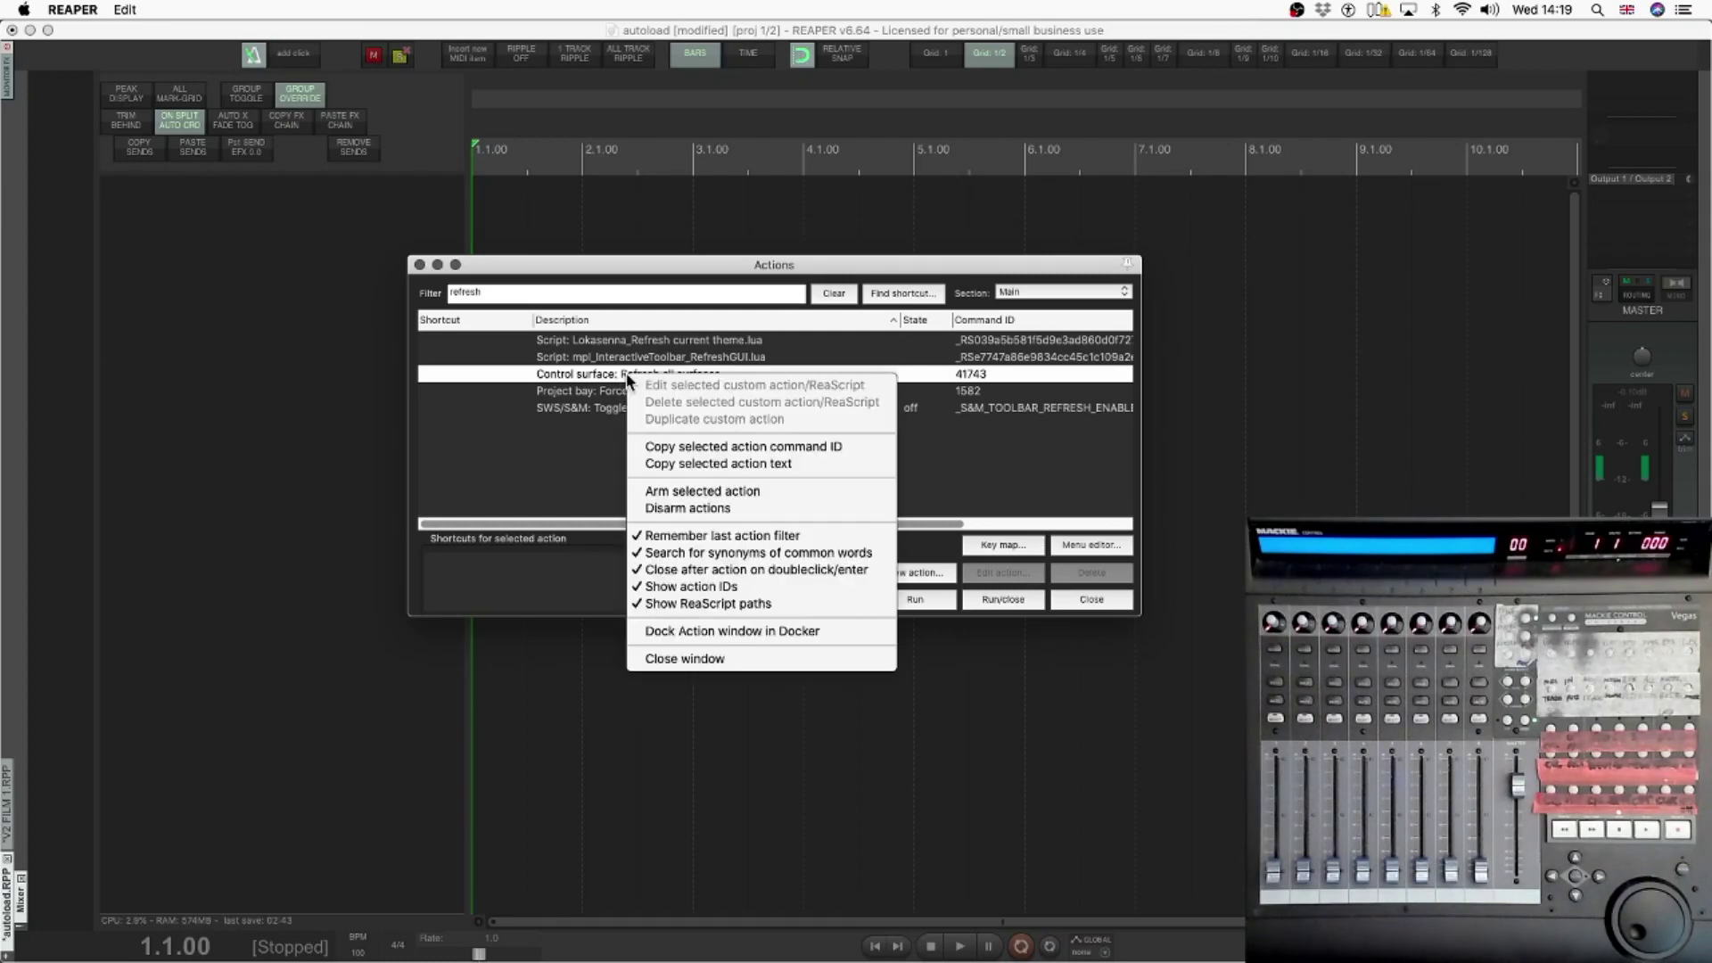
click(694, 448)
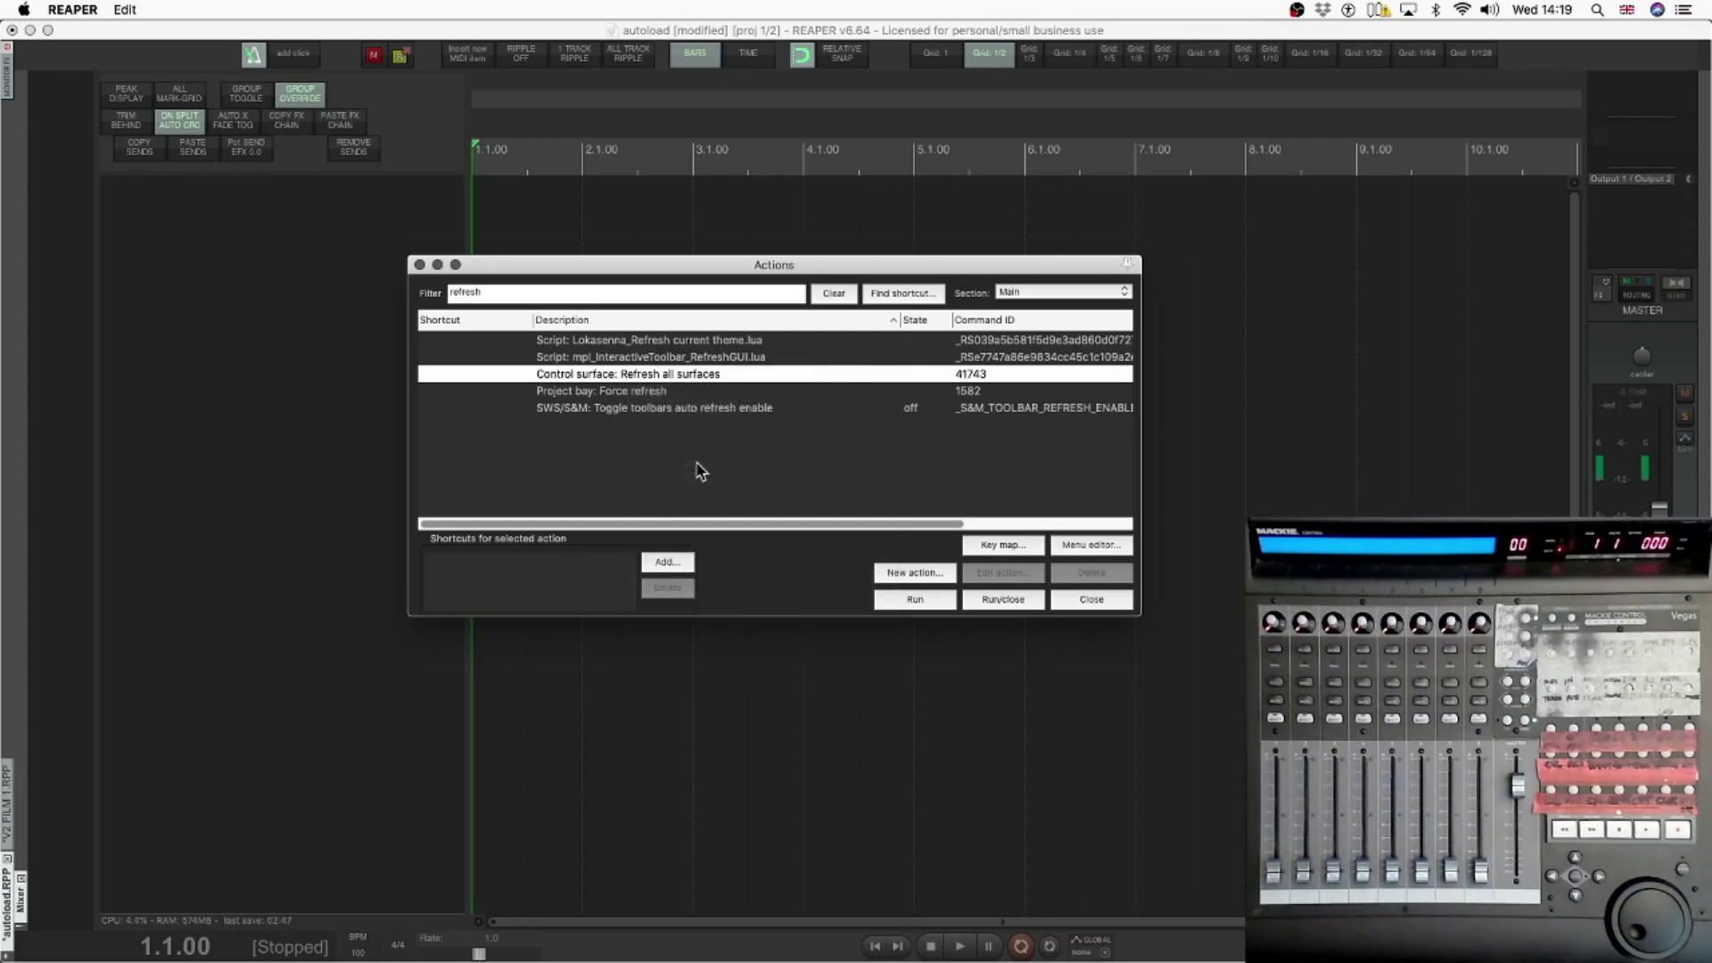
key(super+Tab)
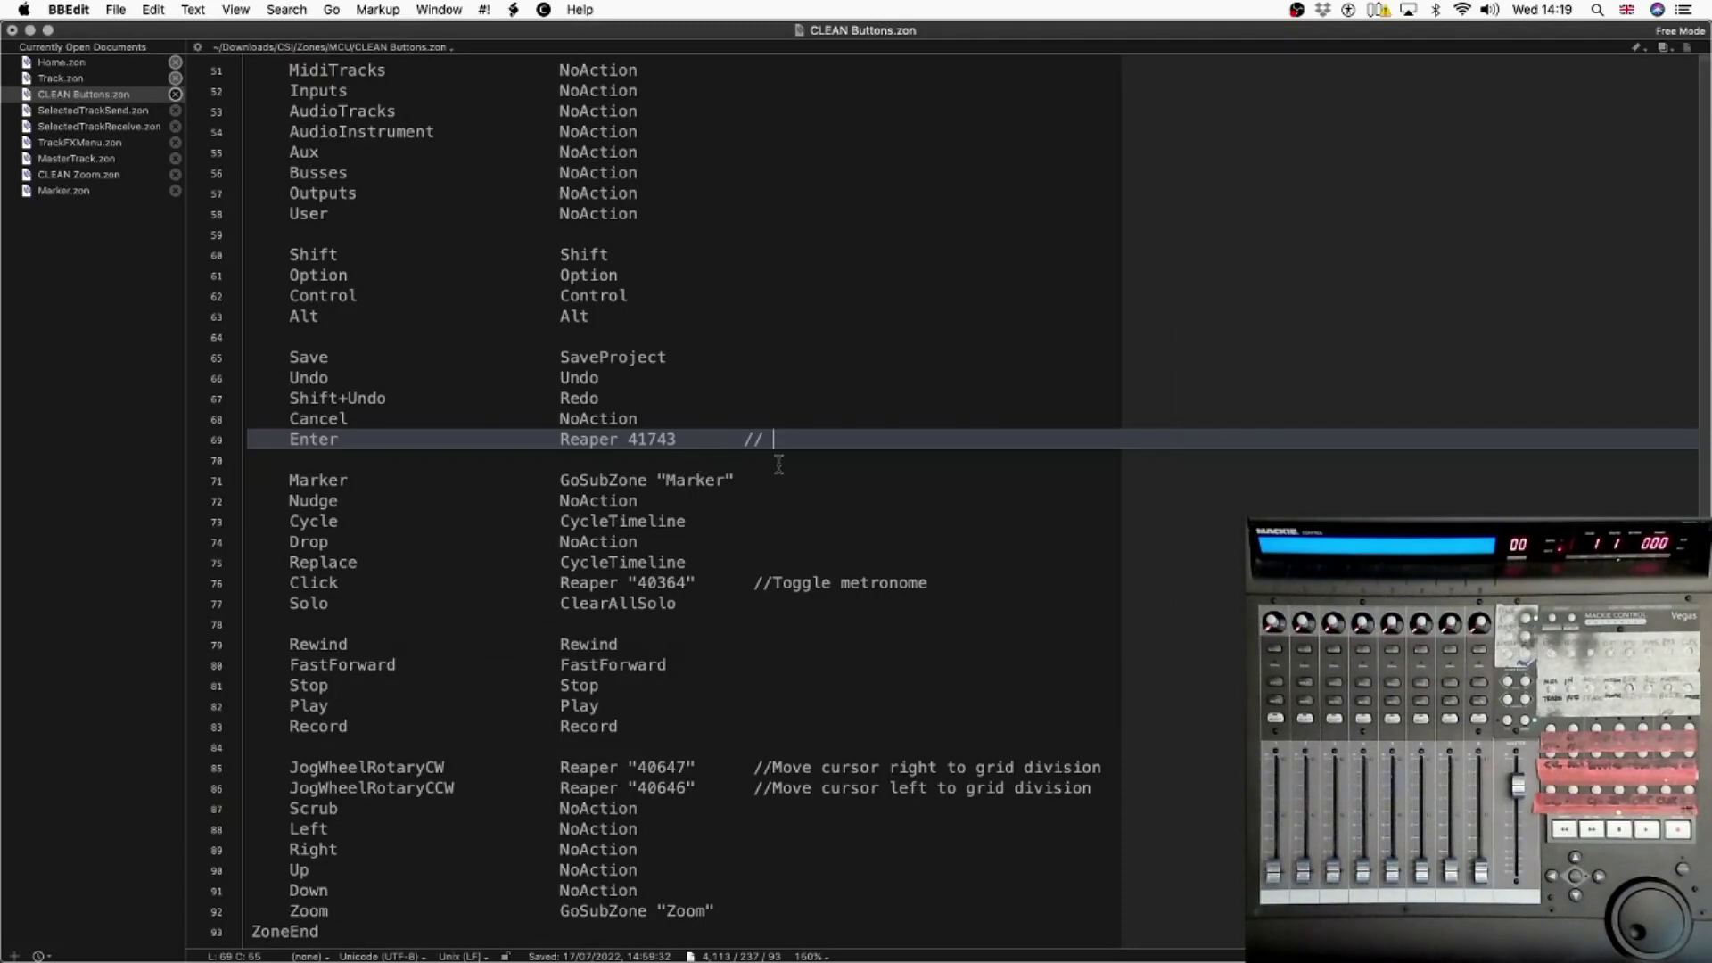
key(super+v)
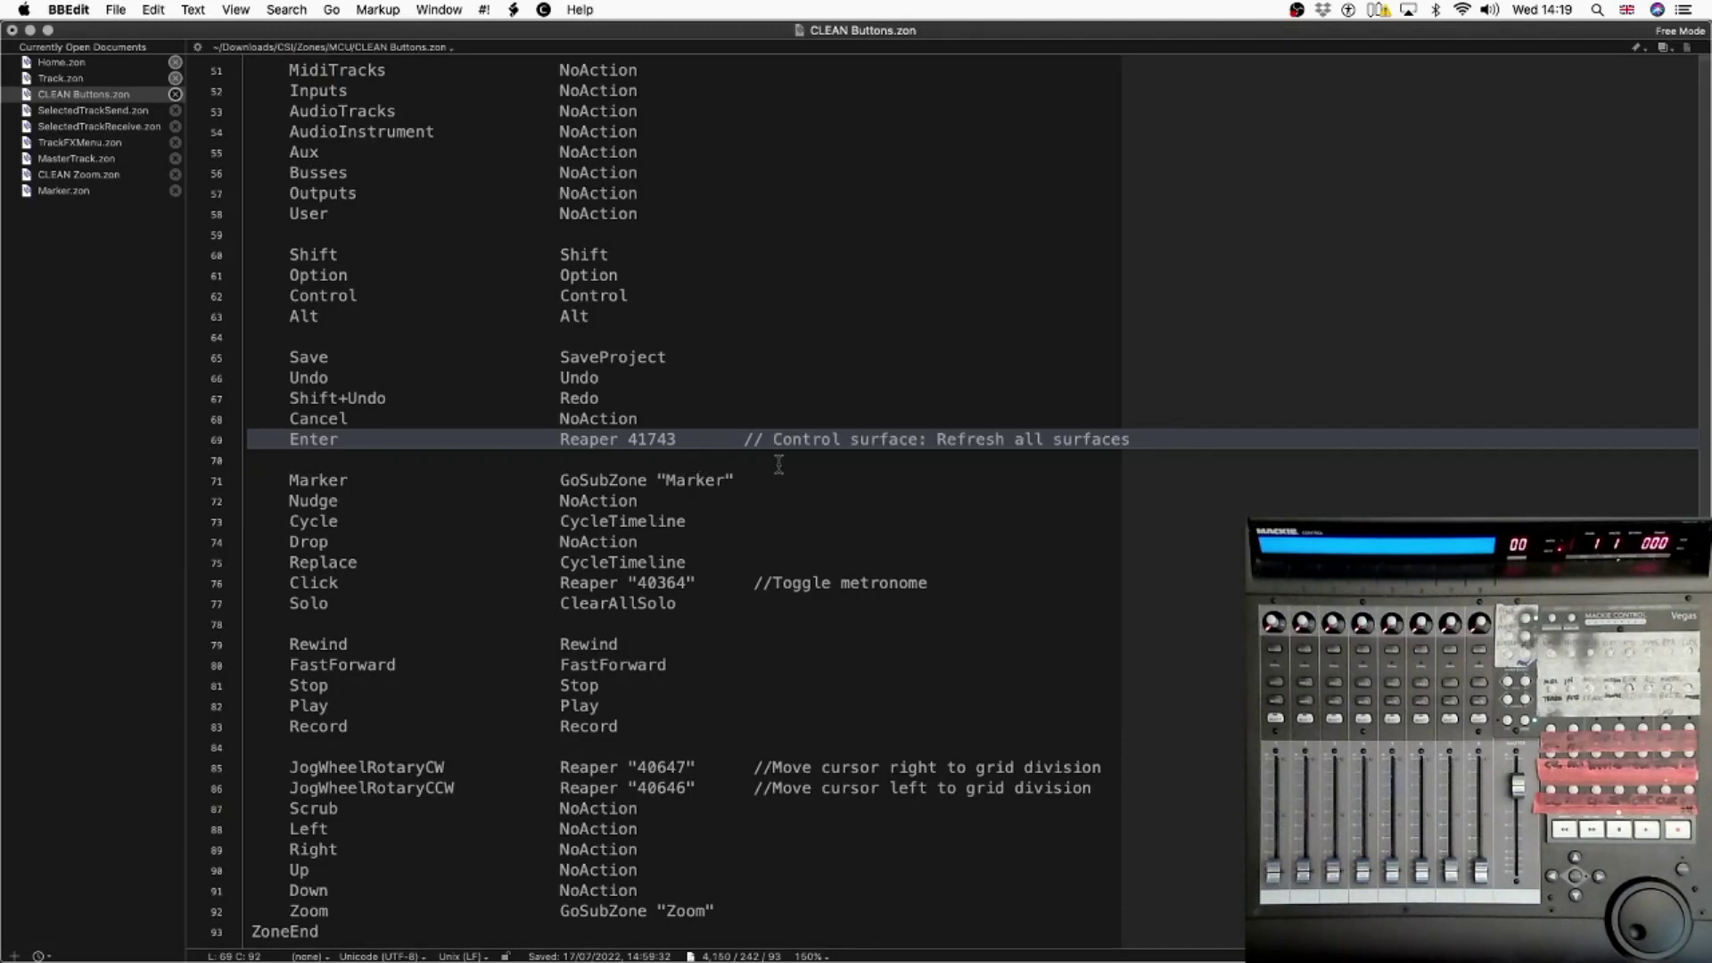
Step: Switch to REAPER, run the "Control surface: Refresh all surfaces" action and close the action list
key(super+Tab)
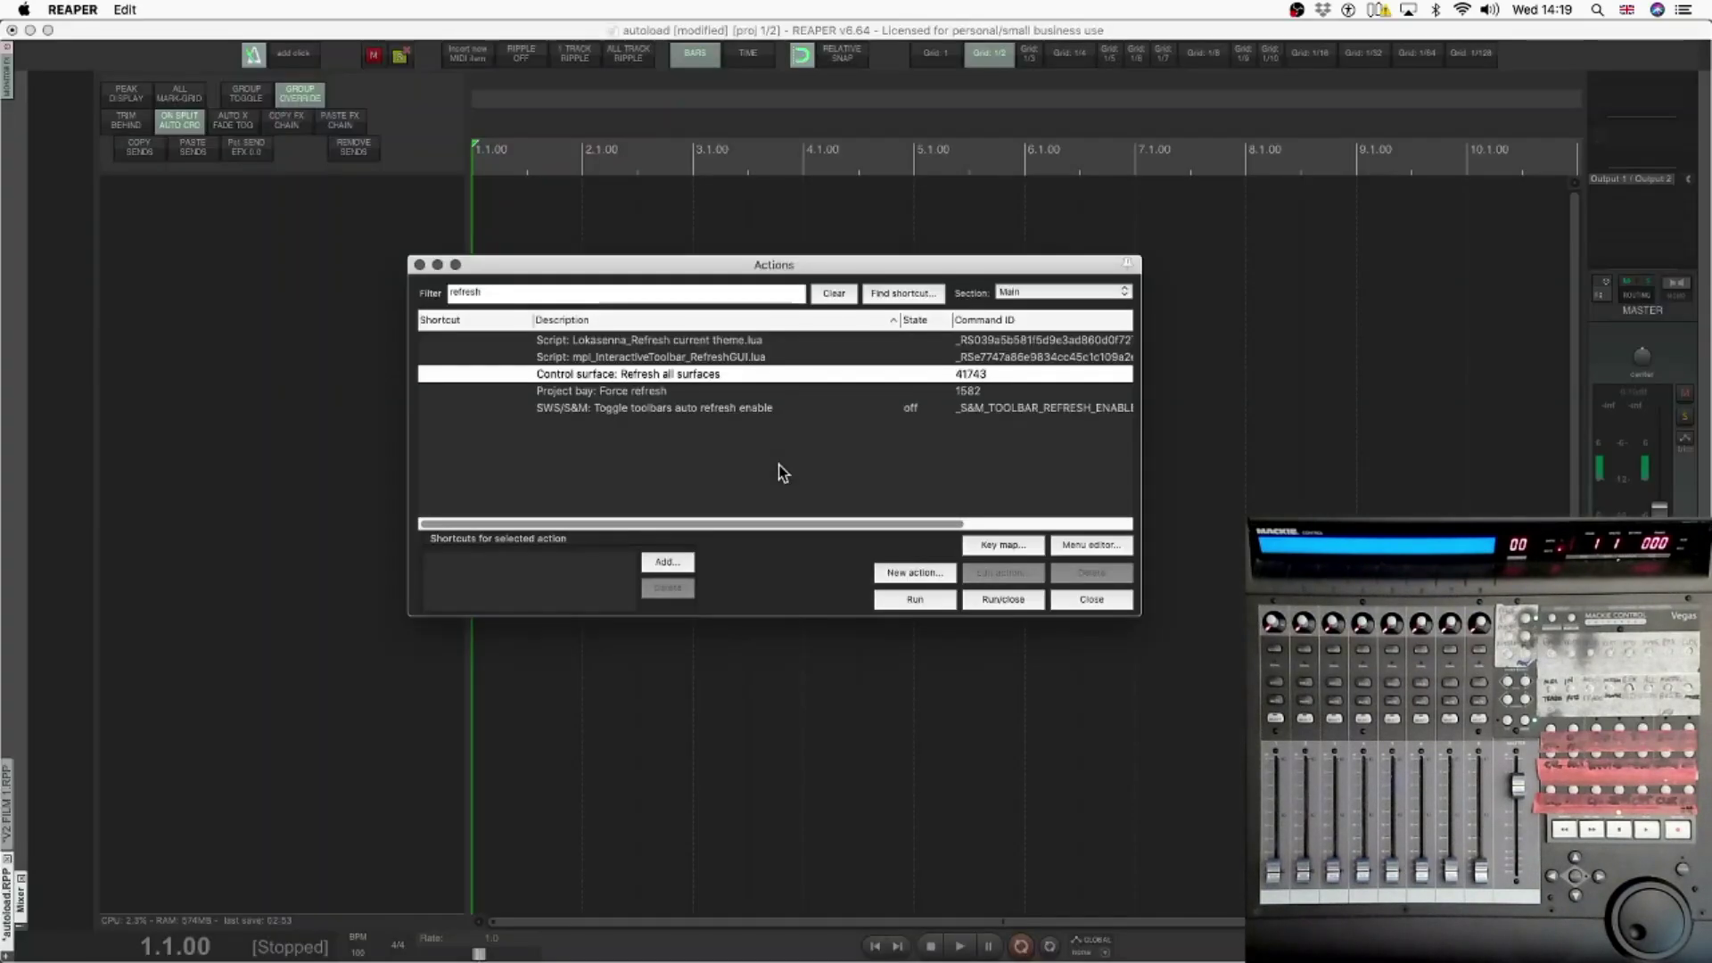
click(915, 602)
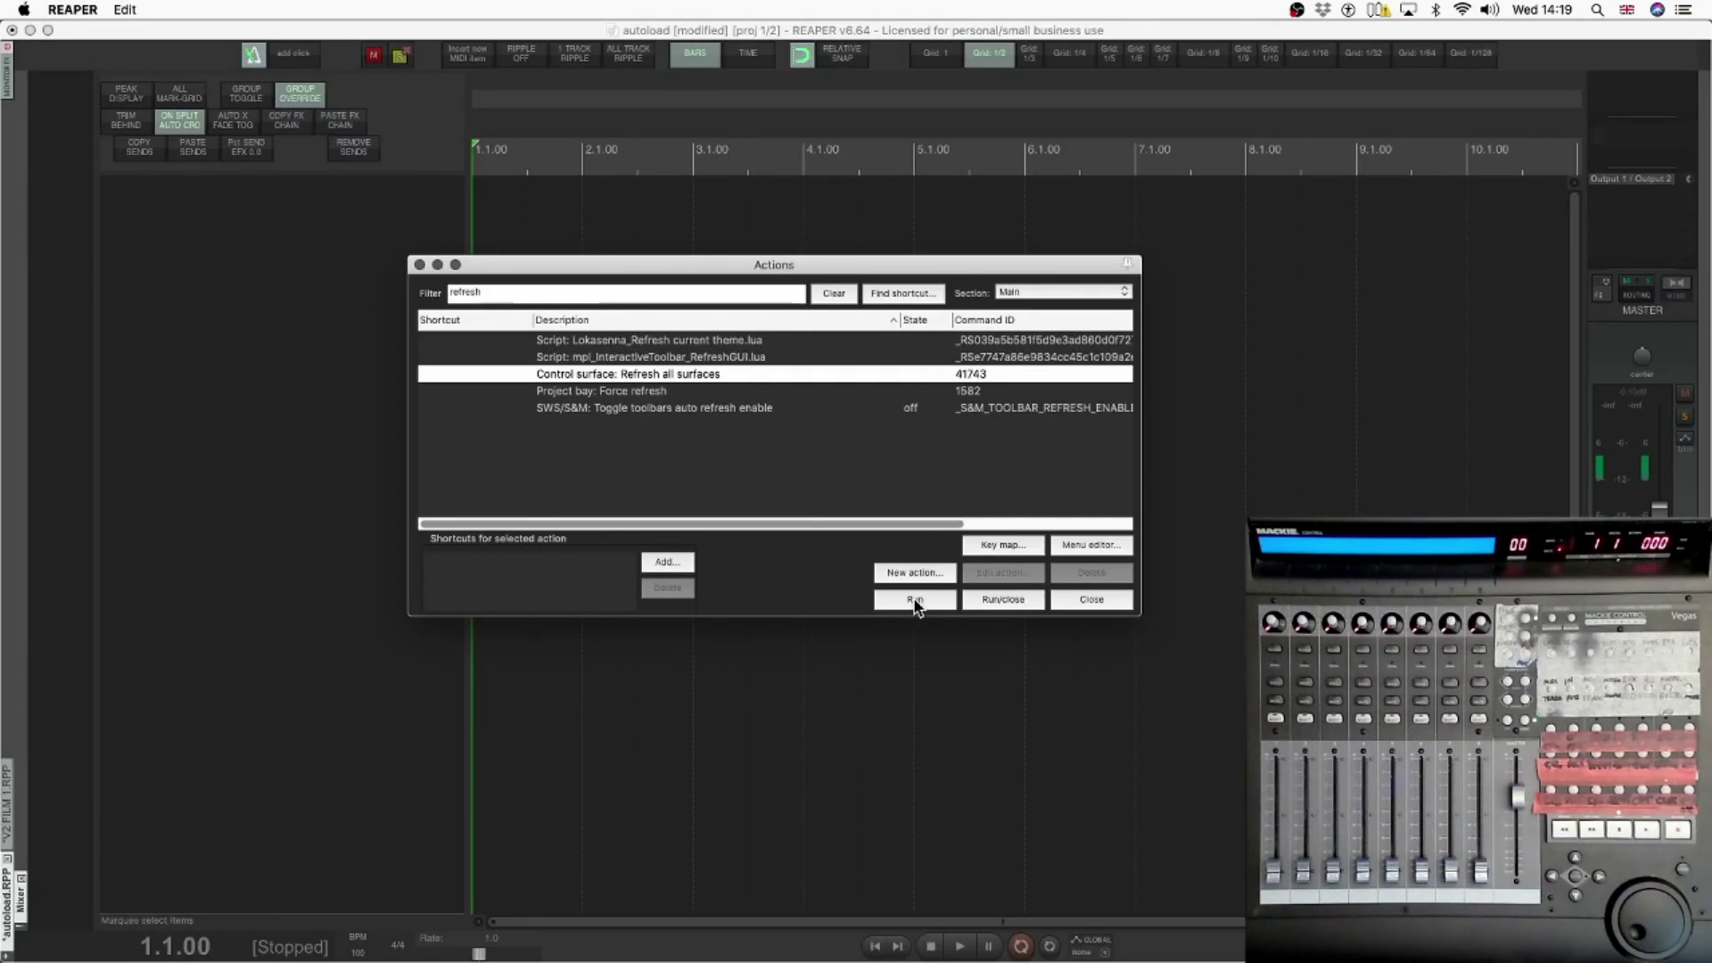
click(1092, 600)
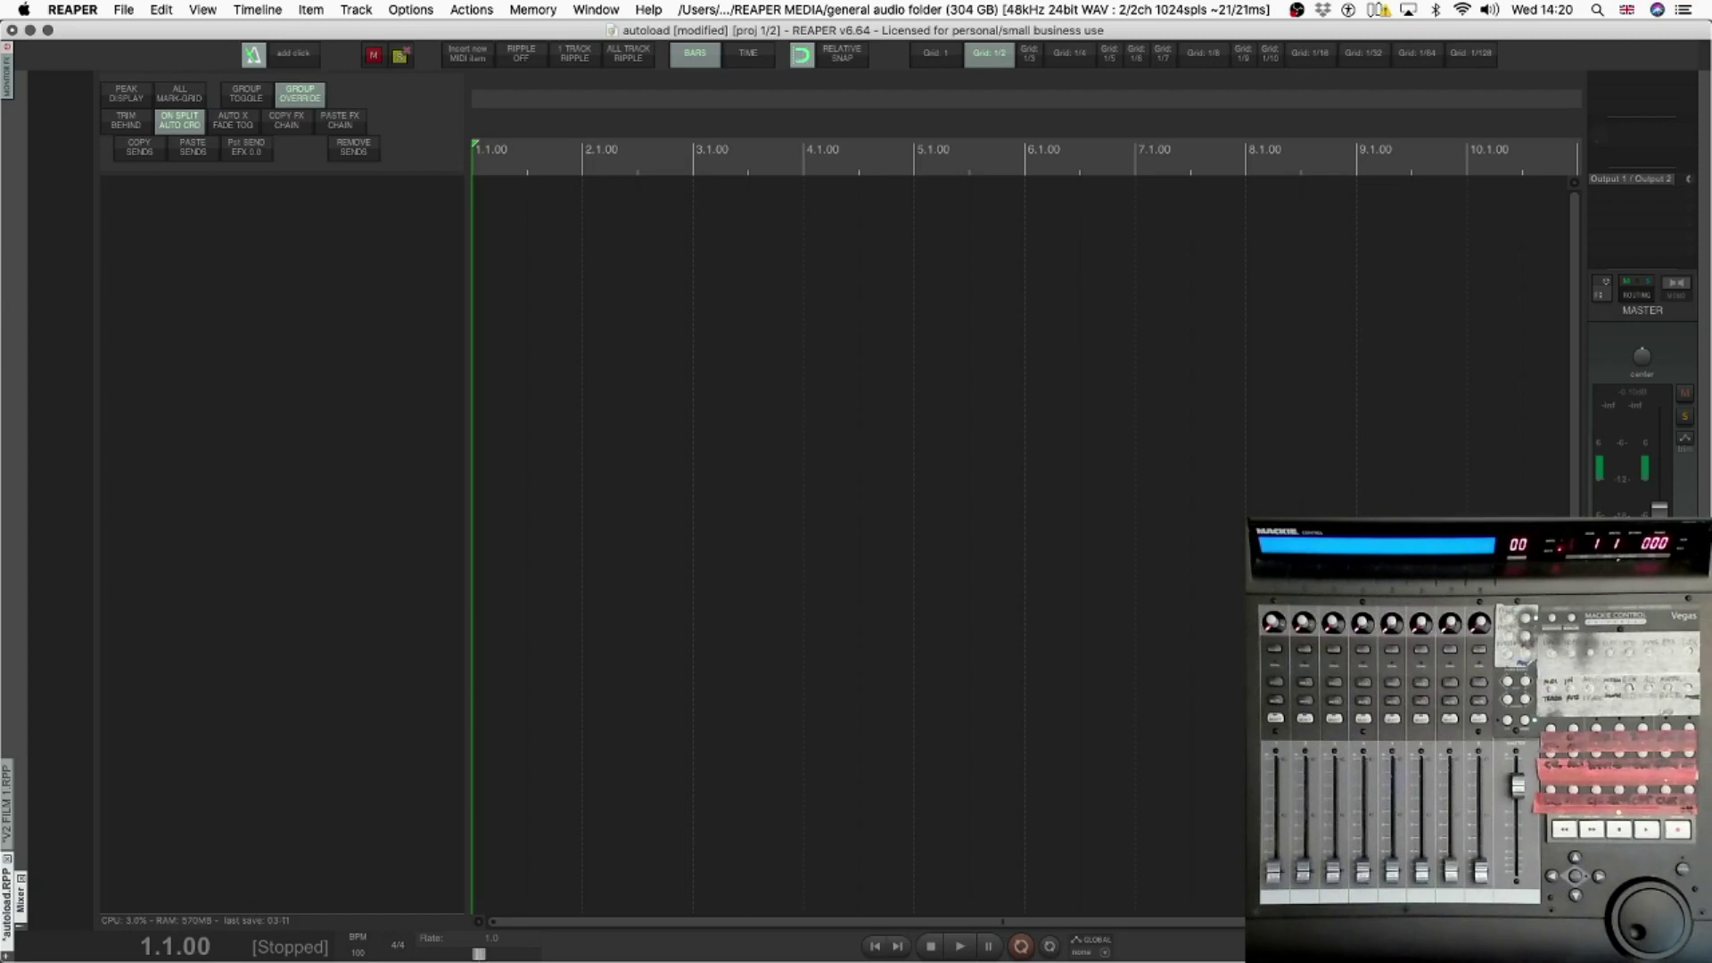
Step: Insert eight new tracks in the empty project
key(super+t)
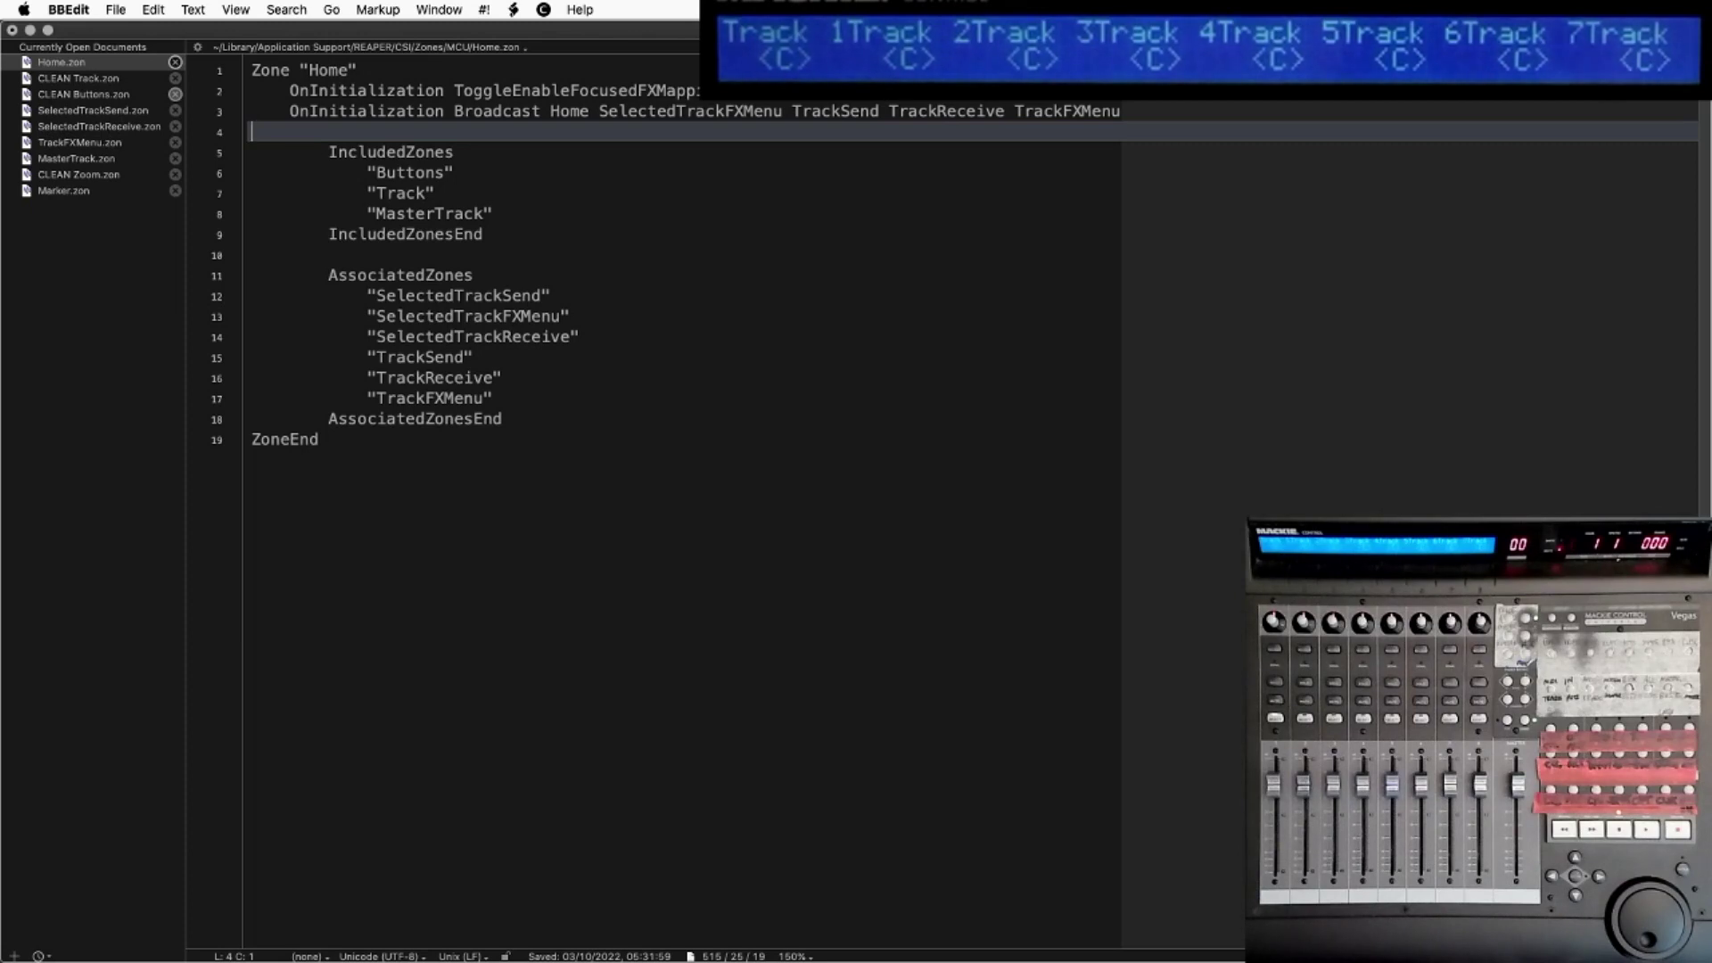
Step: Compare Home.zon with the Home Zone example in the CSI wiki in Chrome, and switch back to REAPER
key(super+Tab)
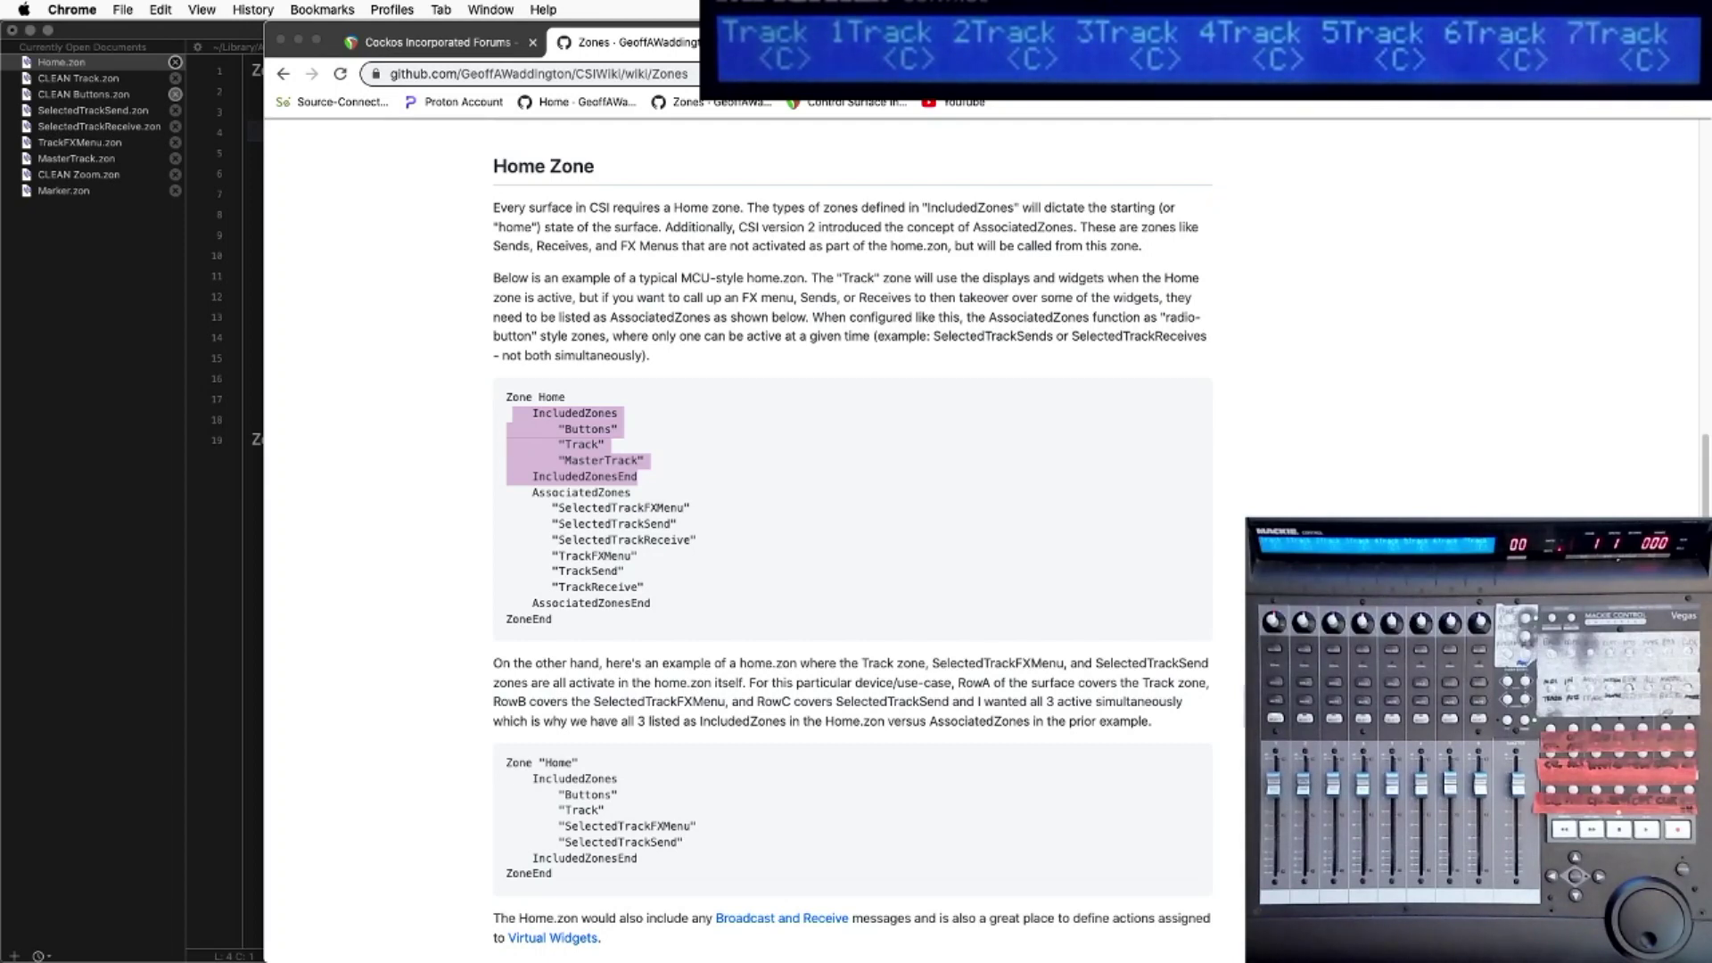
key(super+Tab)
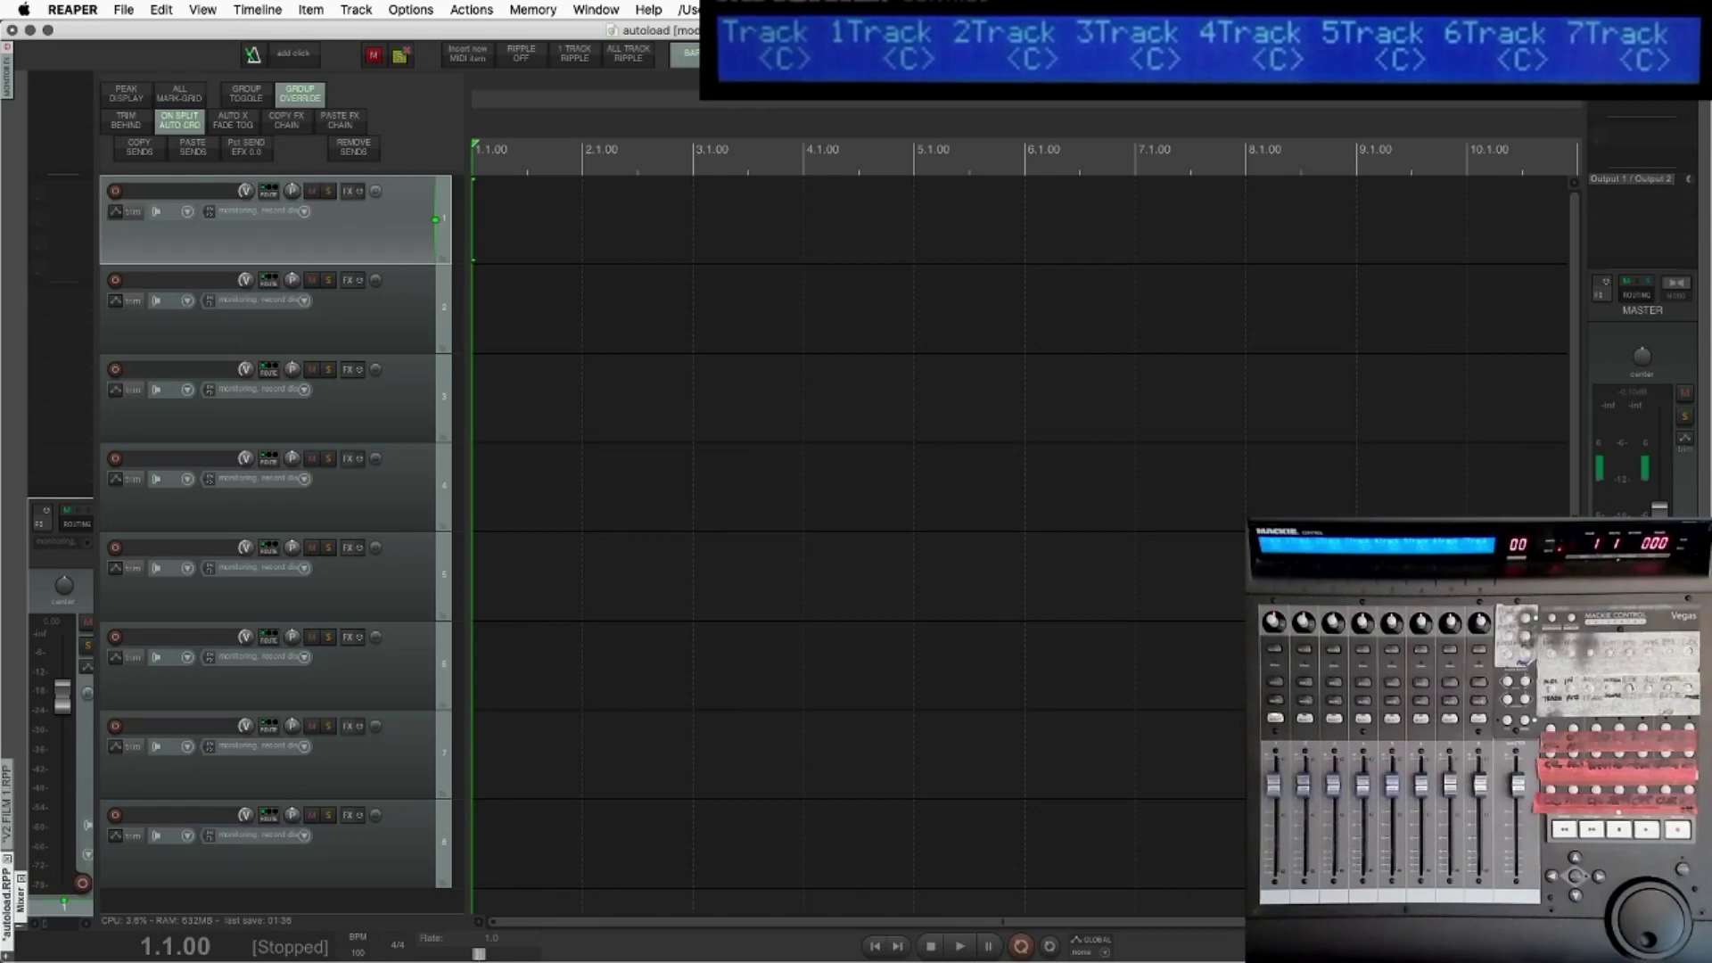
key(super+Tab)
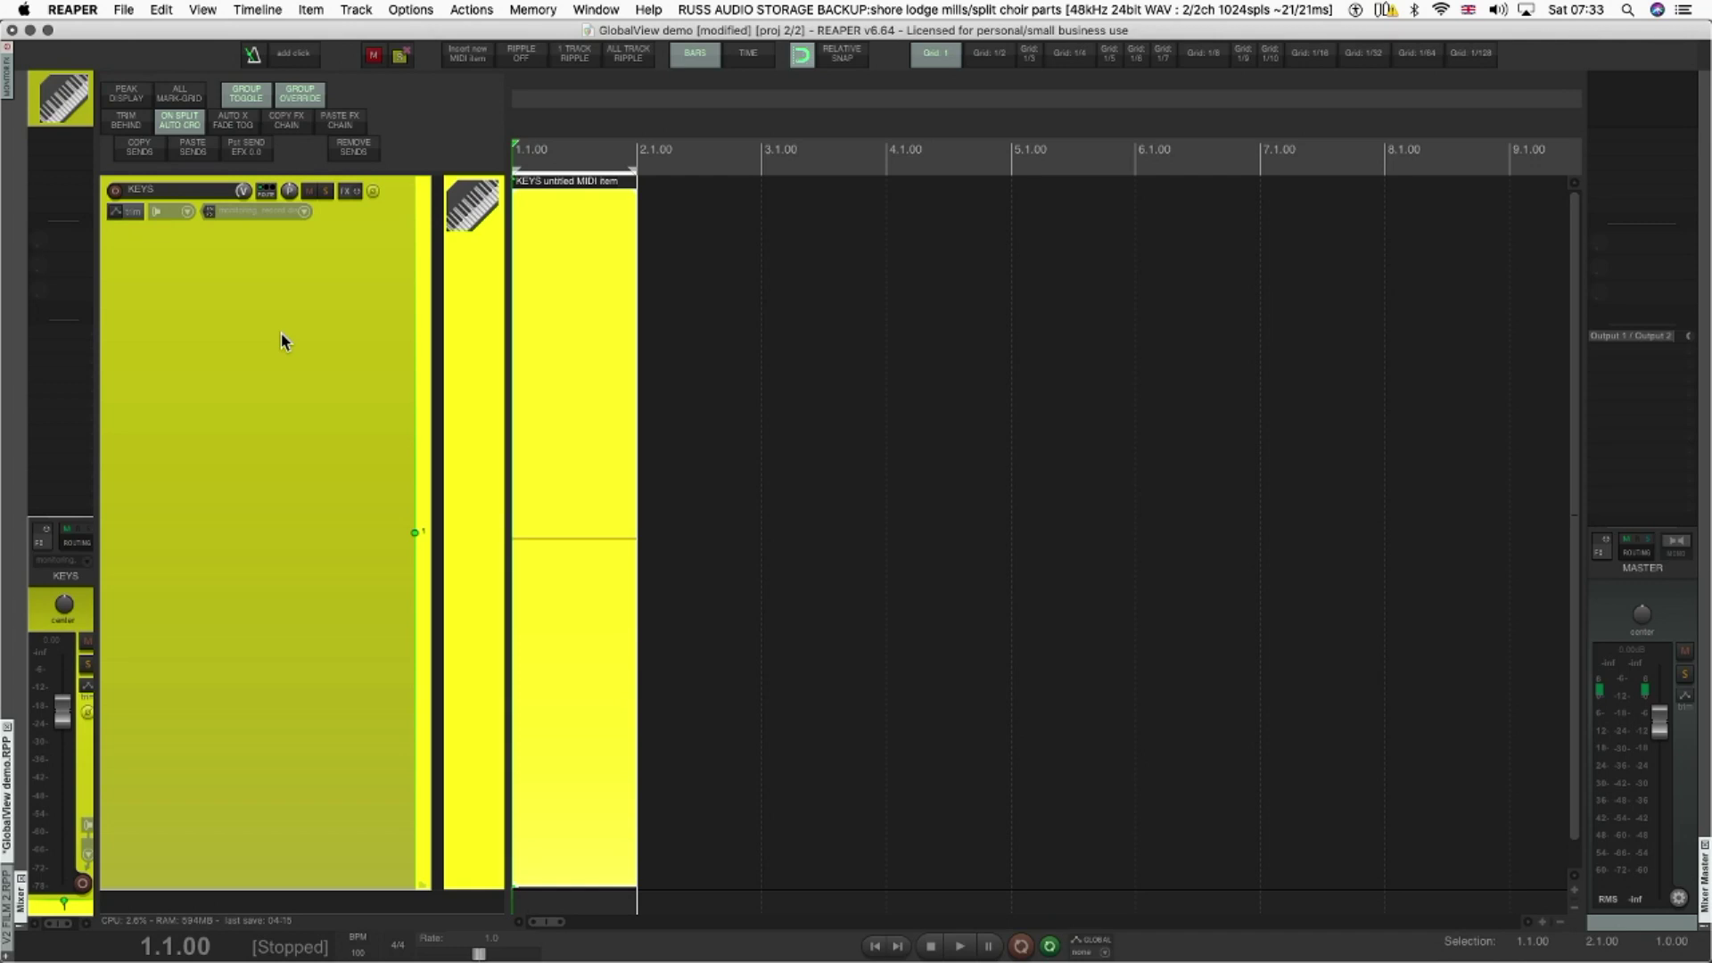
Step: Examine the MIDI items of the KEYS track across the whole project and close up around the first item
key(super+Page_Down)
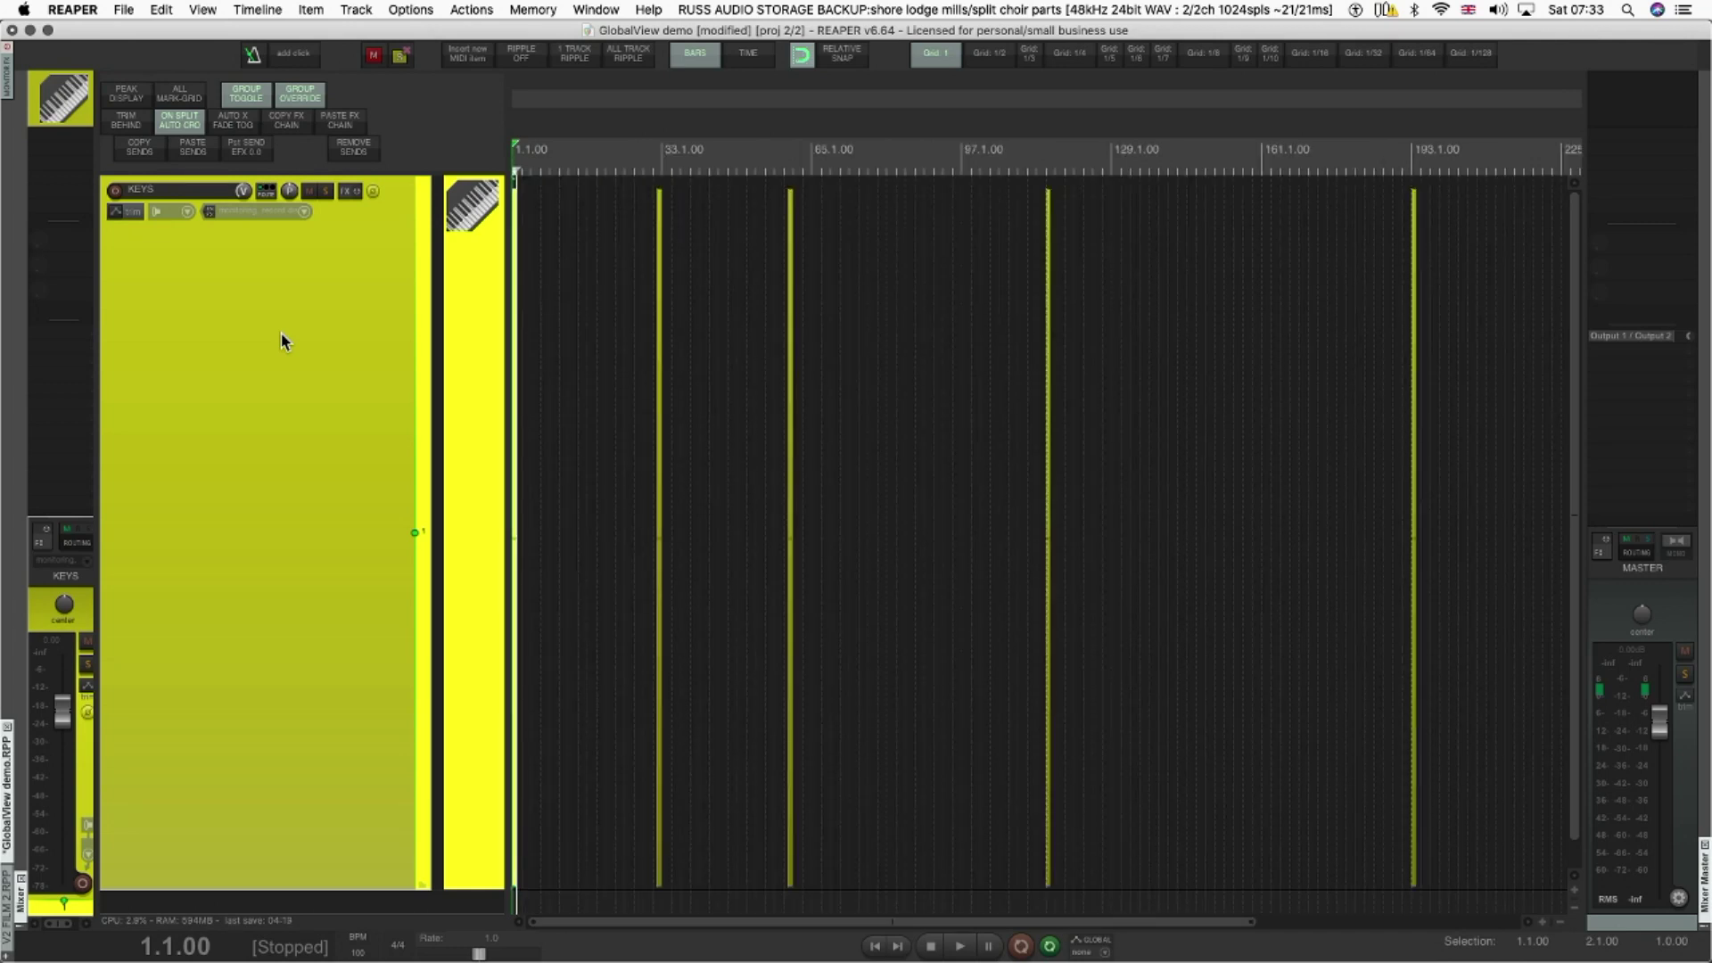
key(equal)
key(equal)
key(equal)
key(equal)
key(equal)
key(equal)
key(equal)
key(equal)
key(equal)
key(equal)
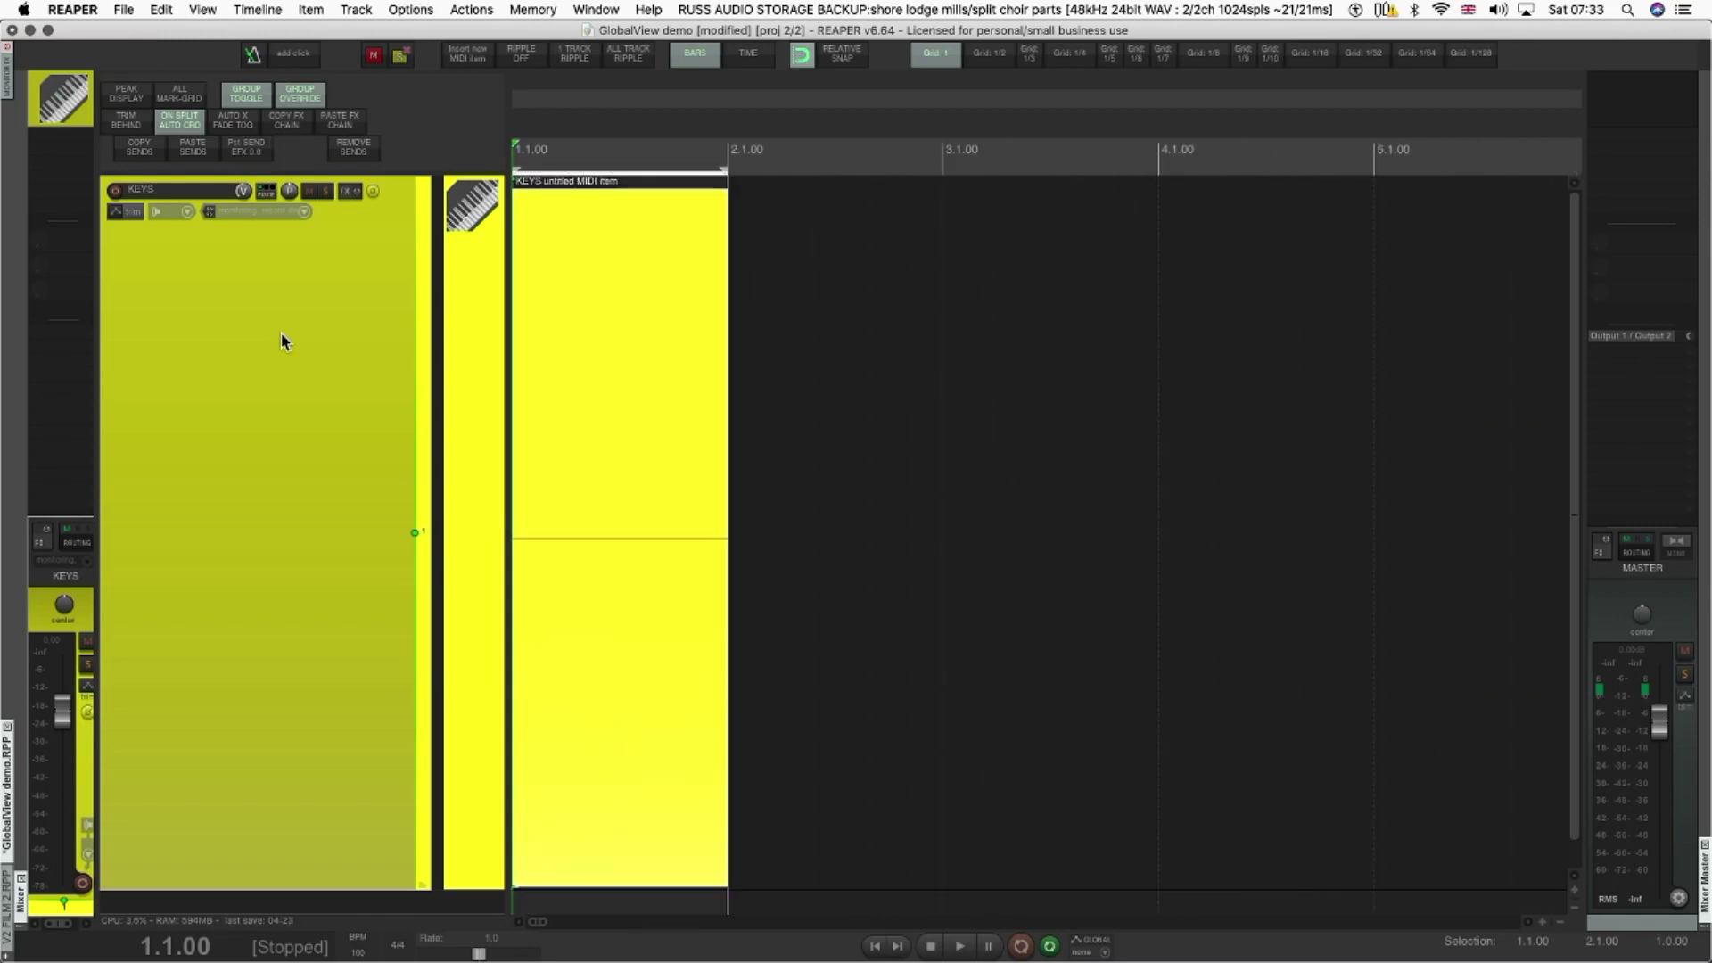
key(ctrl+Page_Down)
key(Escape)
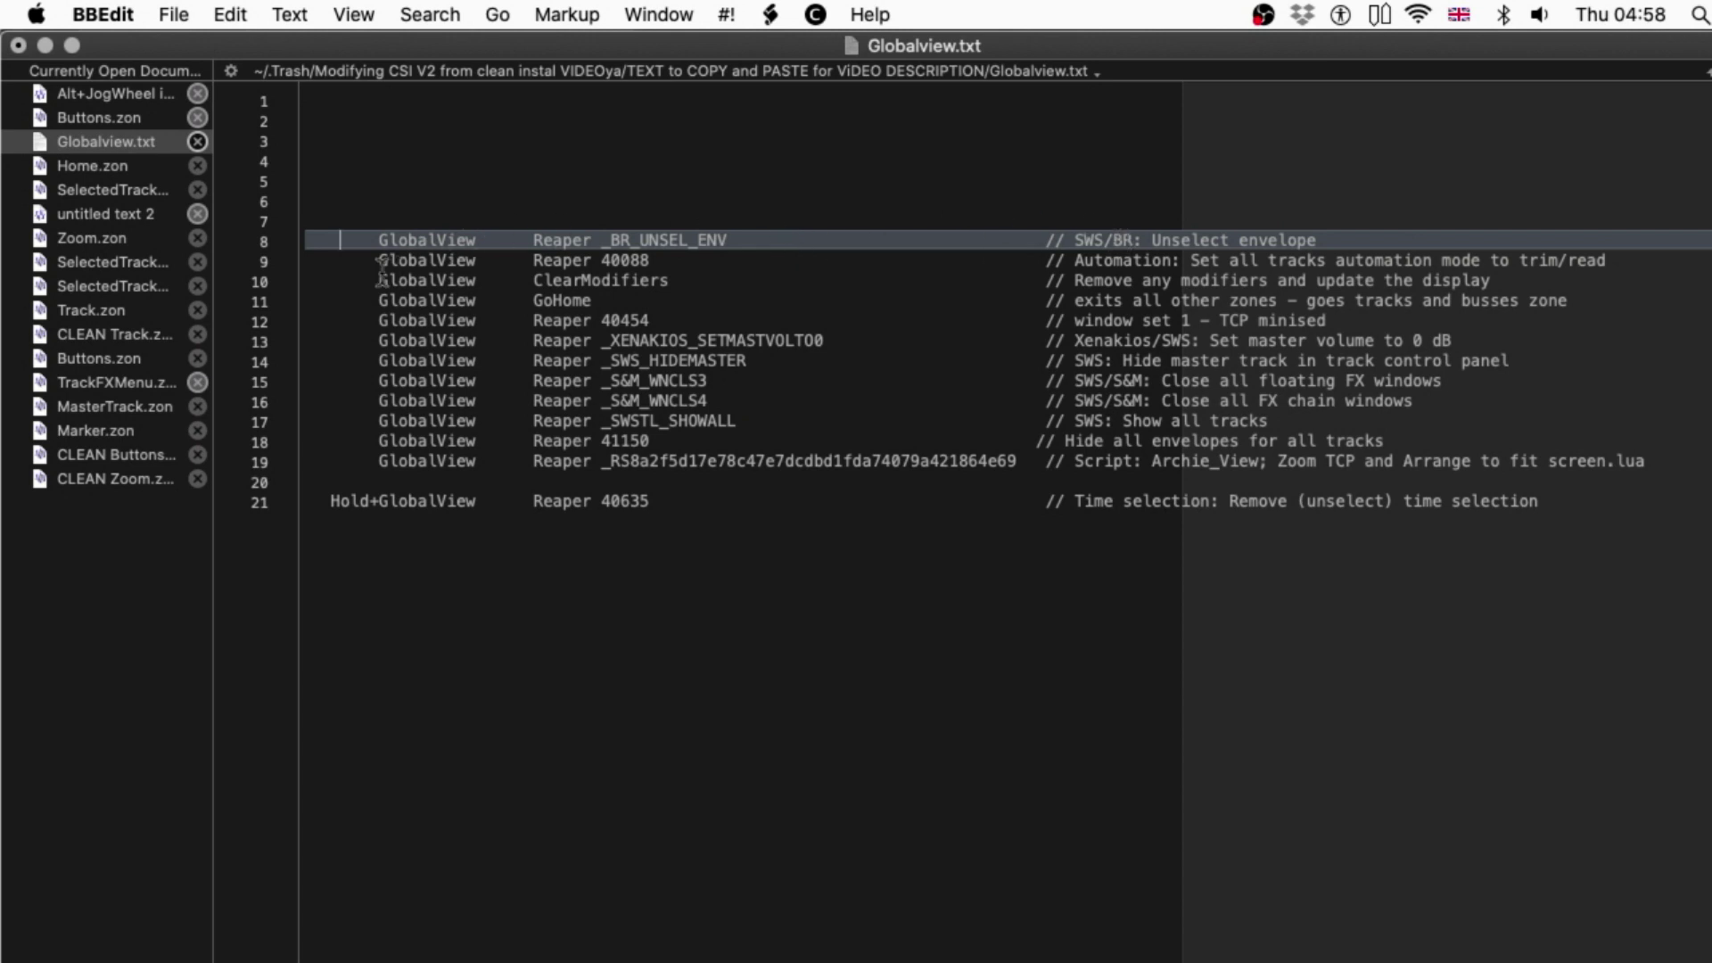
Step: Review the GlobalView action lines in Globalview.txt in BBEdit one by one, down to the Hold+GlobalView line
click(344, 262)
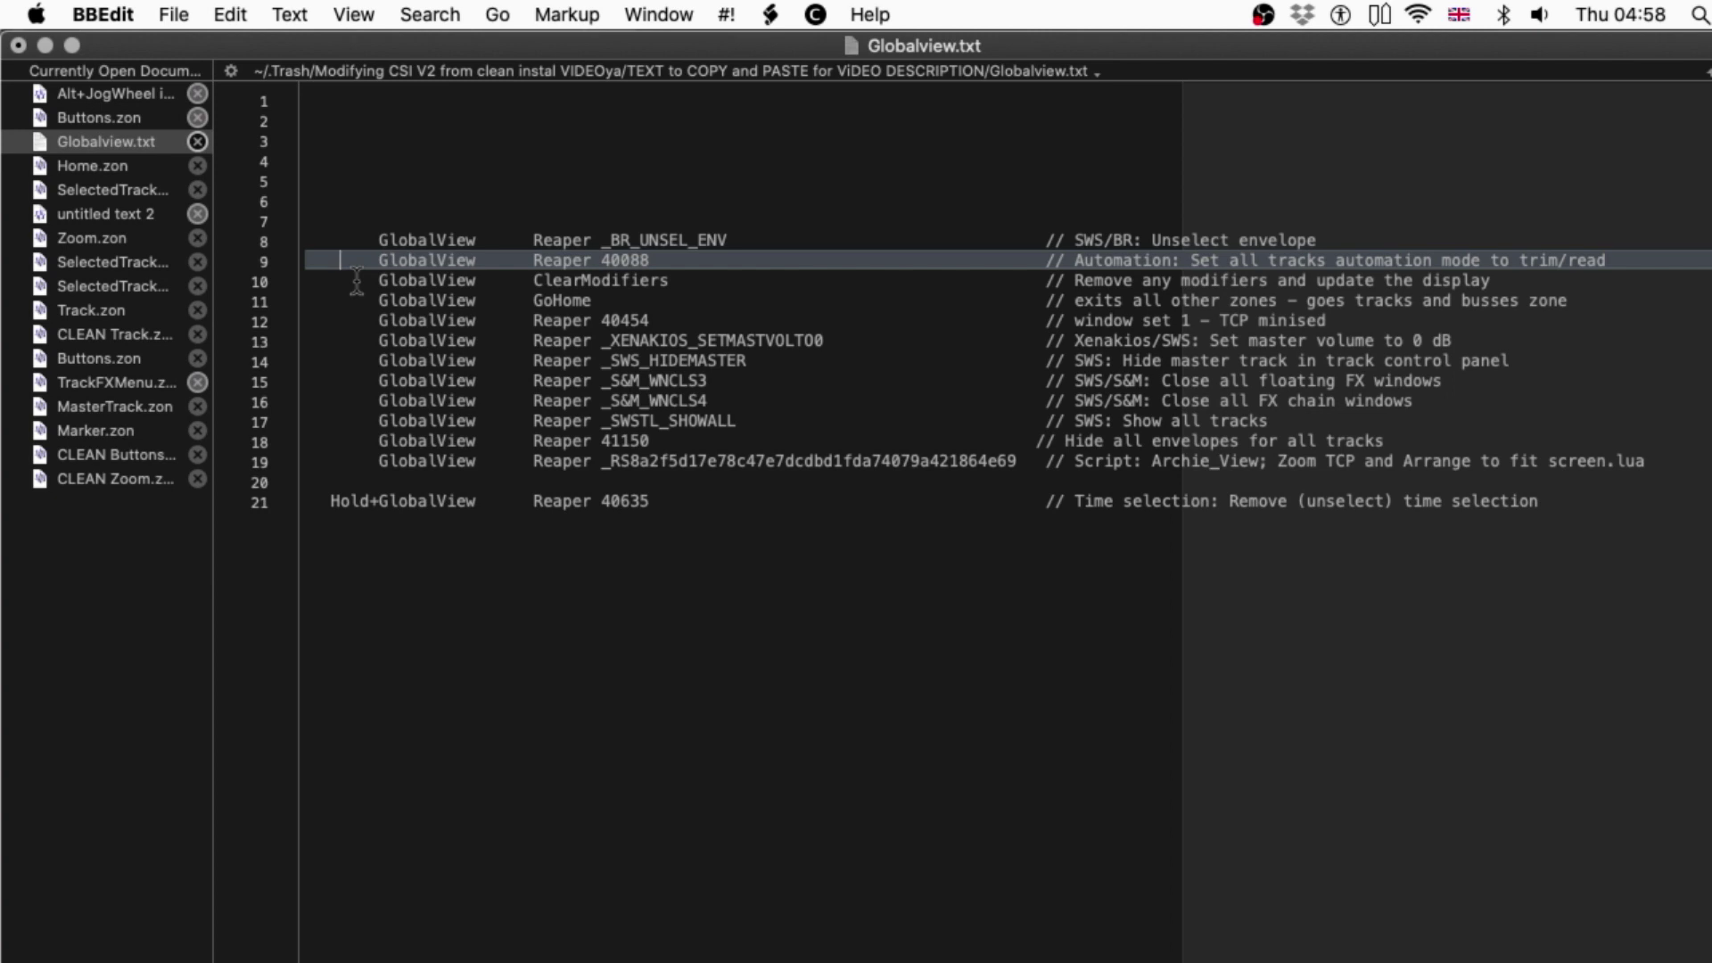
click(357, 280)
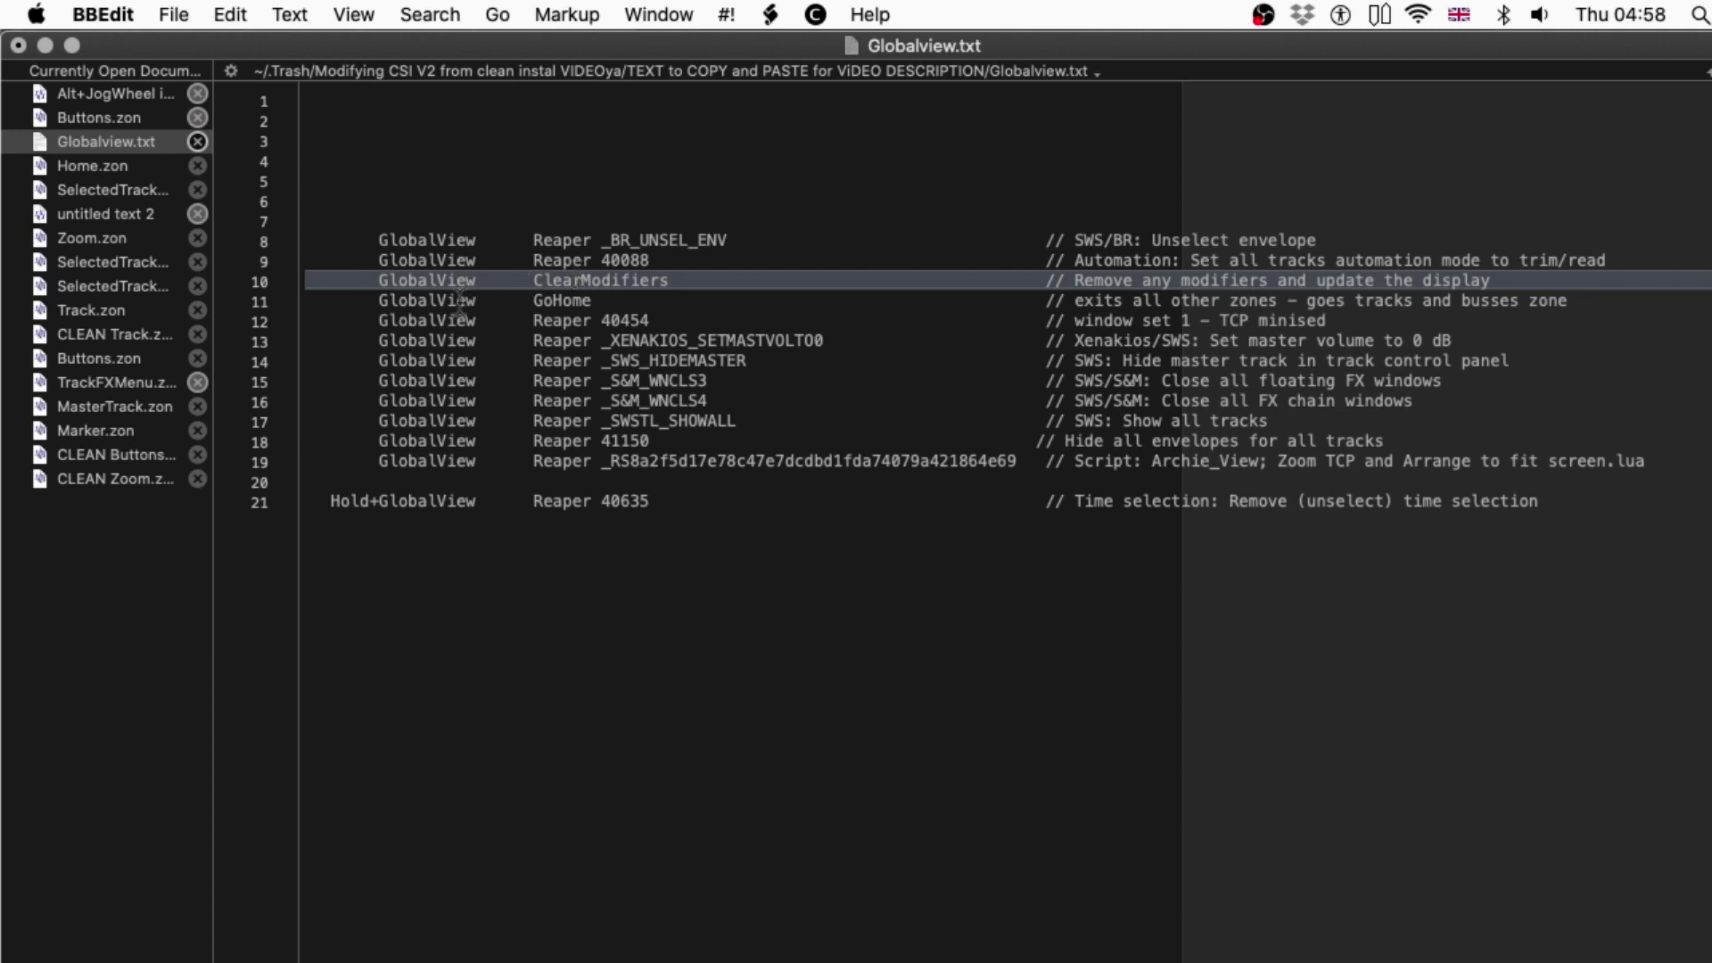
click(352, 300)
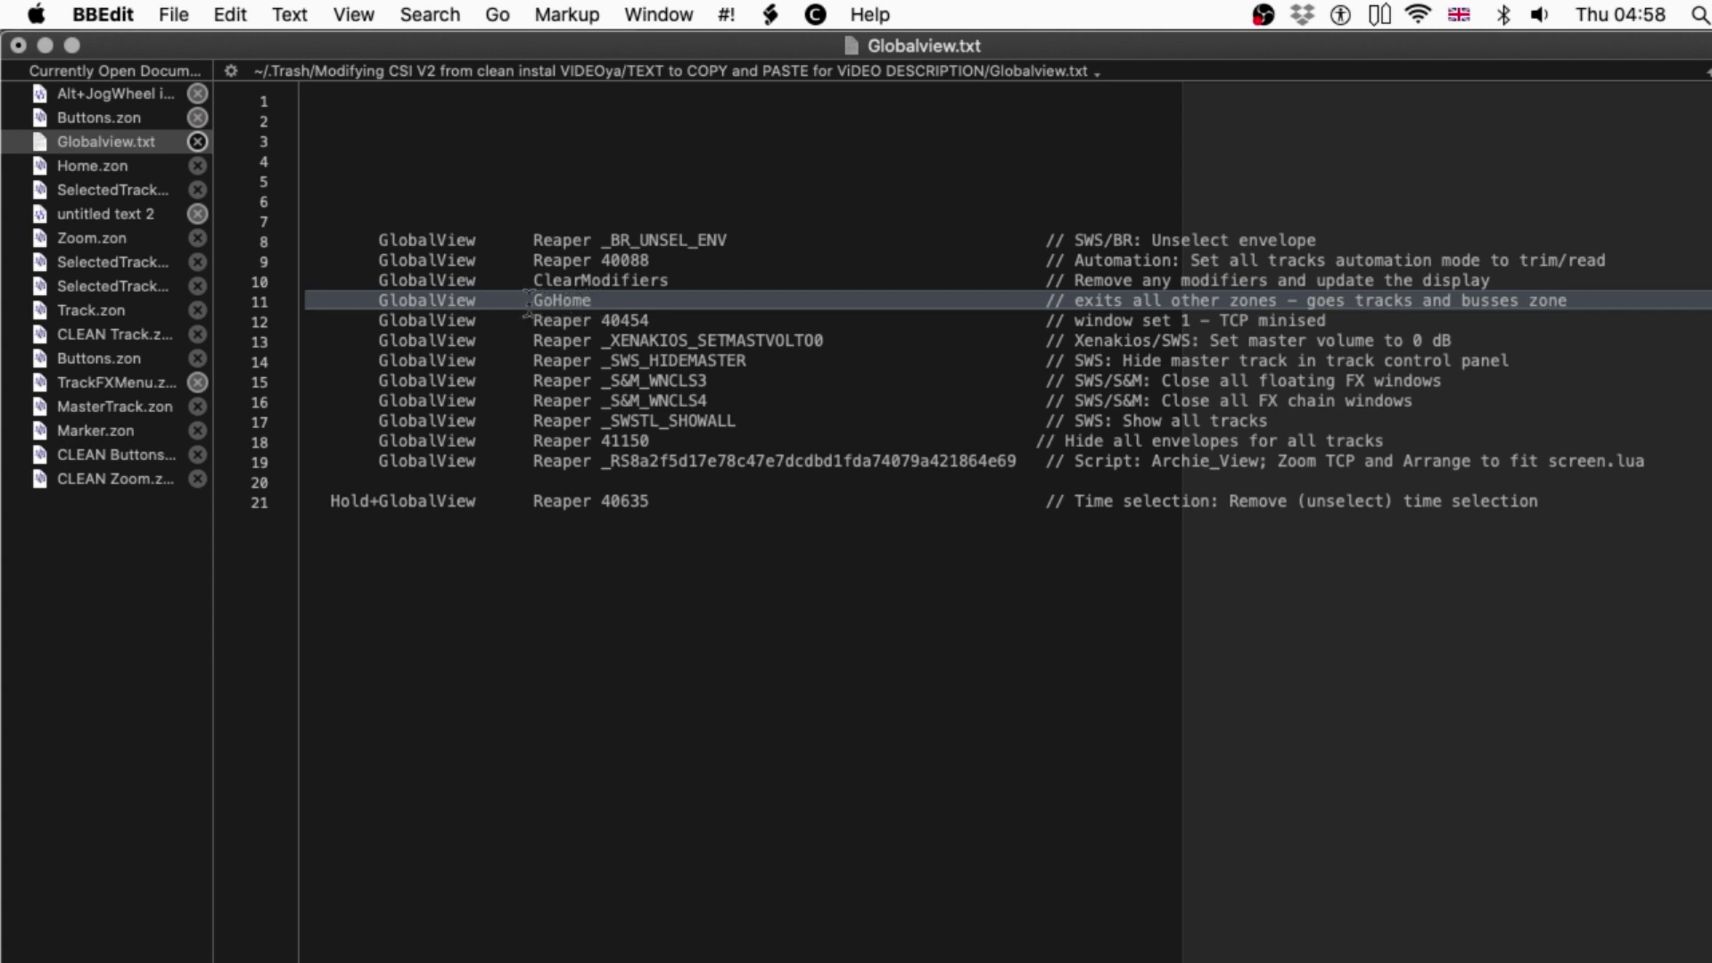
click(360, 321)
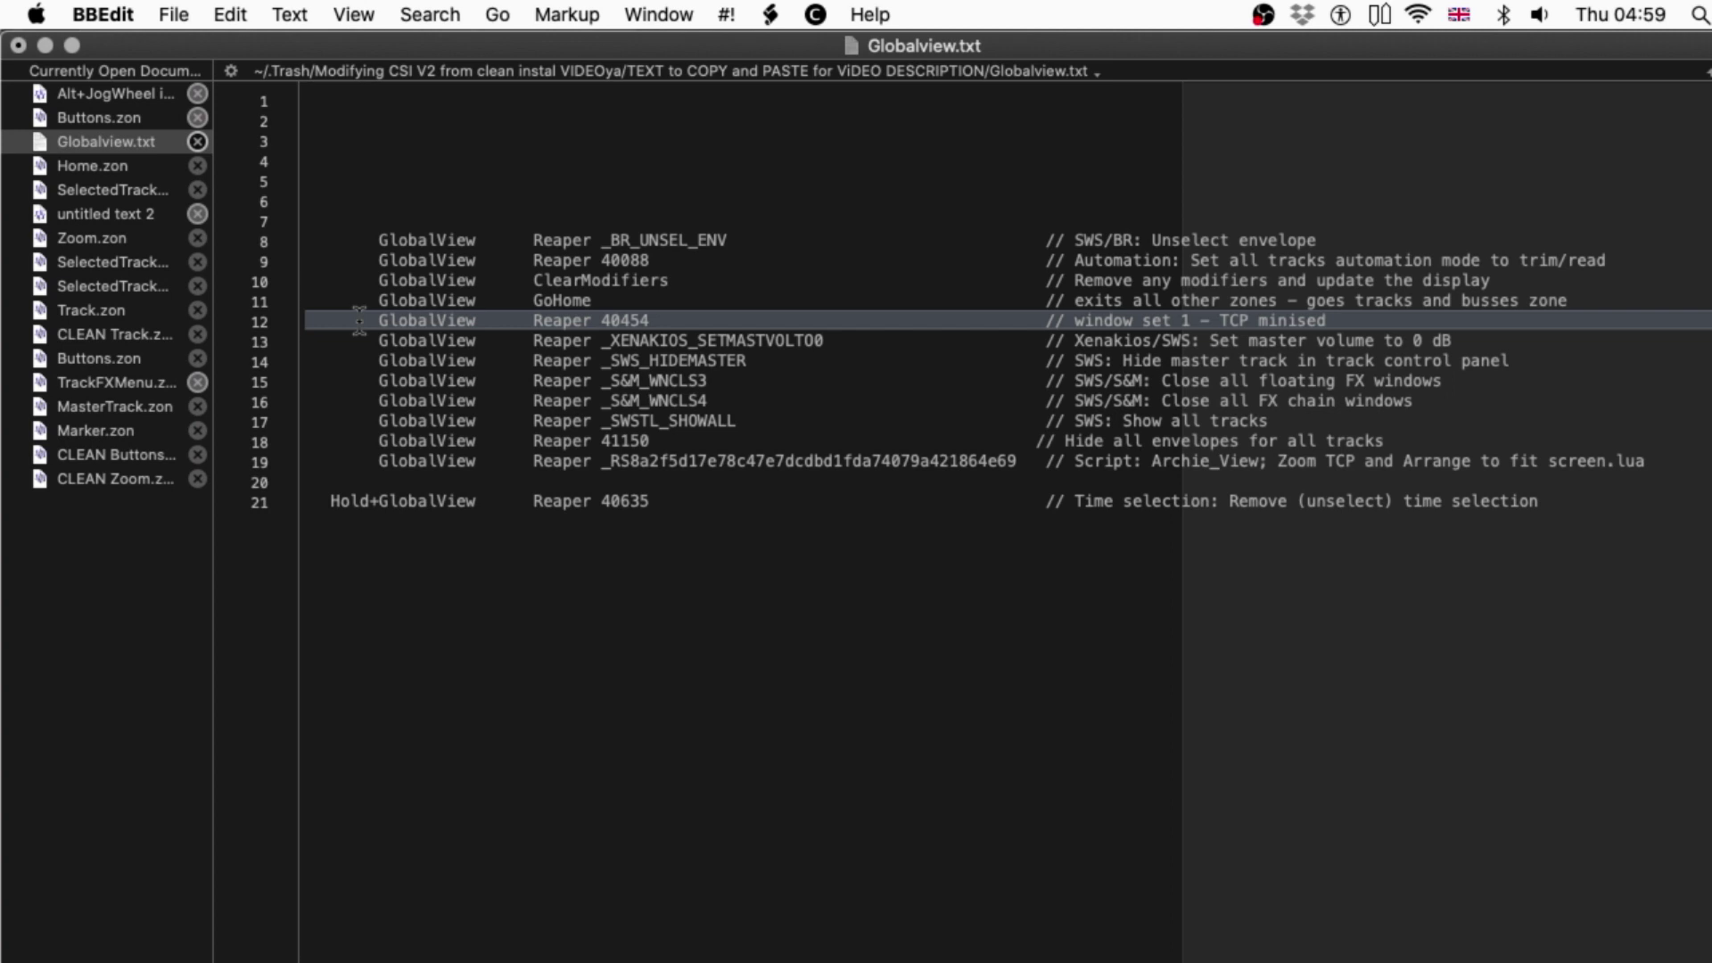
click(360, 340)
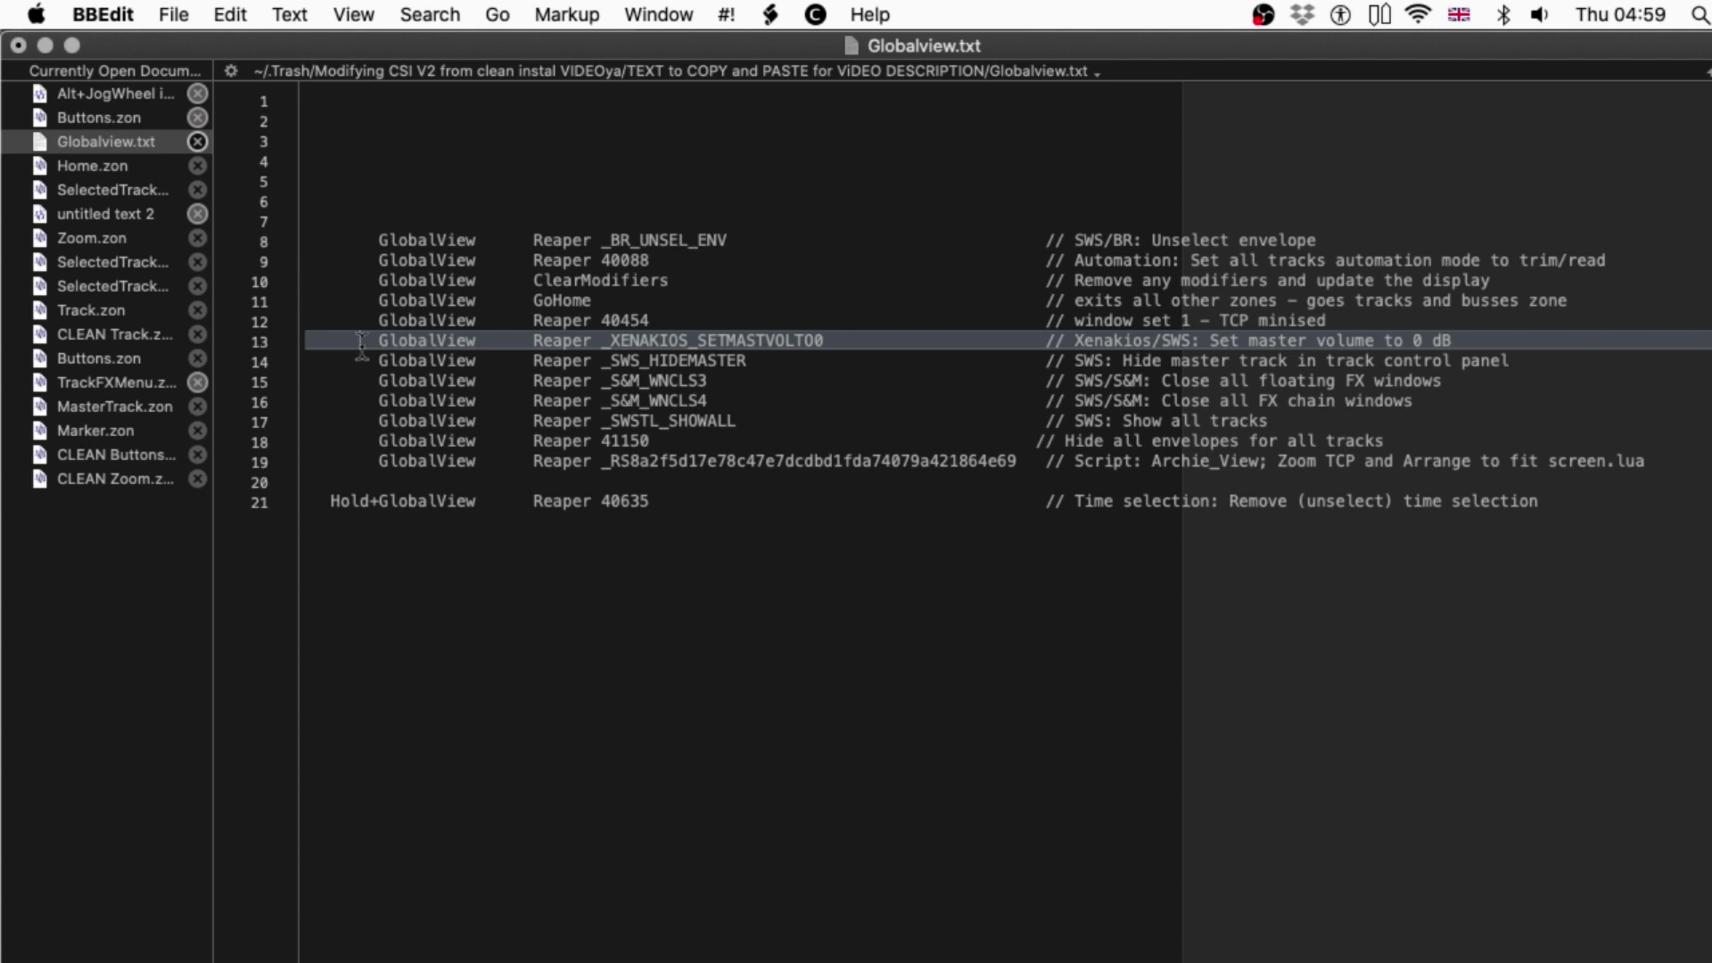
click(360, 360)
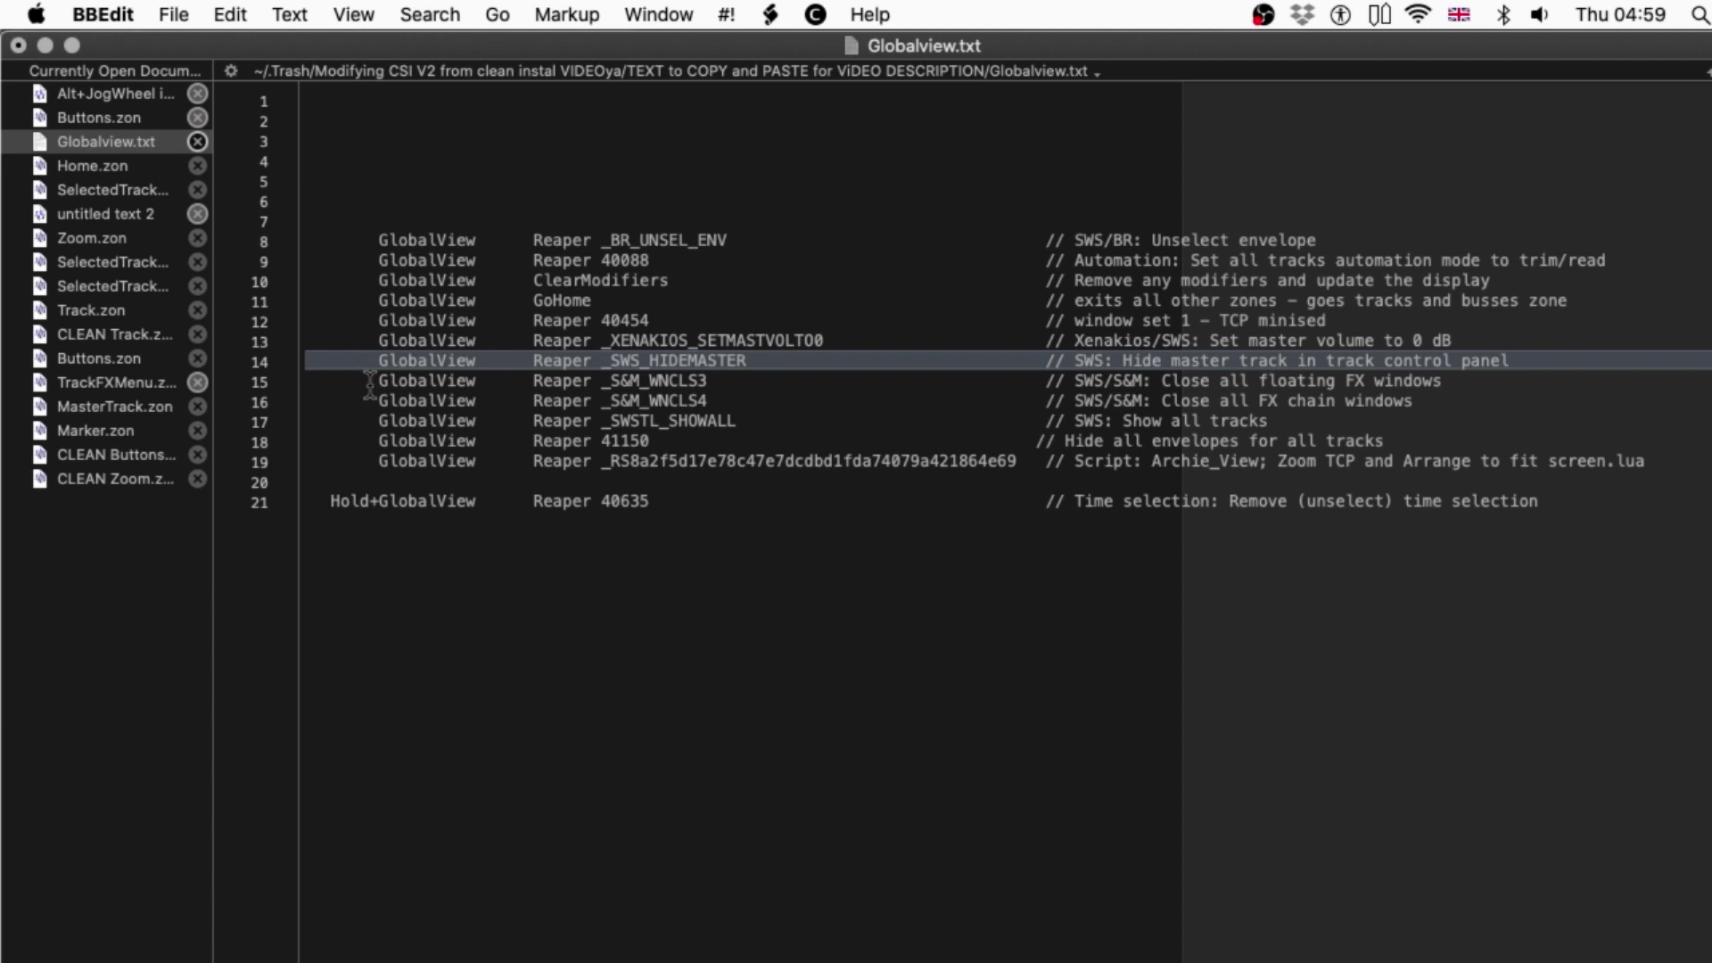
click(370, 382)
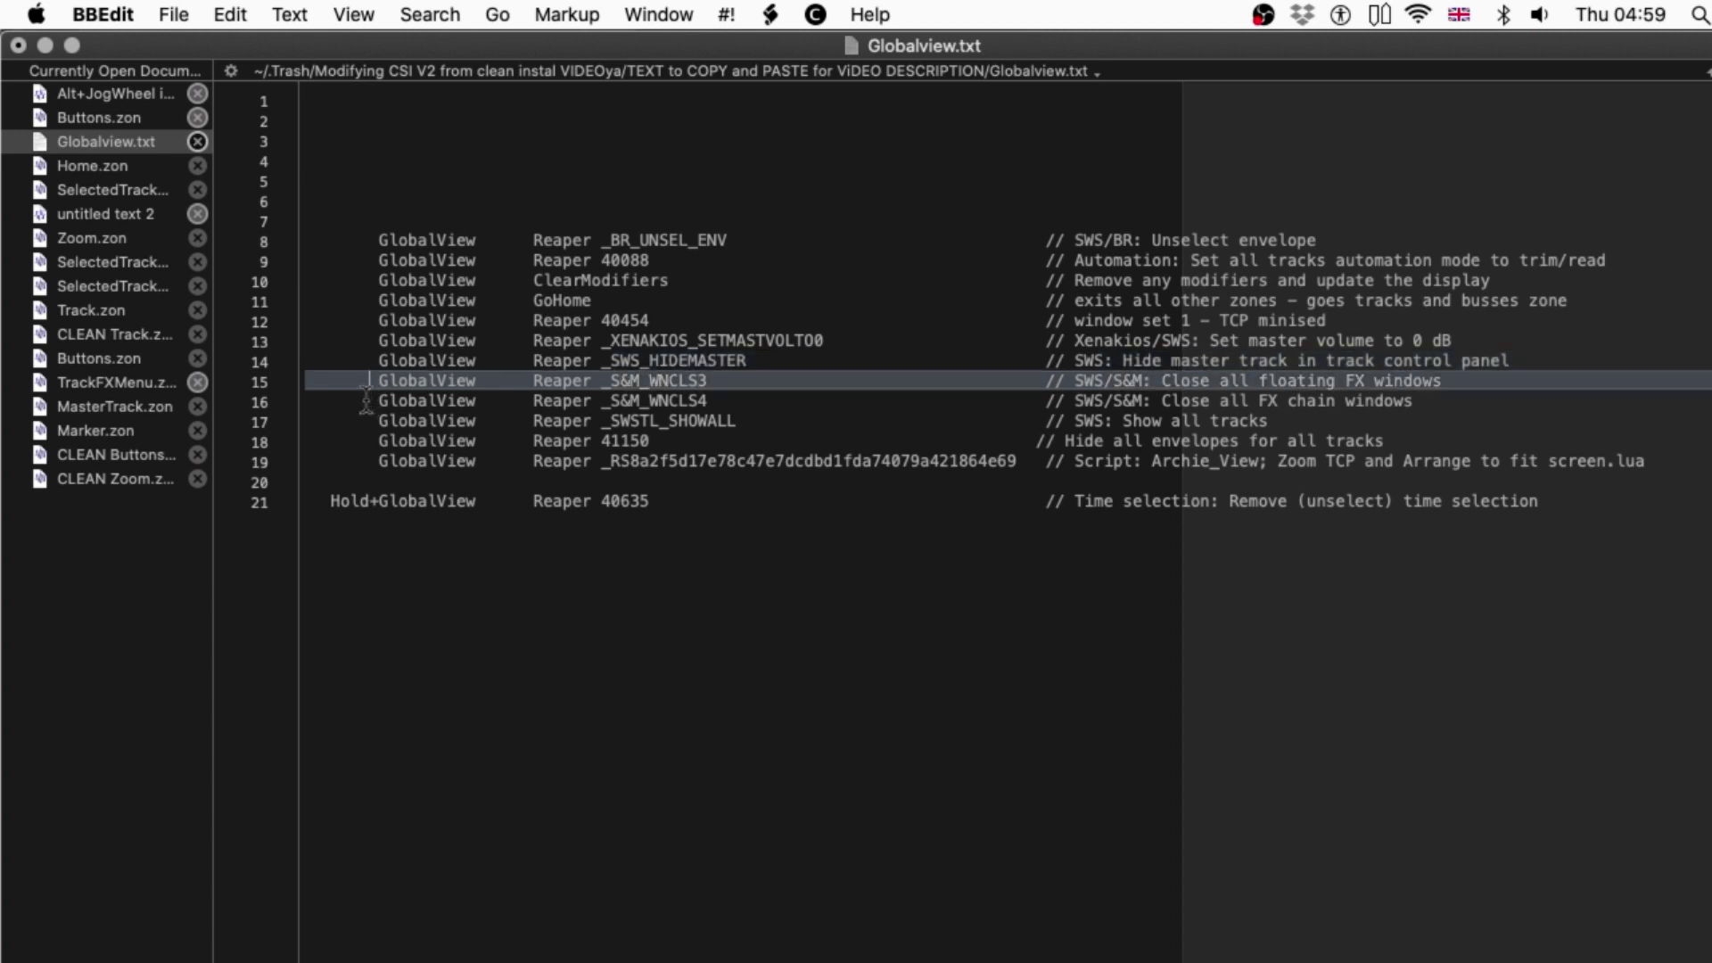
click(367, 401)
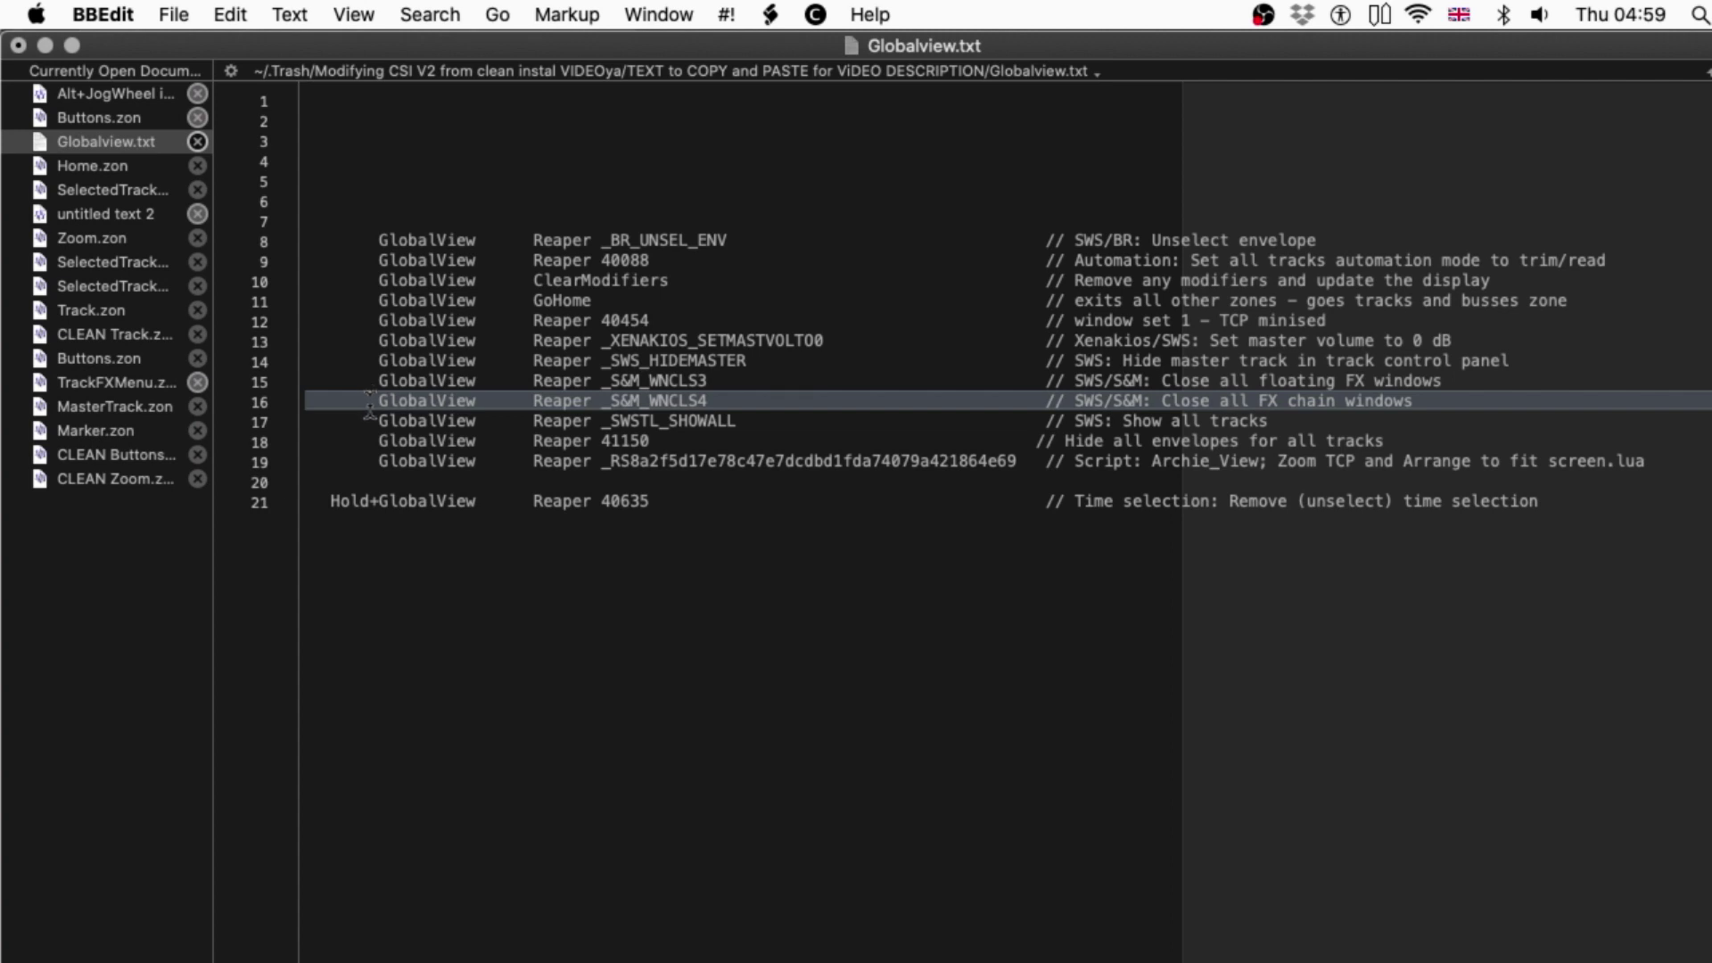
click(360, 418)
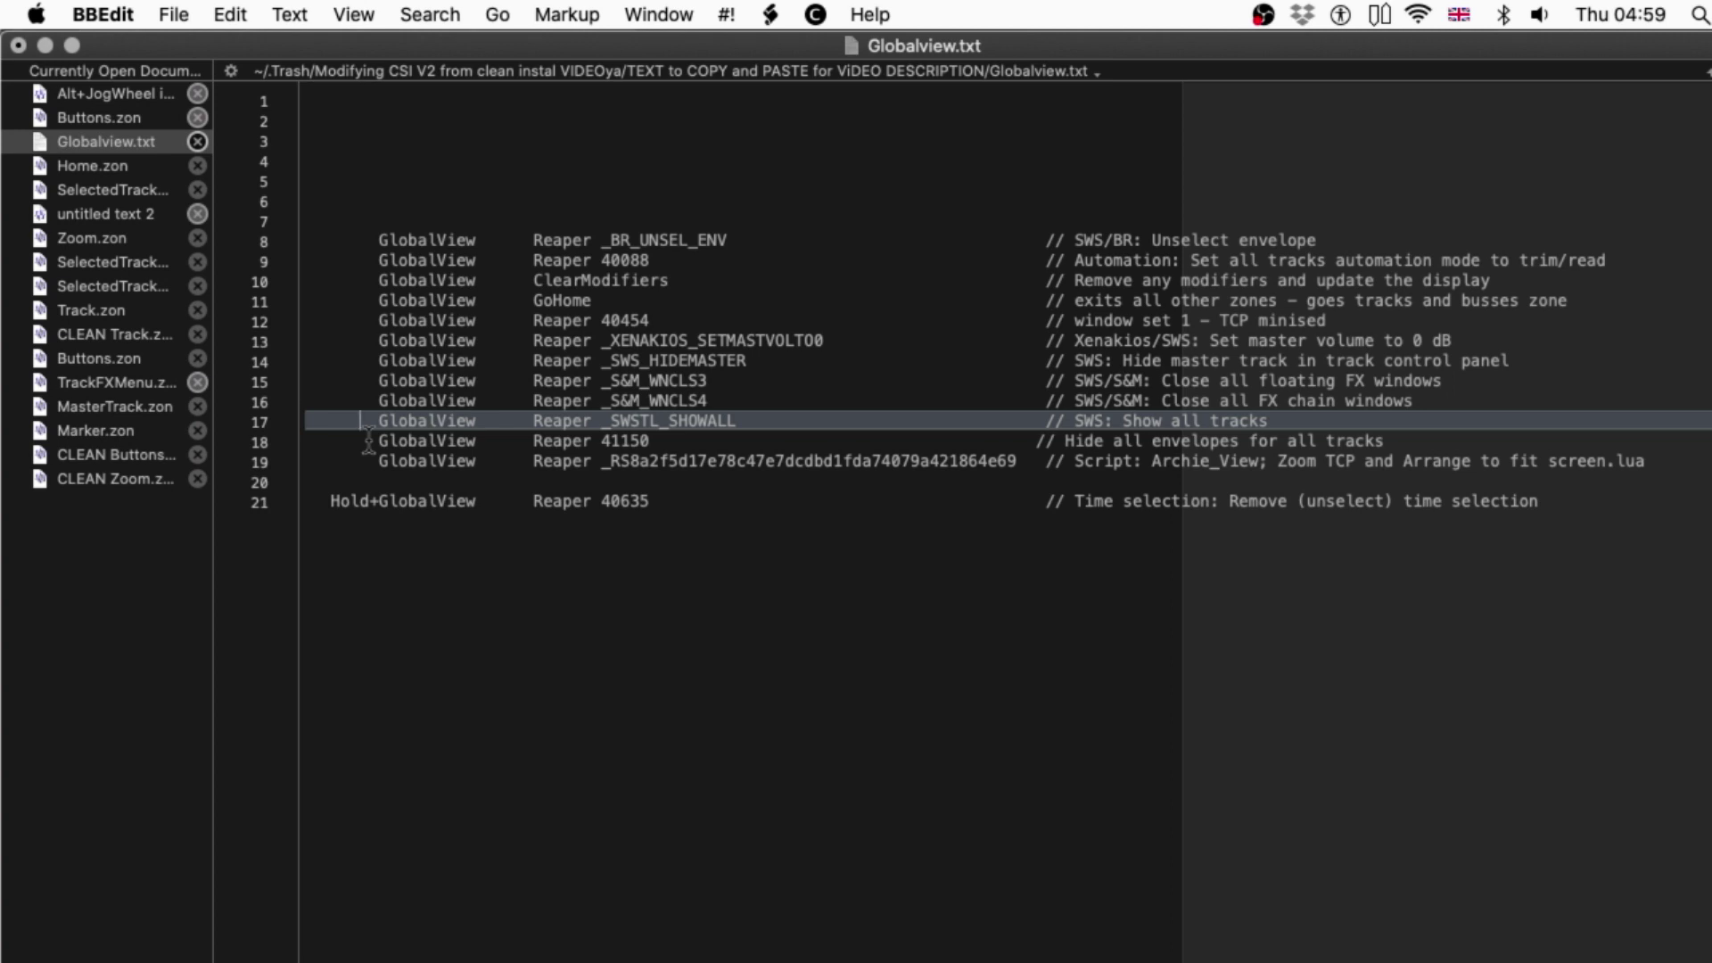
click(368, 440)
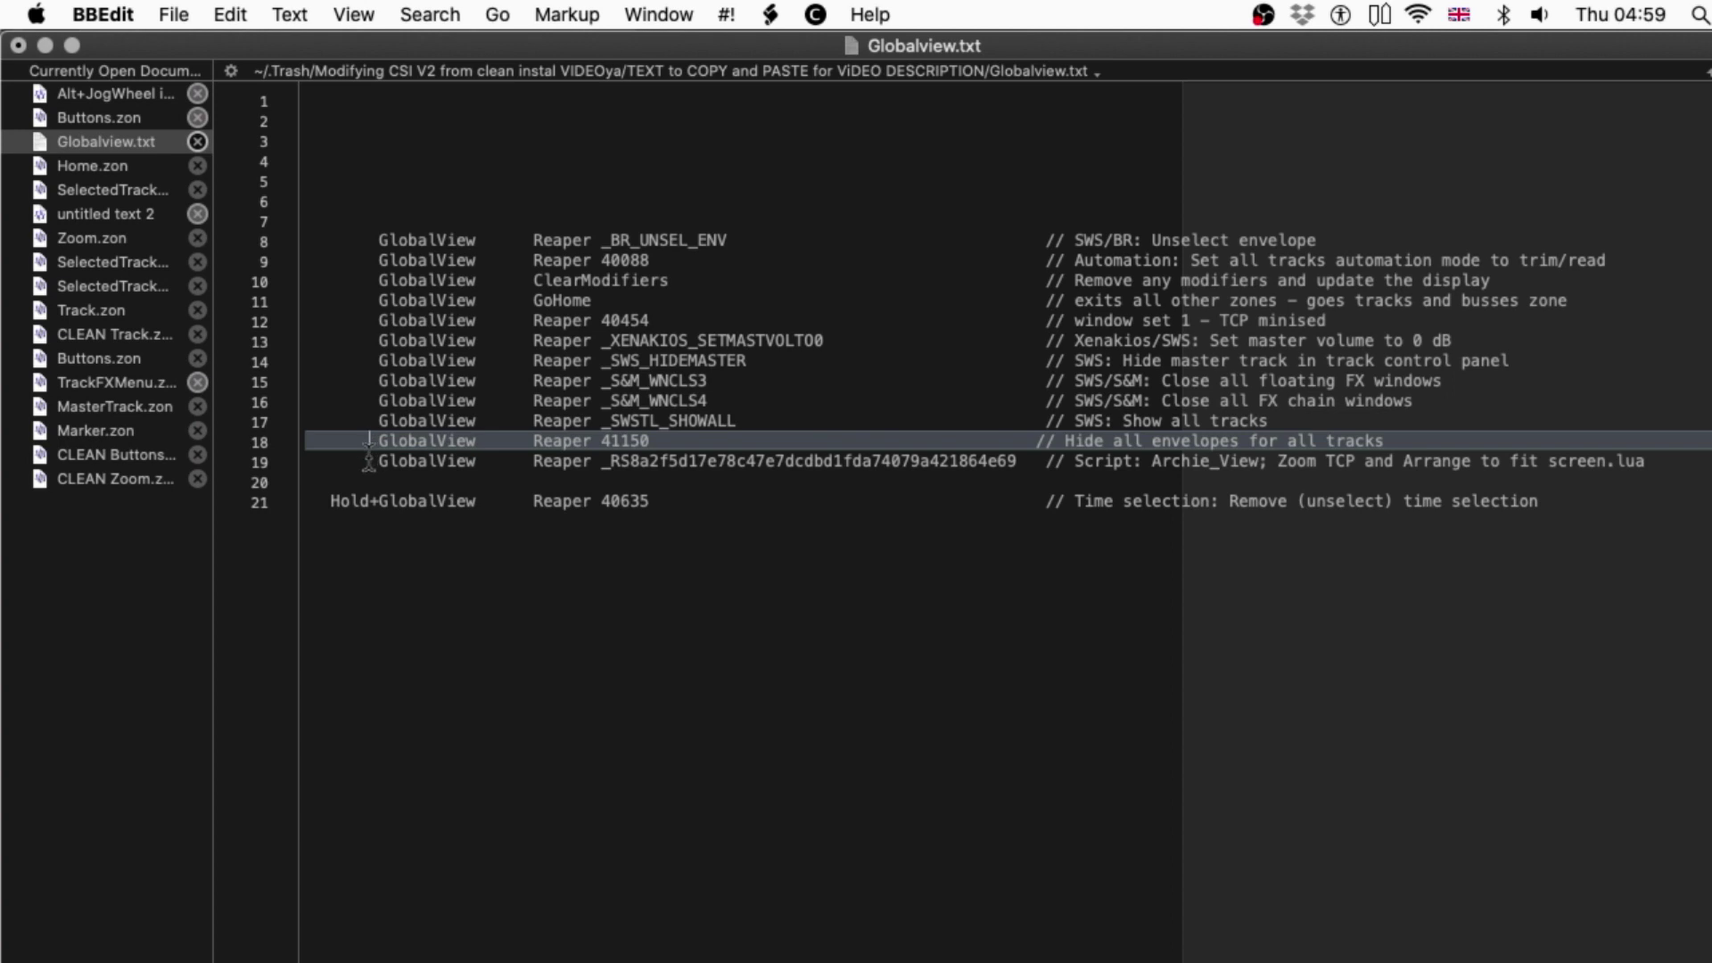
click(368, 461)
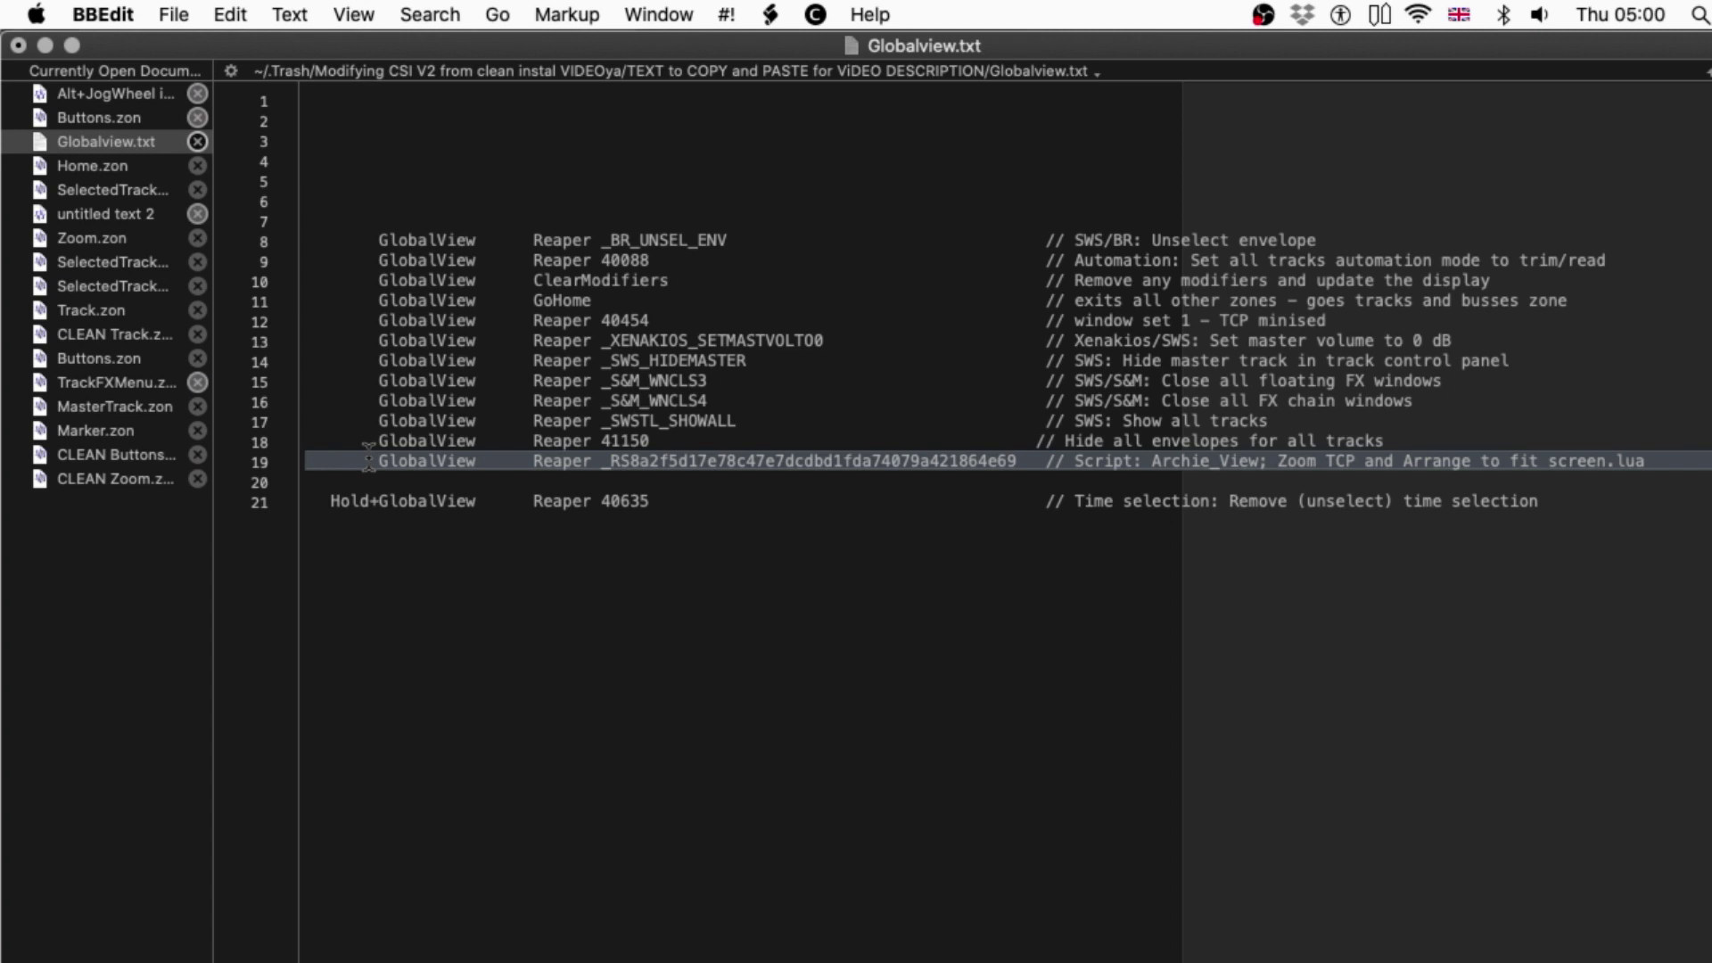
click(331, 498)
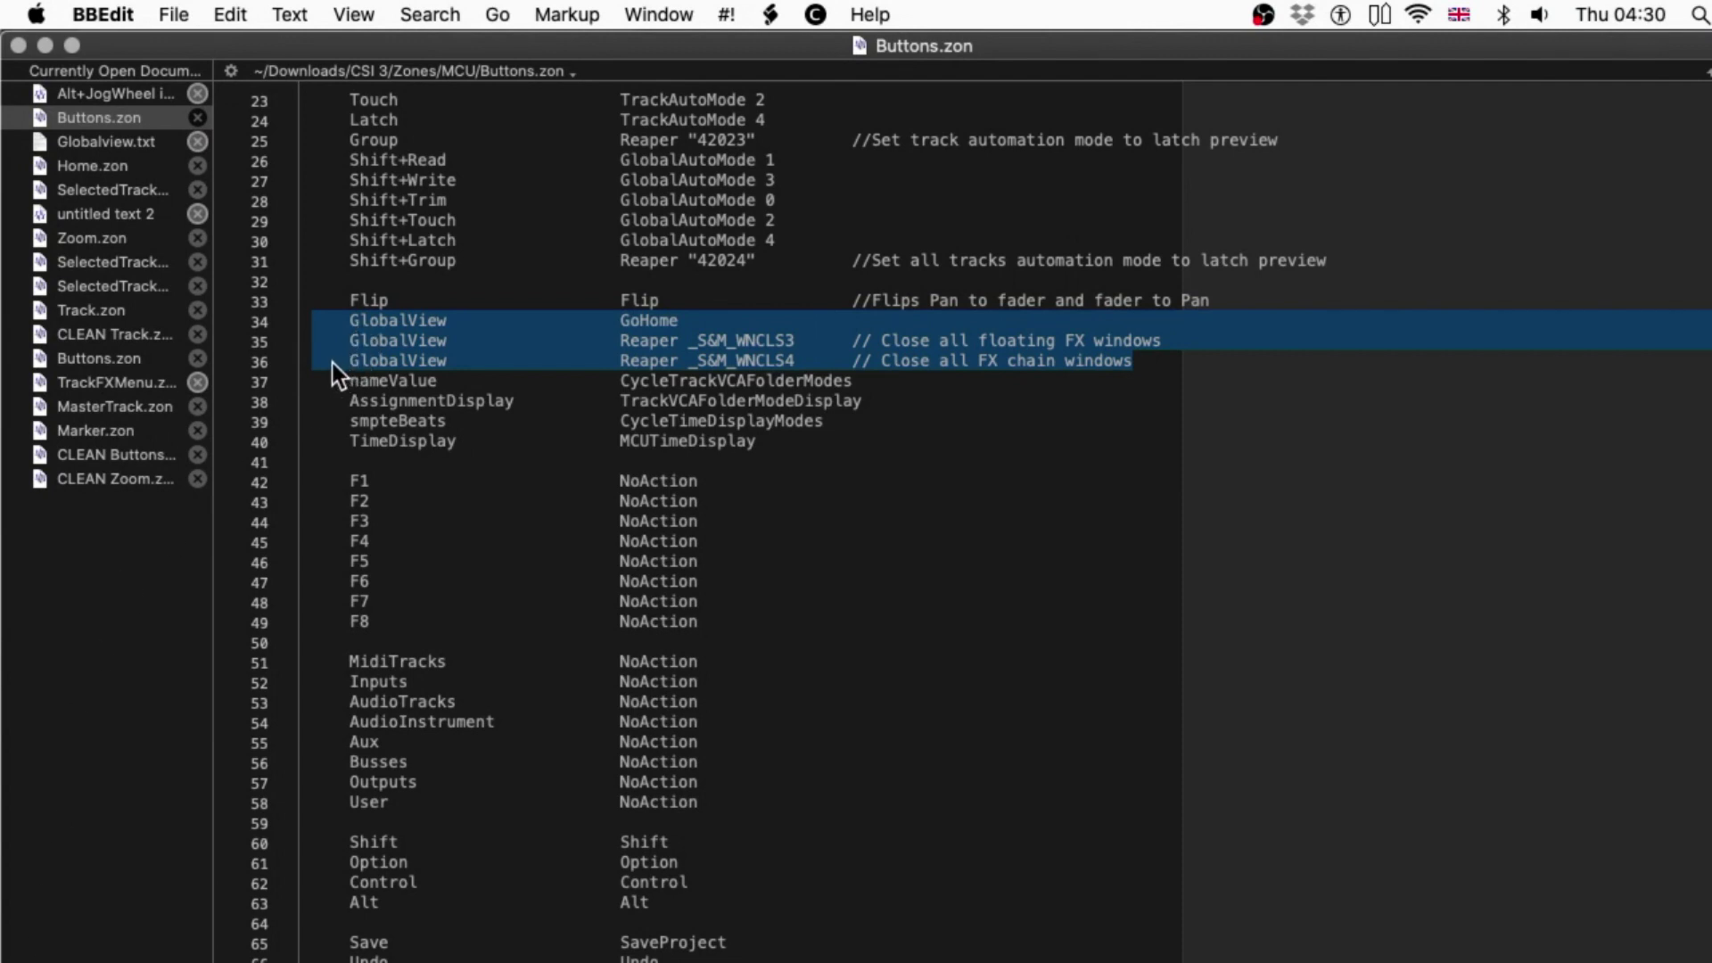
Step: Replace the three selected GlobalView lines in Buttons.zon with the copied GlobalView and Hold+GlobalView block, keeping blank lines before and after it
key(BackSpace)
key(Return)
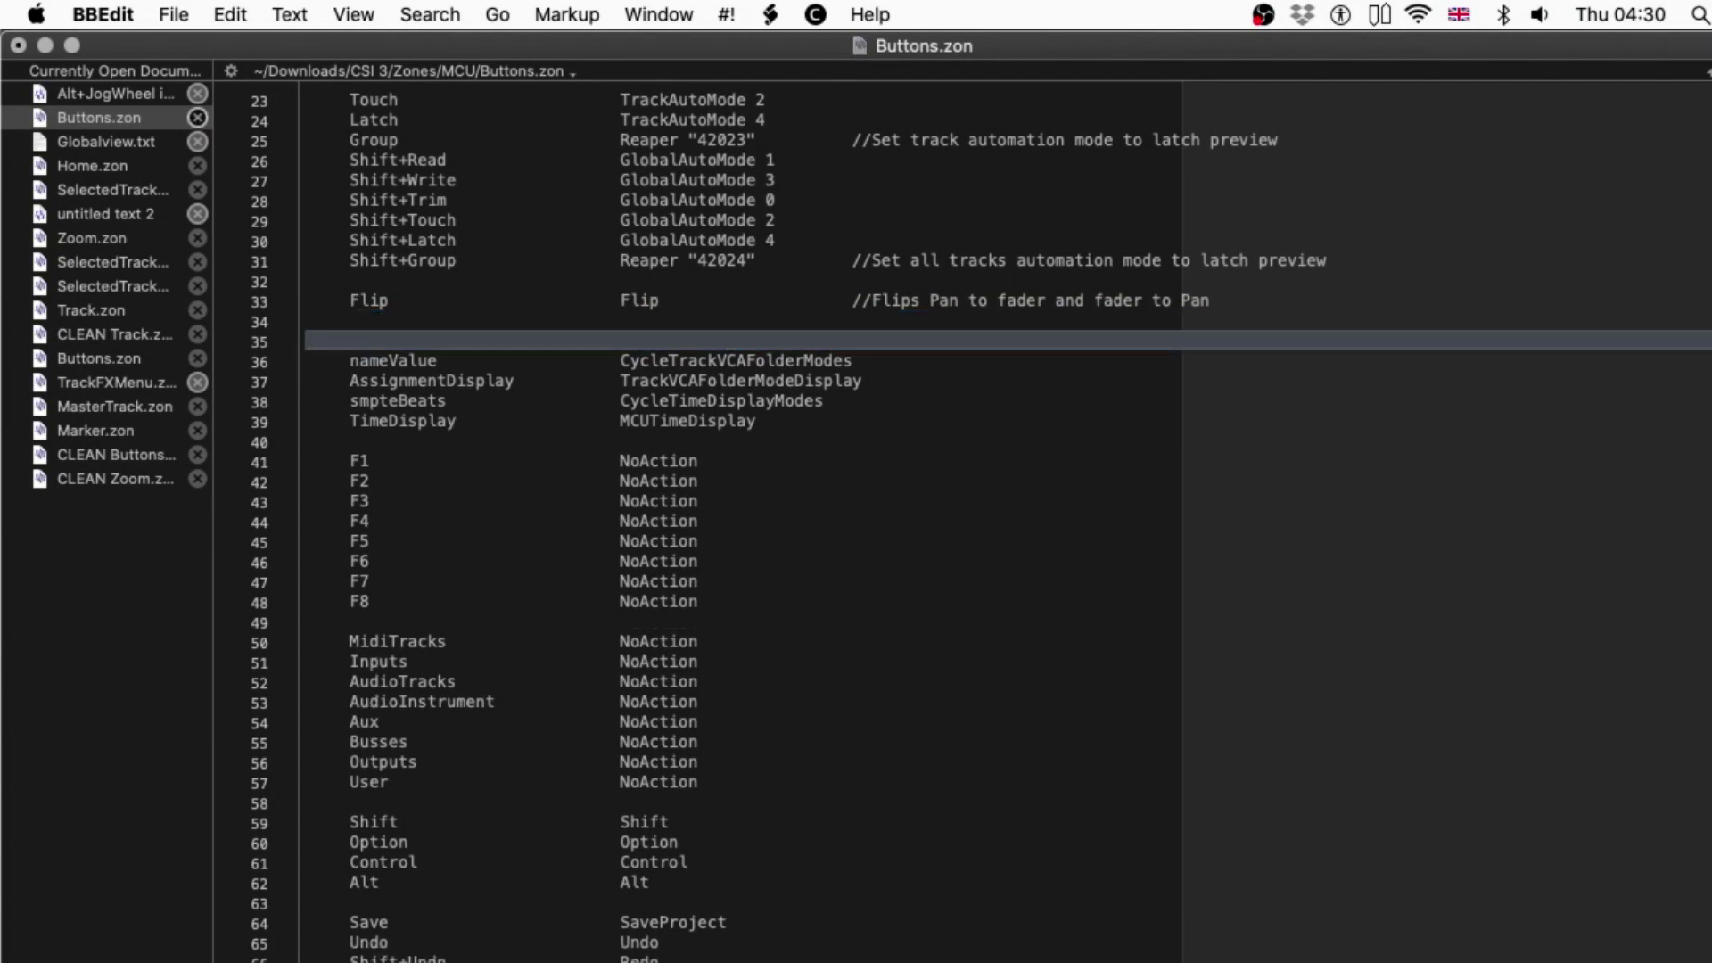
key(super+v)
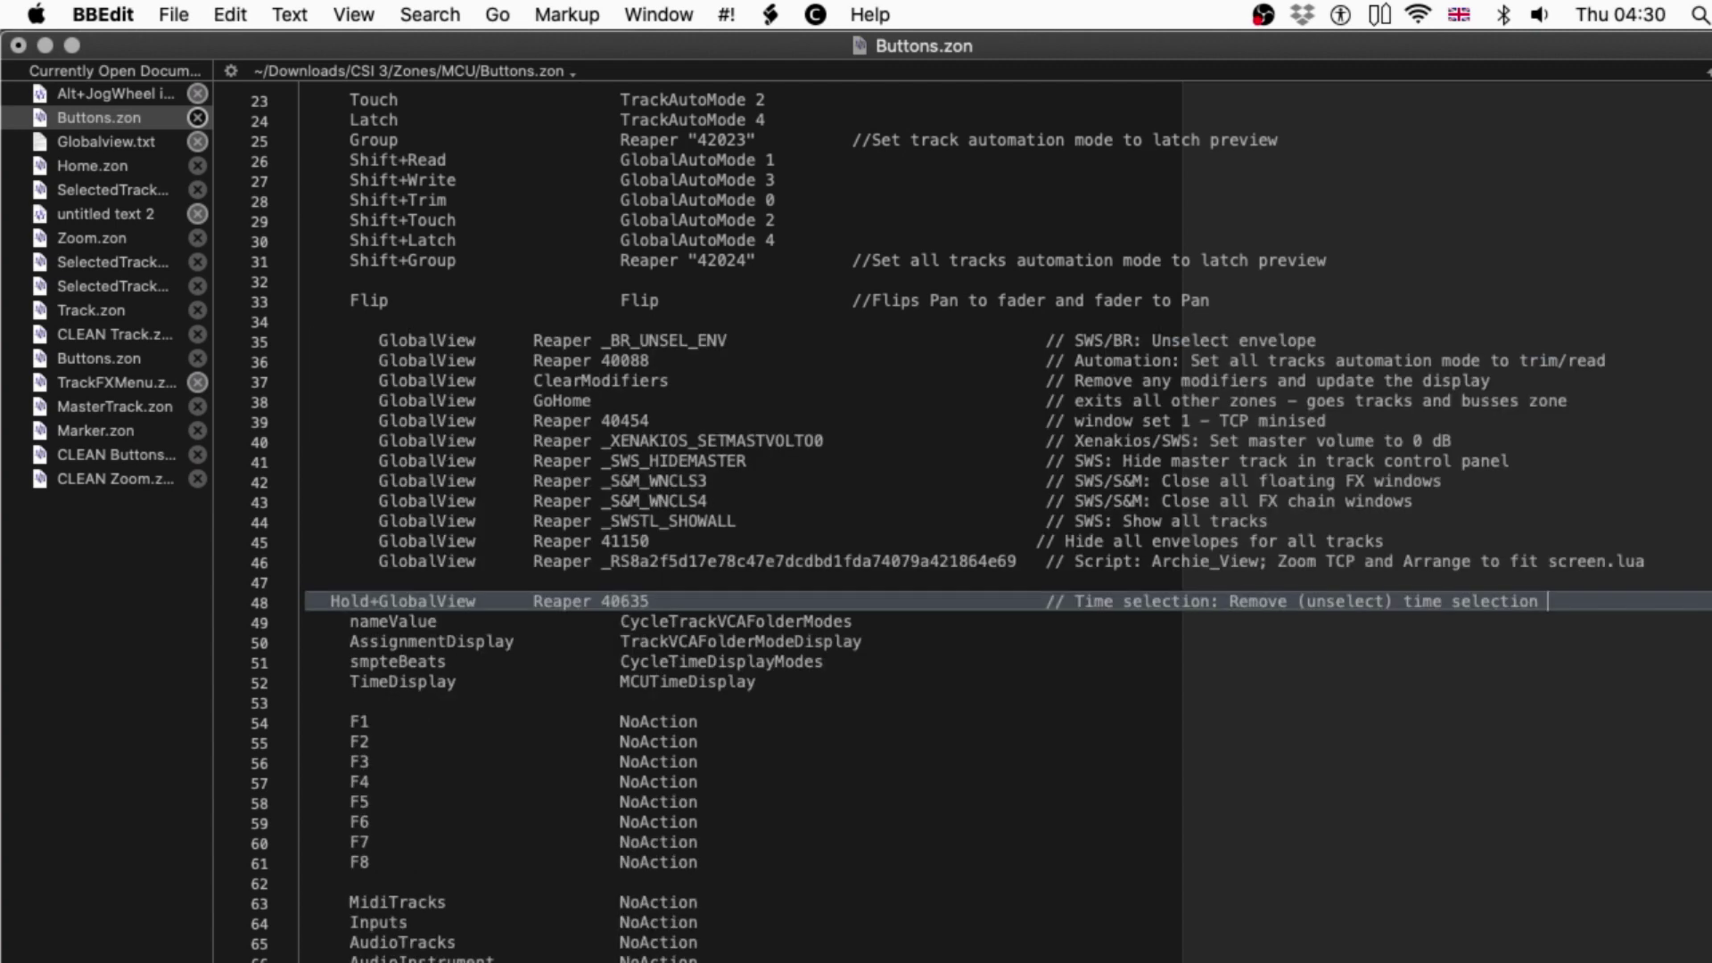
key(Return)
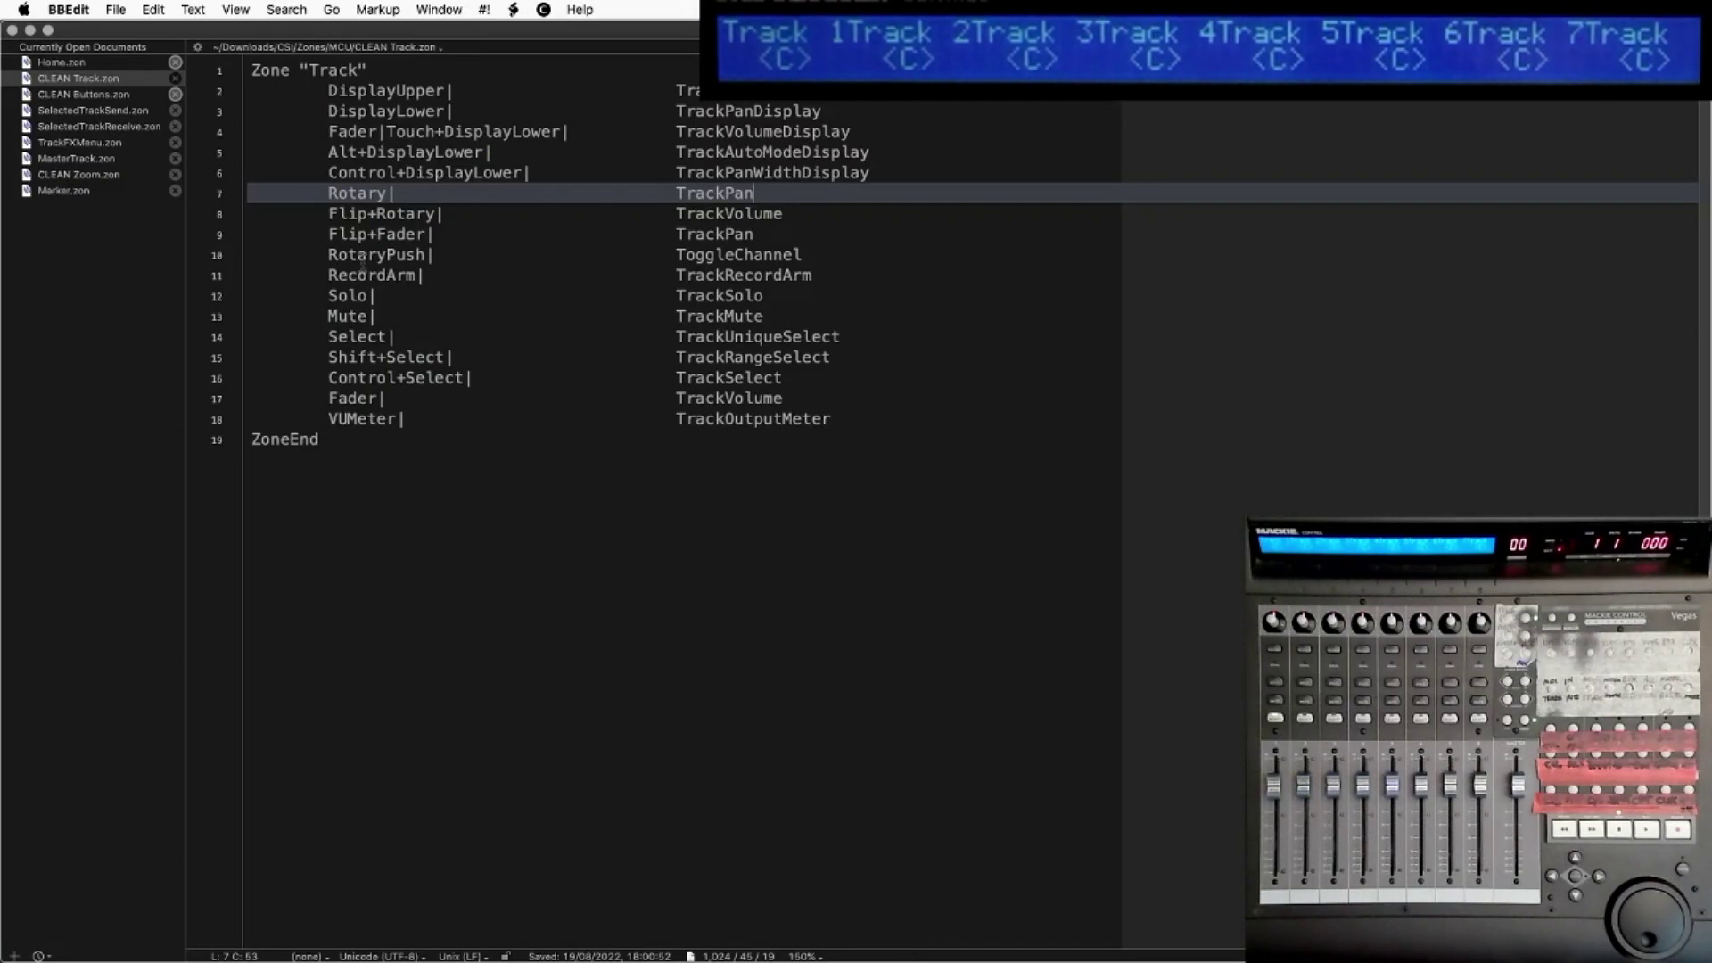
Step: Review the widget assignments in CLEAN Track.zon line by line, from DisplayUpper| down to RotaryPush|
click(259, 89)
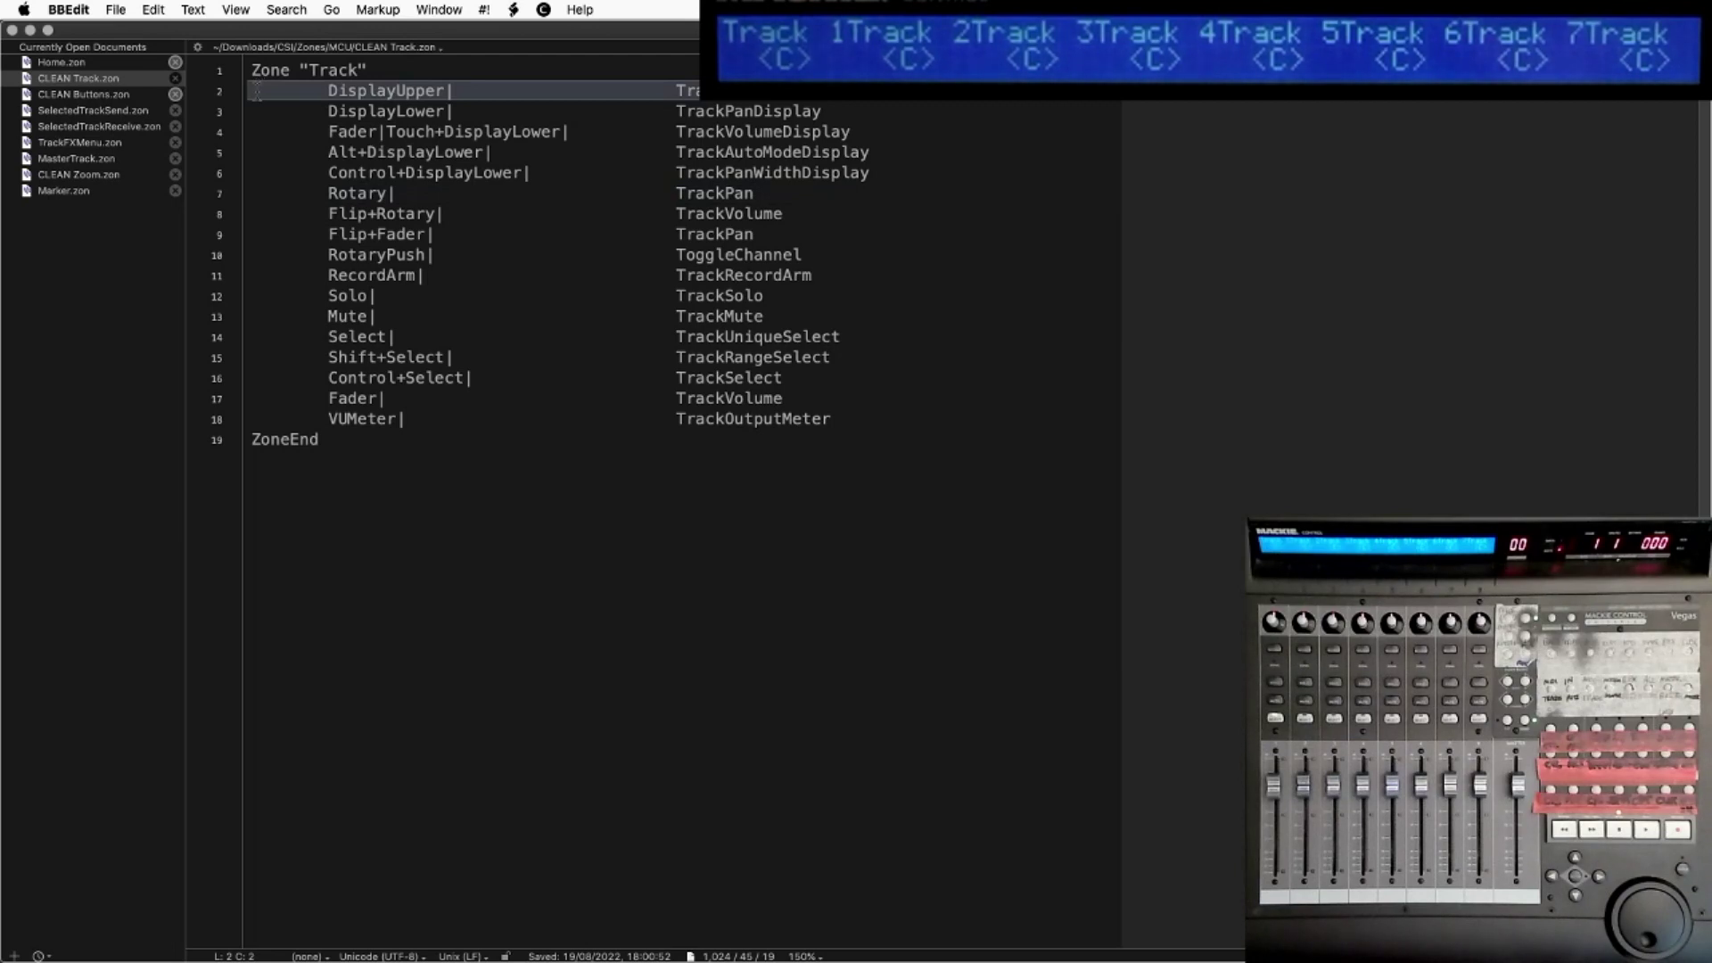
click(255, 110)
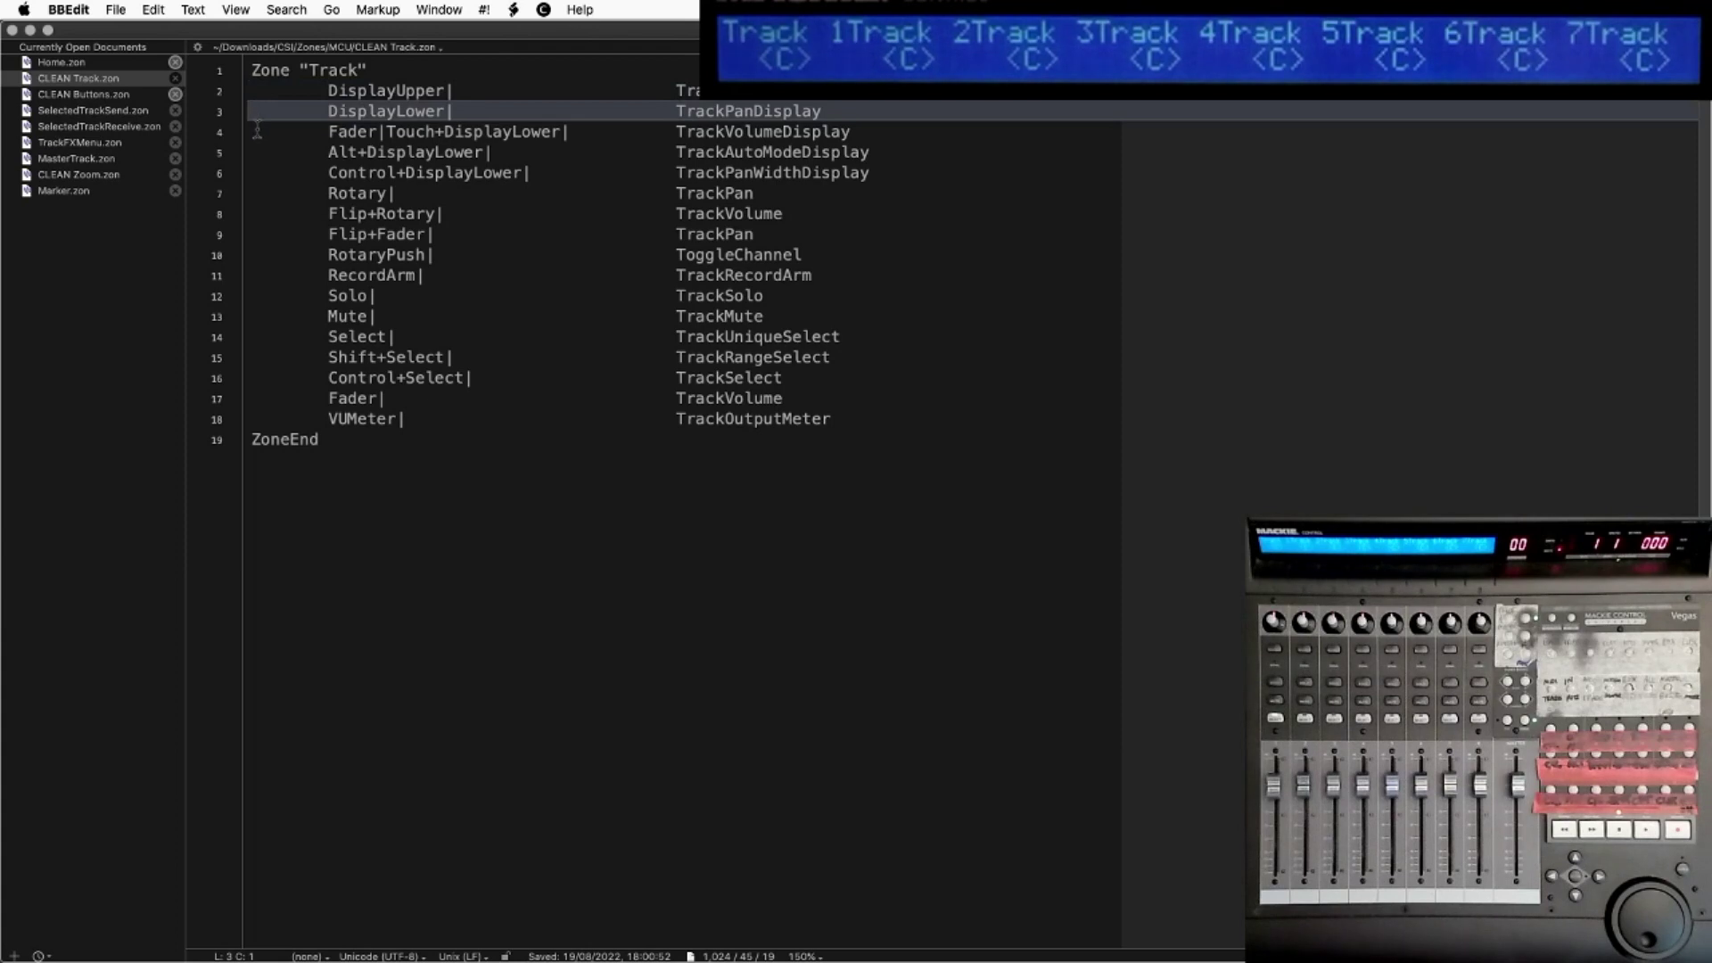
click(259, 132)
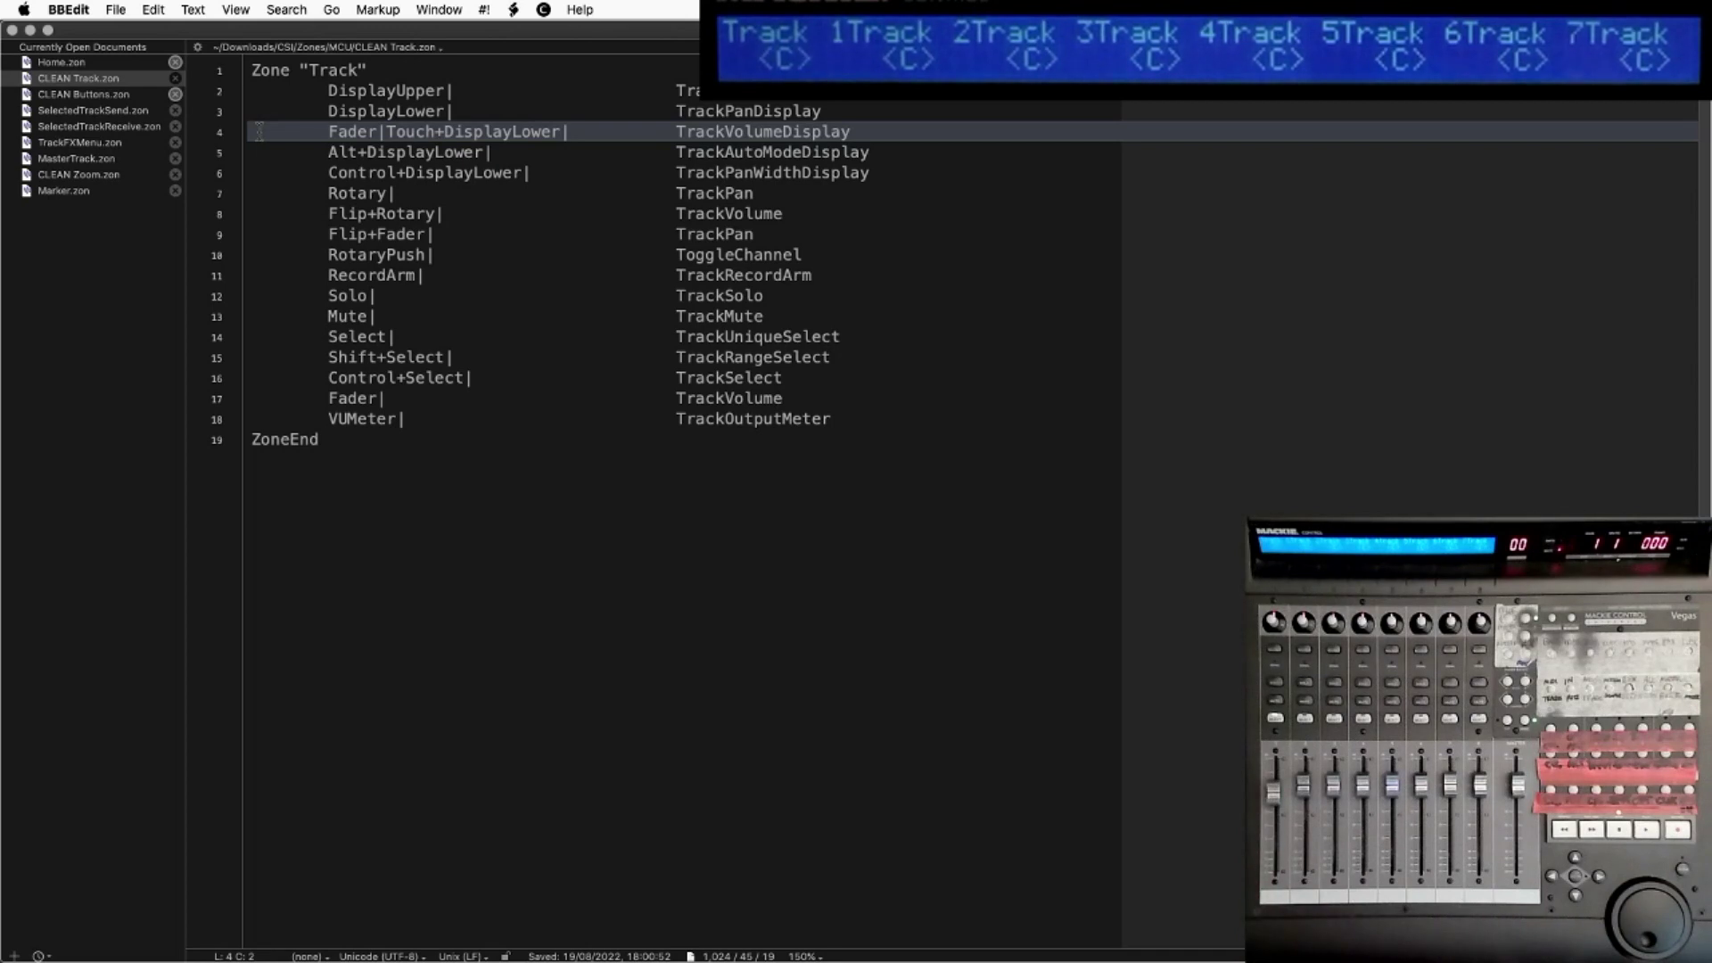
click(257, 151)
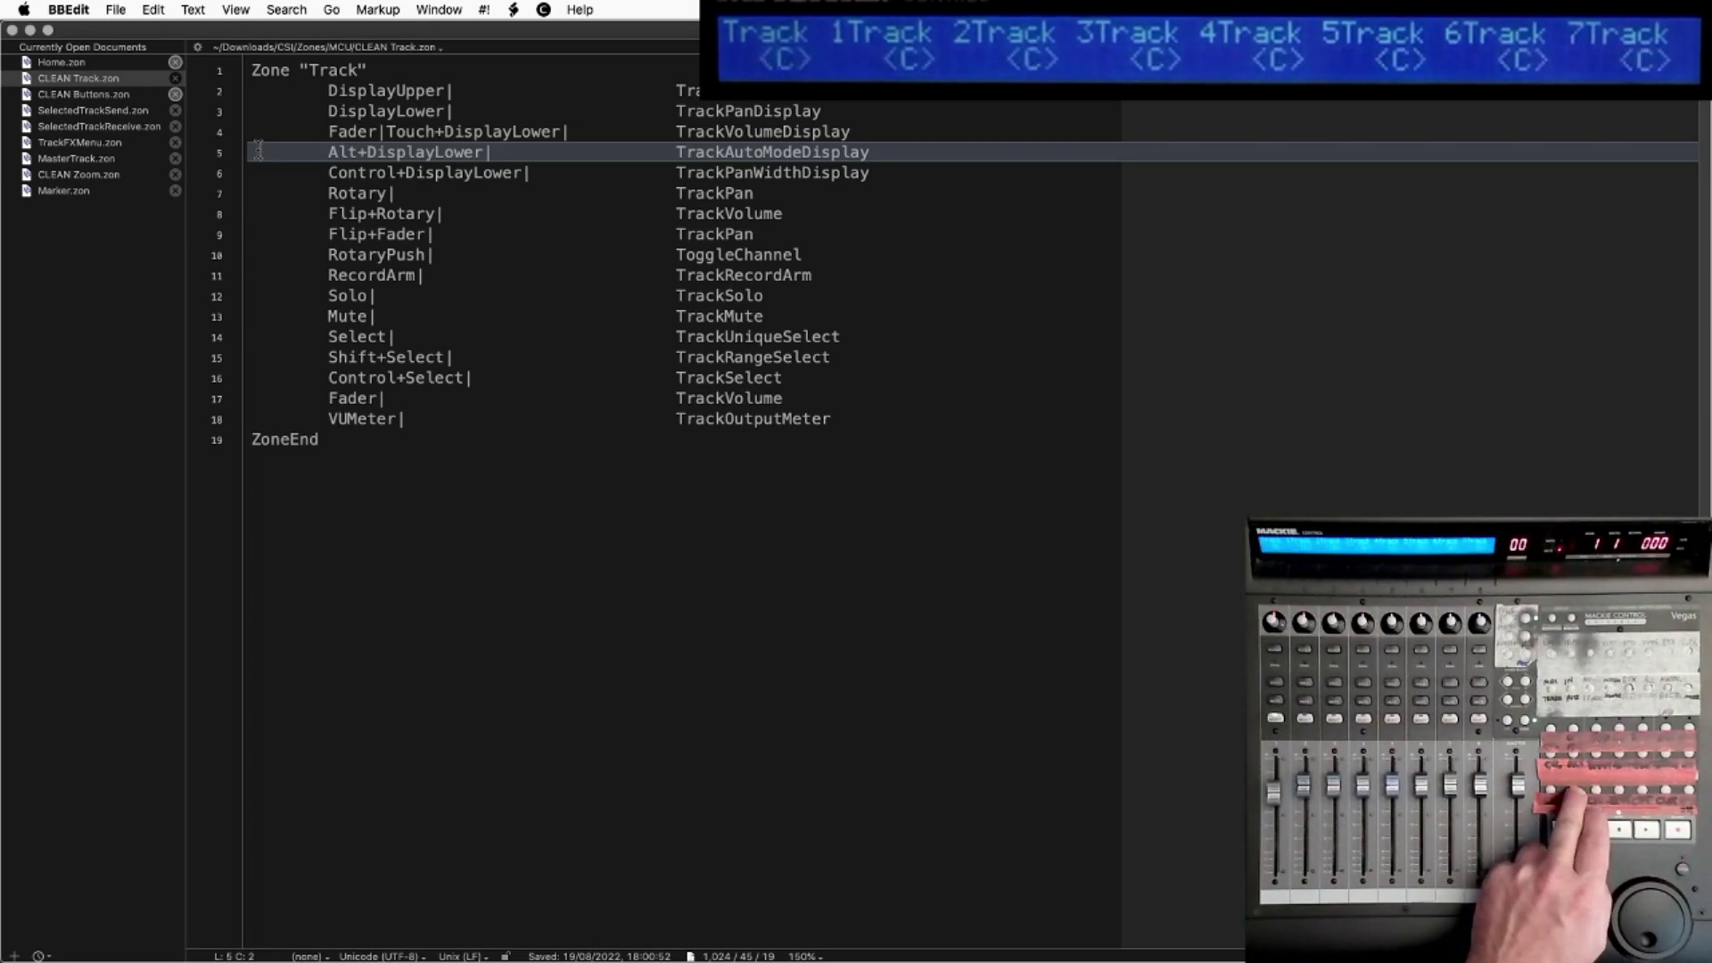
click(252, 171)
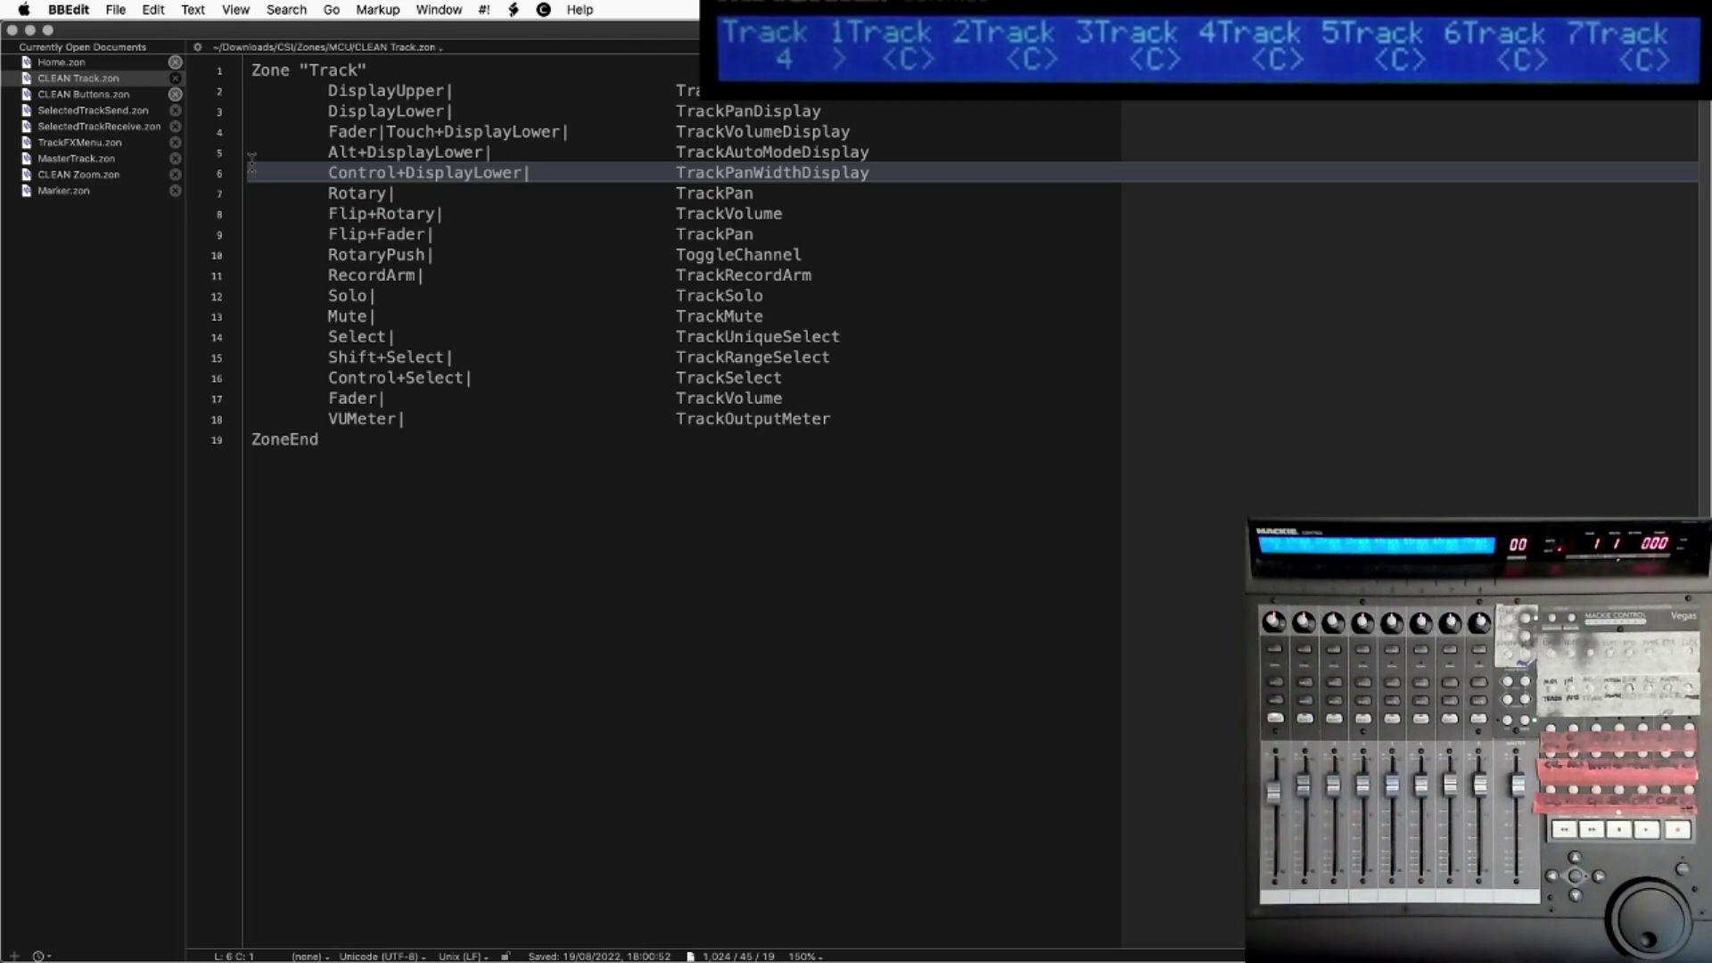
click(305, 192)
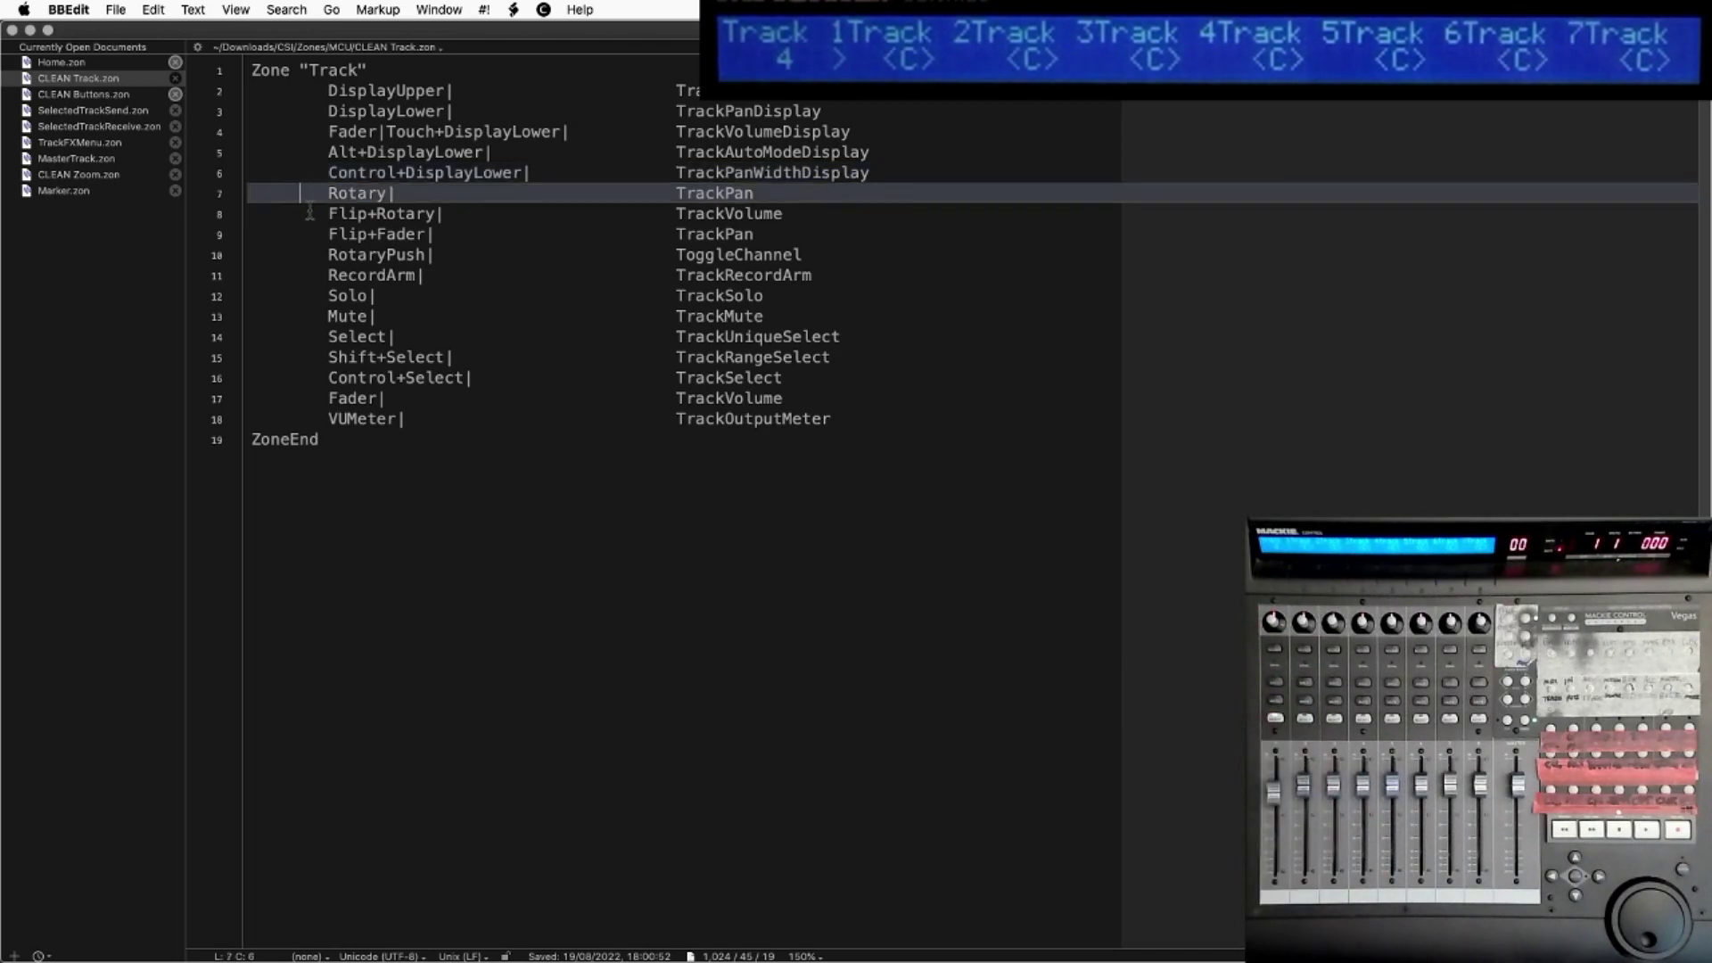
click(309, 212)
click(305, 224)
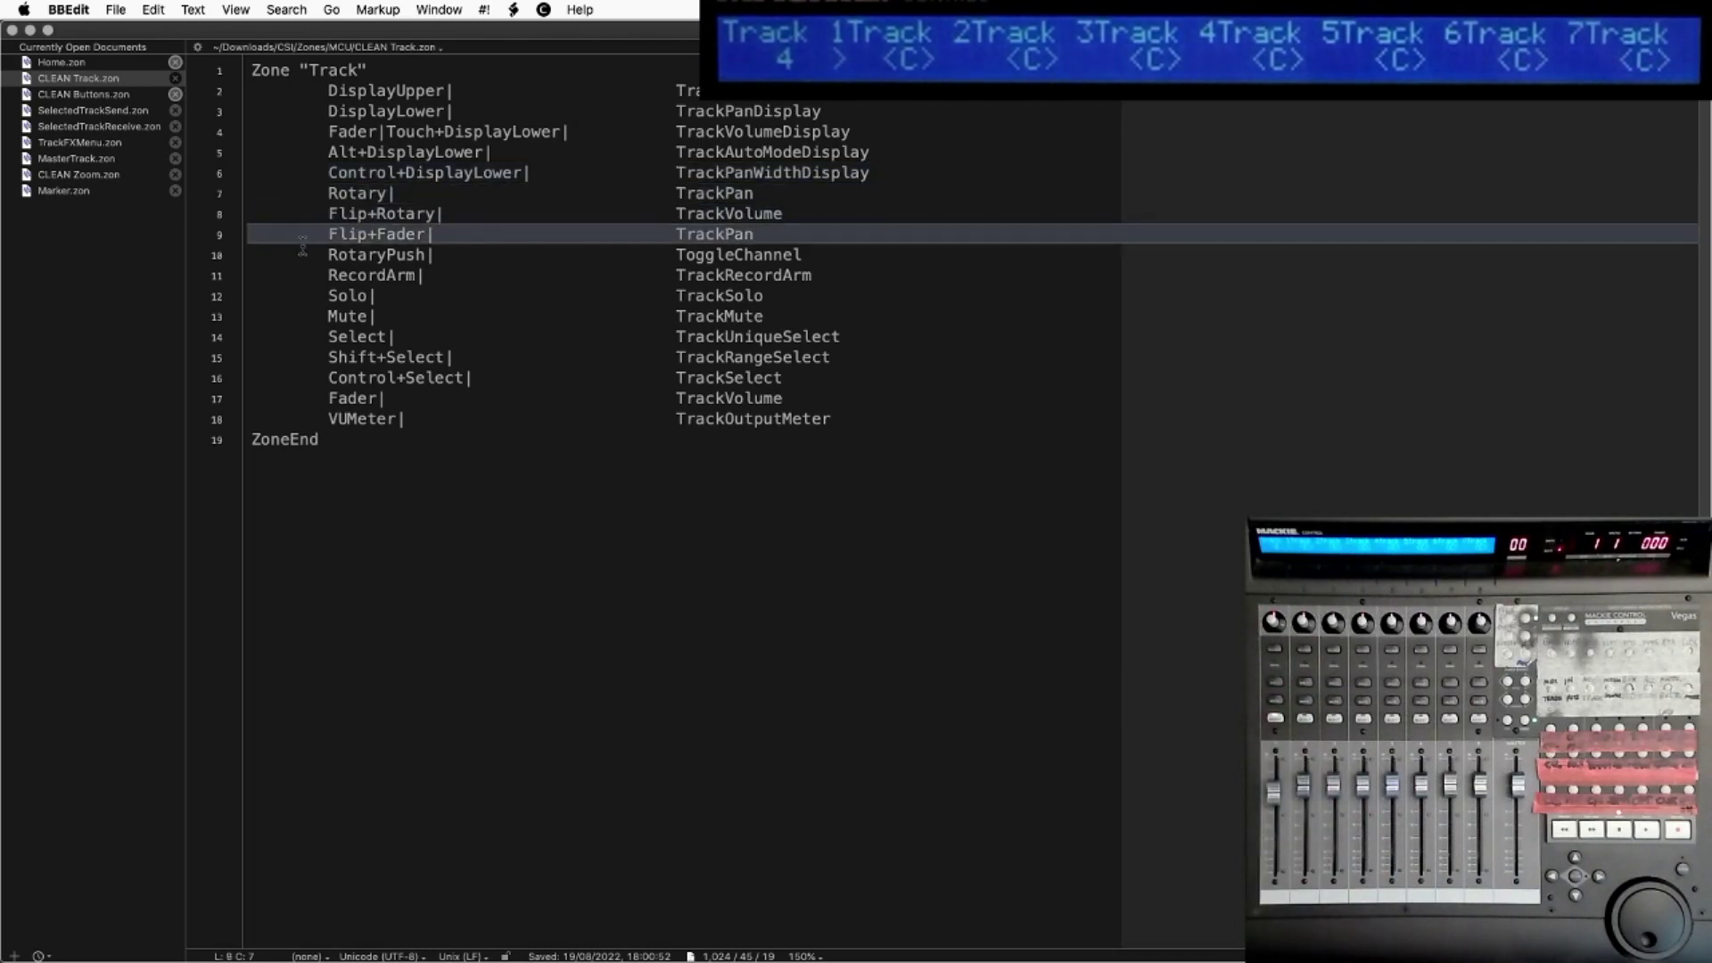
click(301, 253)
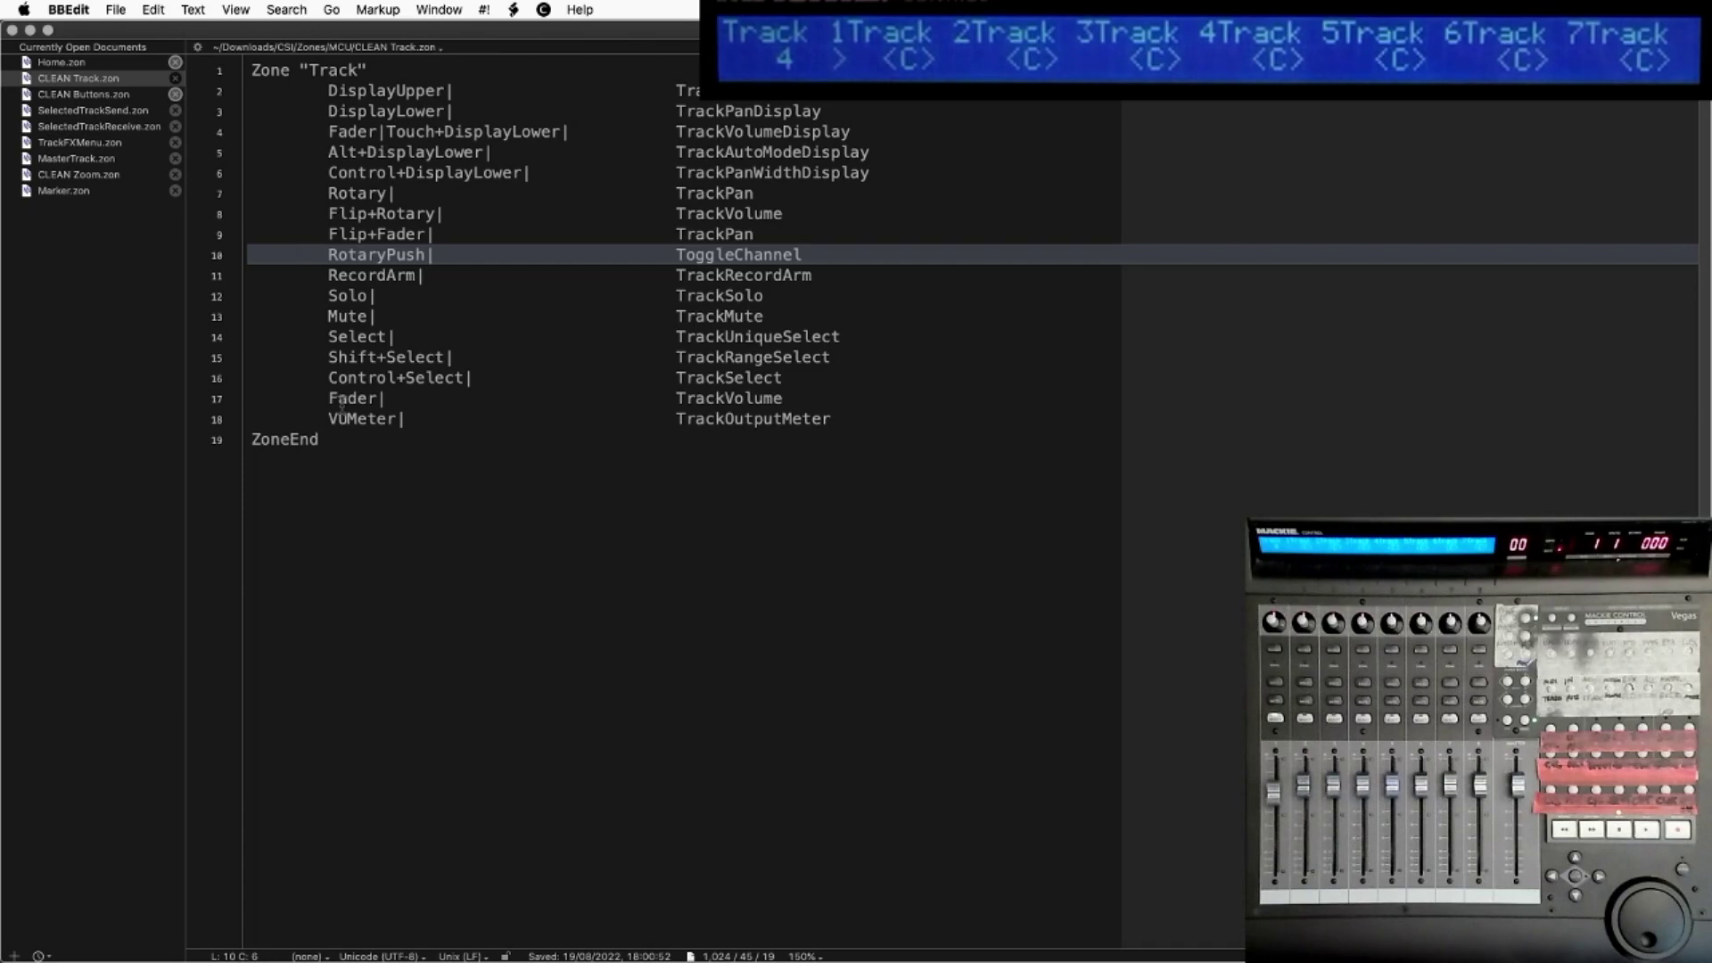
Step: Read the SelectedTrack and Track zone descriptions in the CSI wiki in Chrome, and switch to REAPER
key(super+Tab)
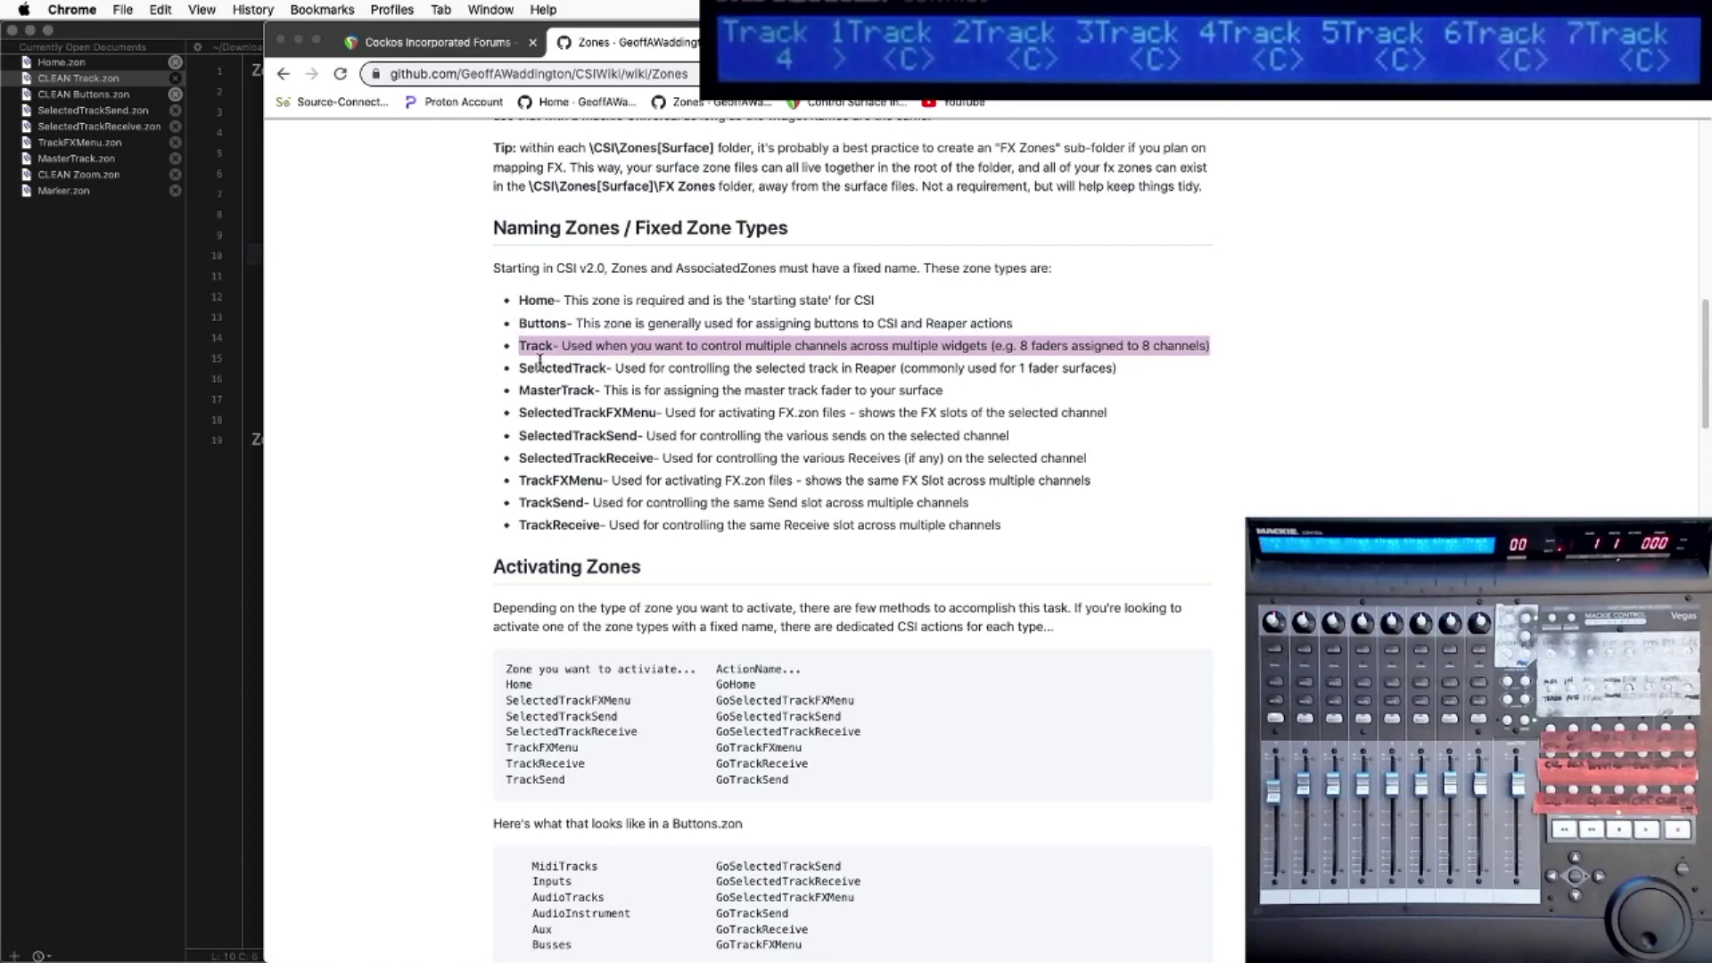
drag(521, 369, 1095, 375)
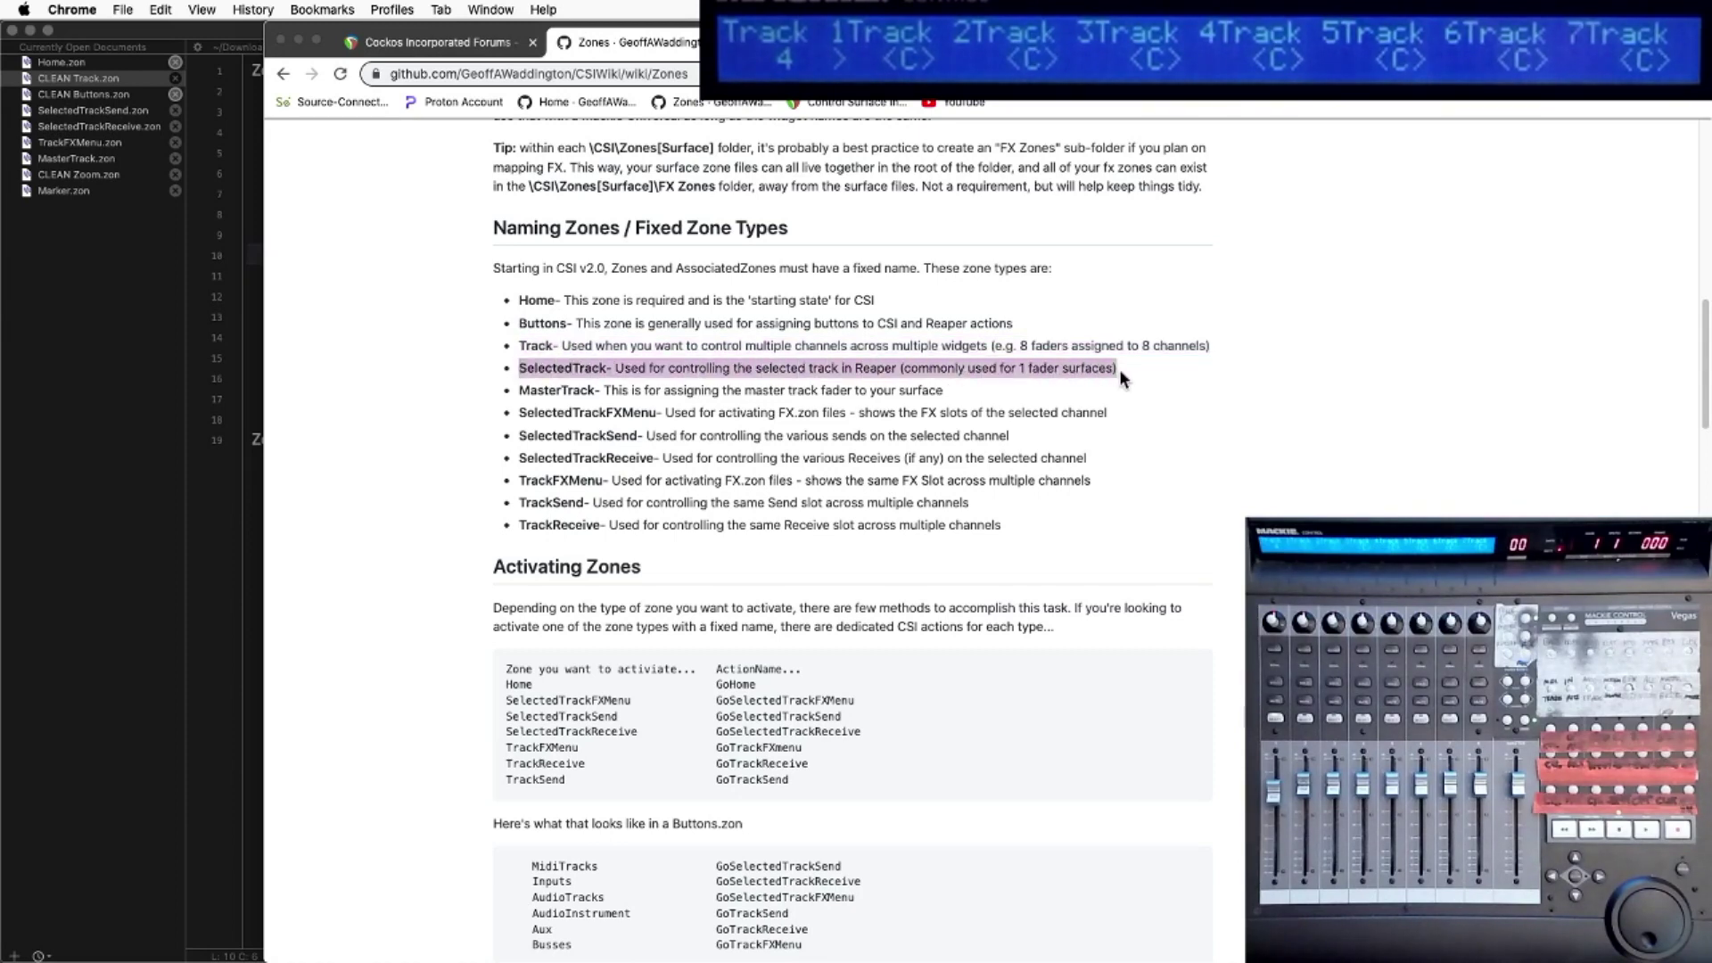
drag(1206, 346, 524, 345)
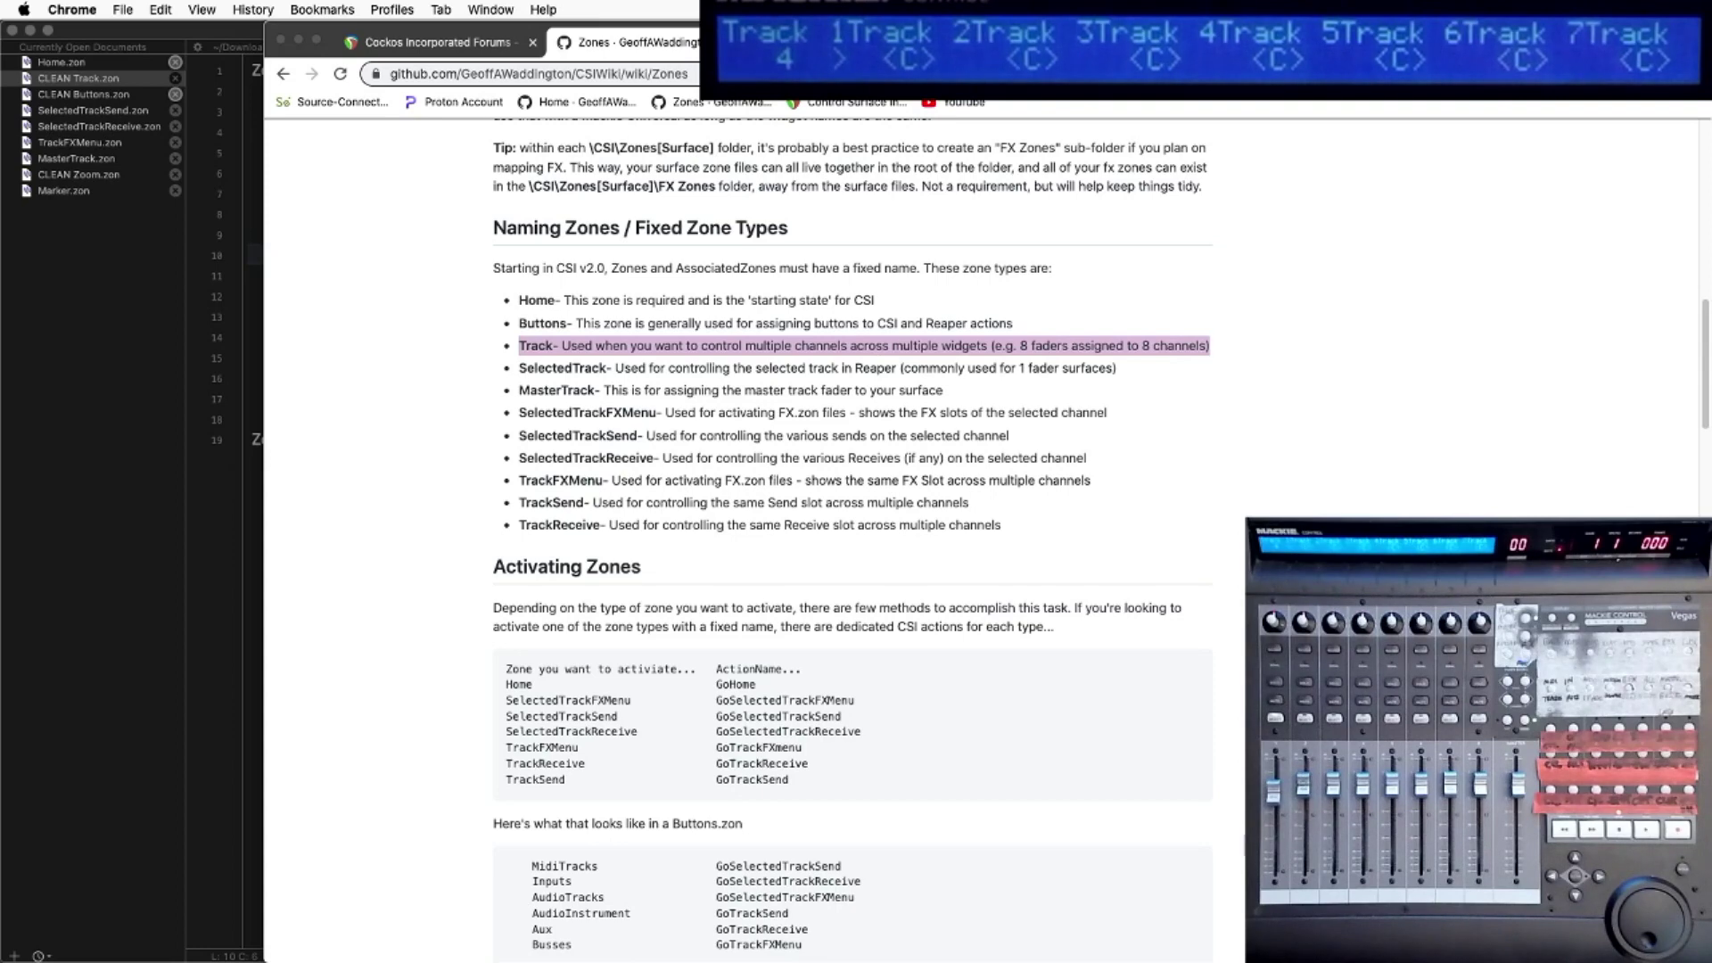
key(super+Tab)
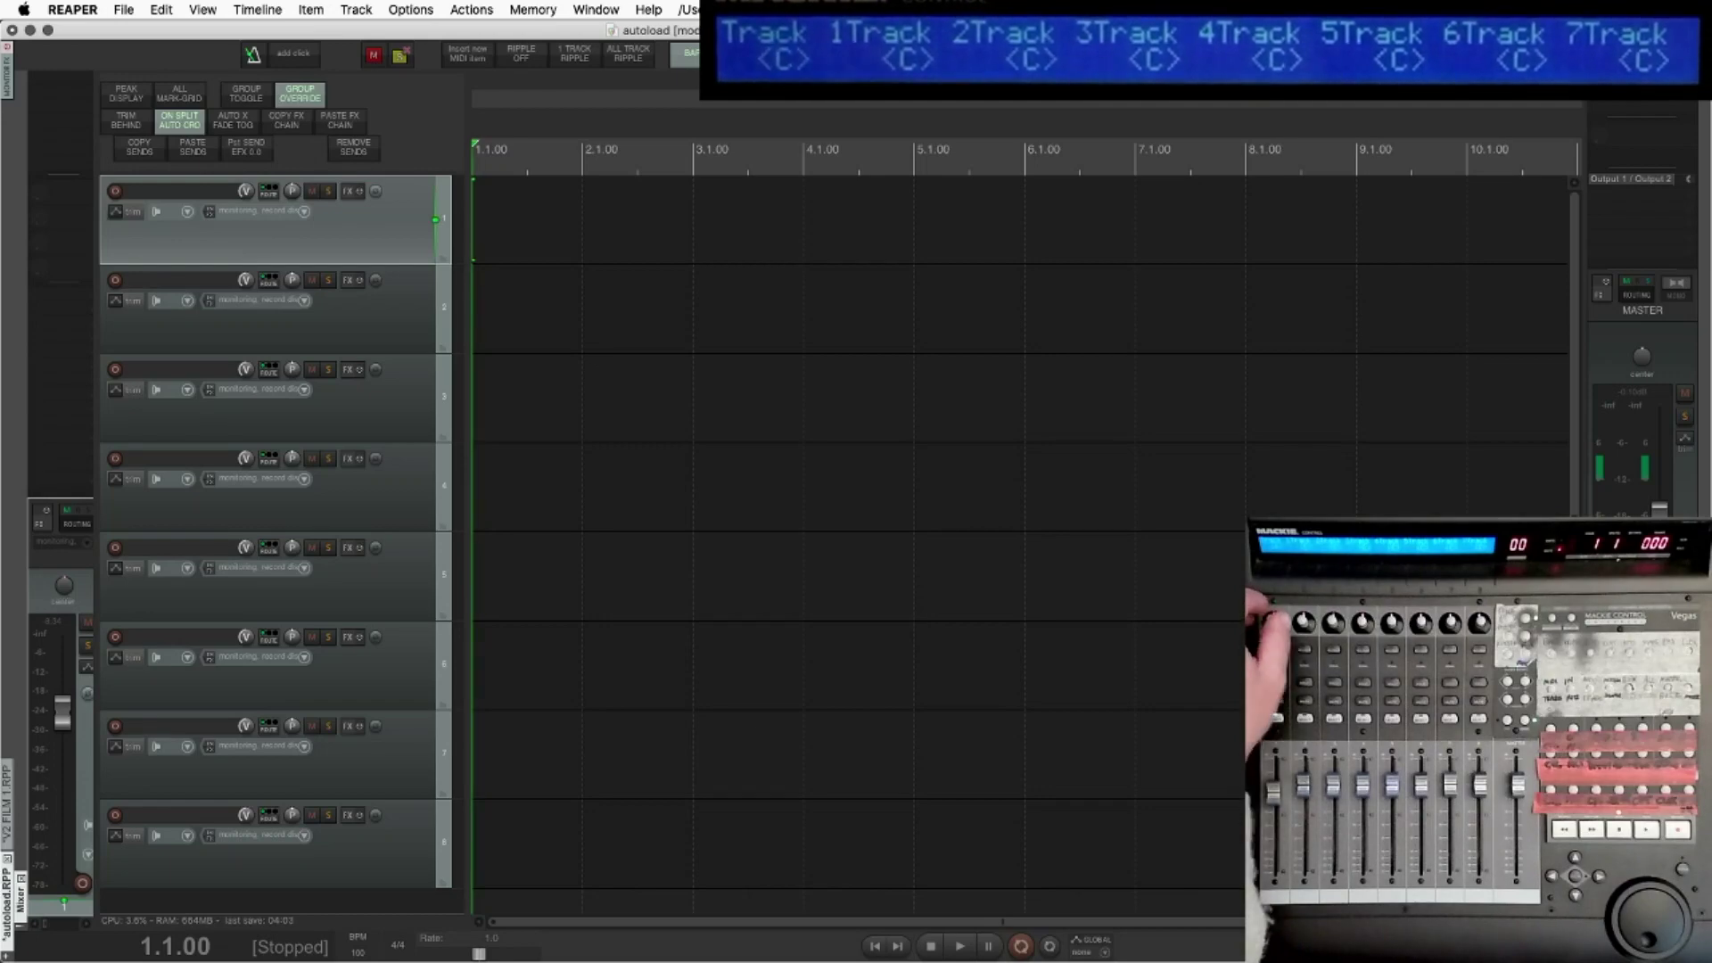
Step: Switch to BBEdit and add a Control+Rotary| line assigned to TrackPanWidth below the Control+DisplayLower| line in CLEAN Track.zon
key(super+Tab)
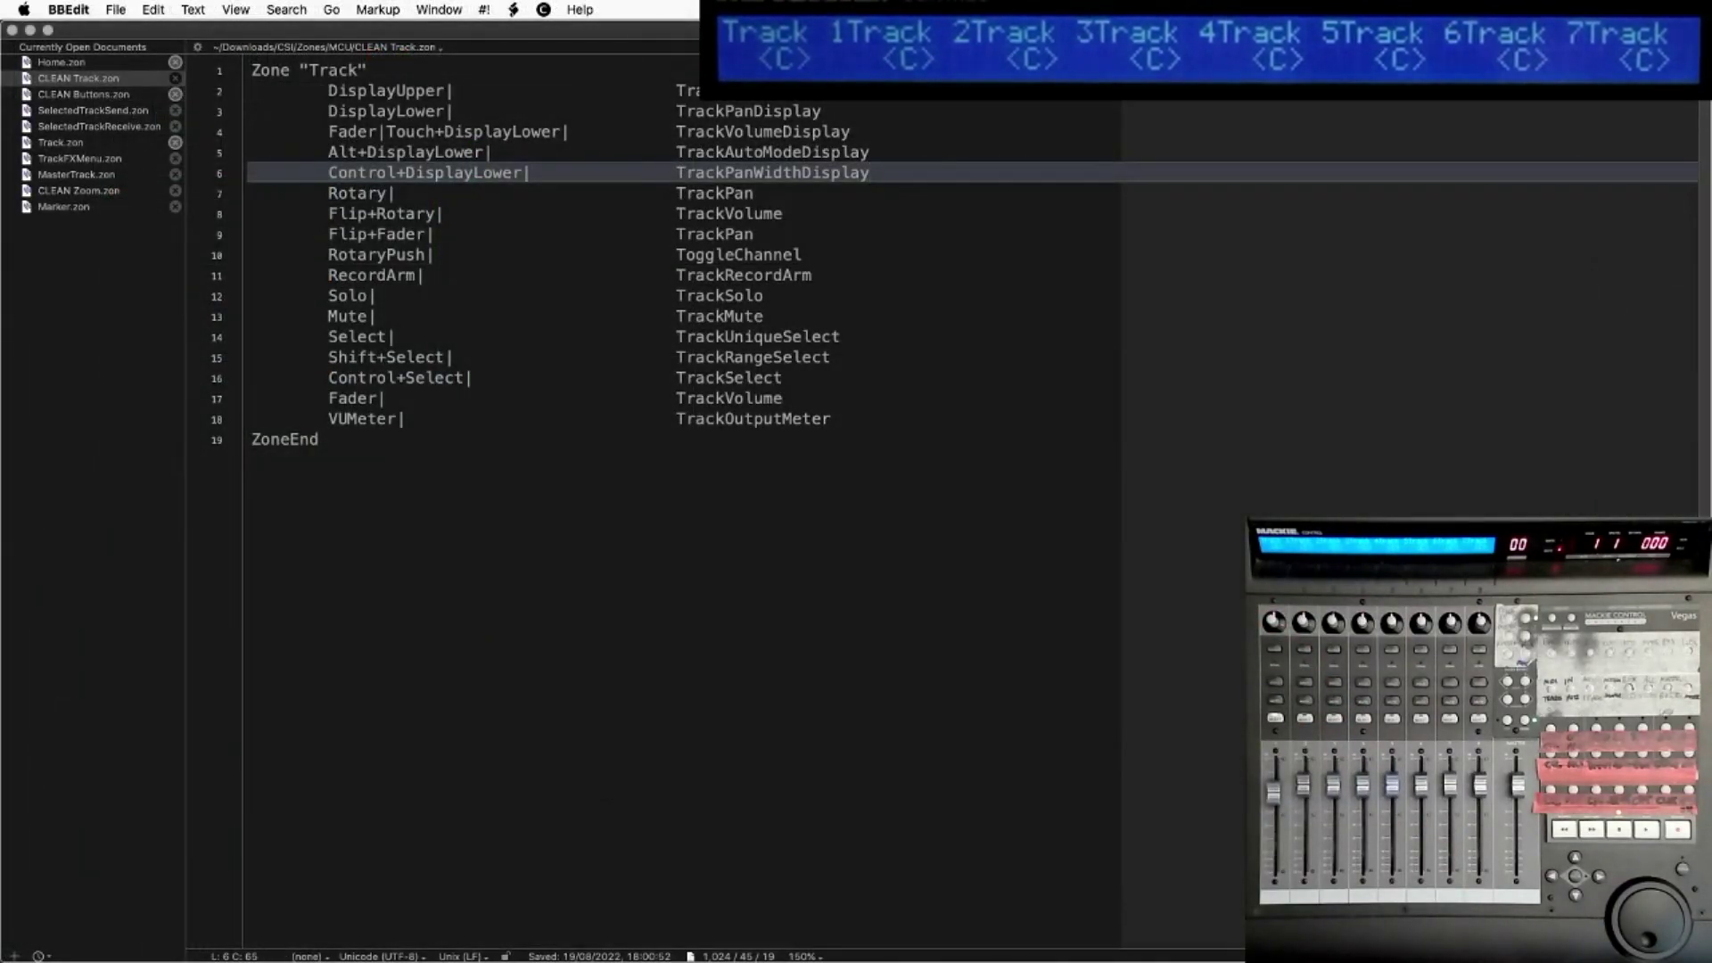
key(Return)
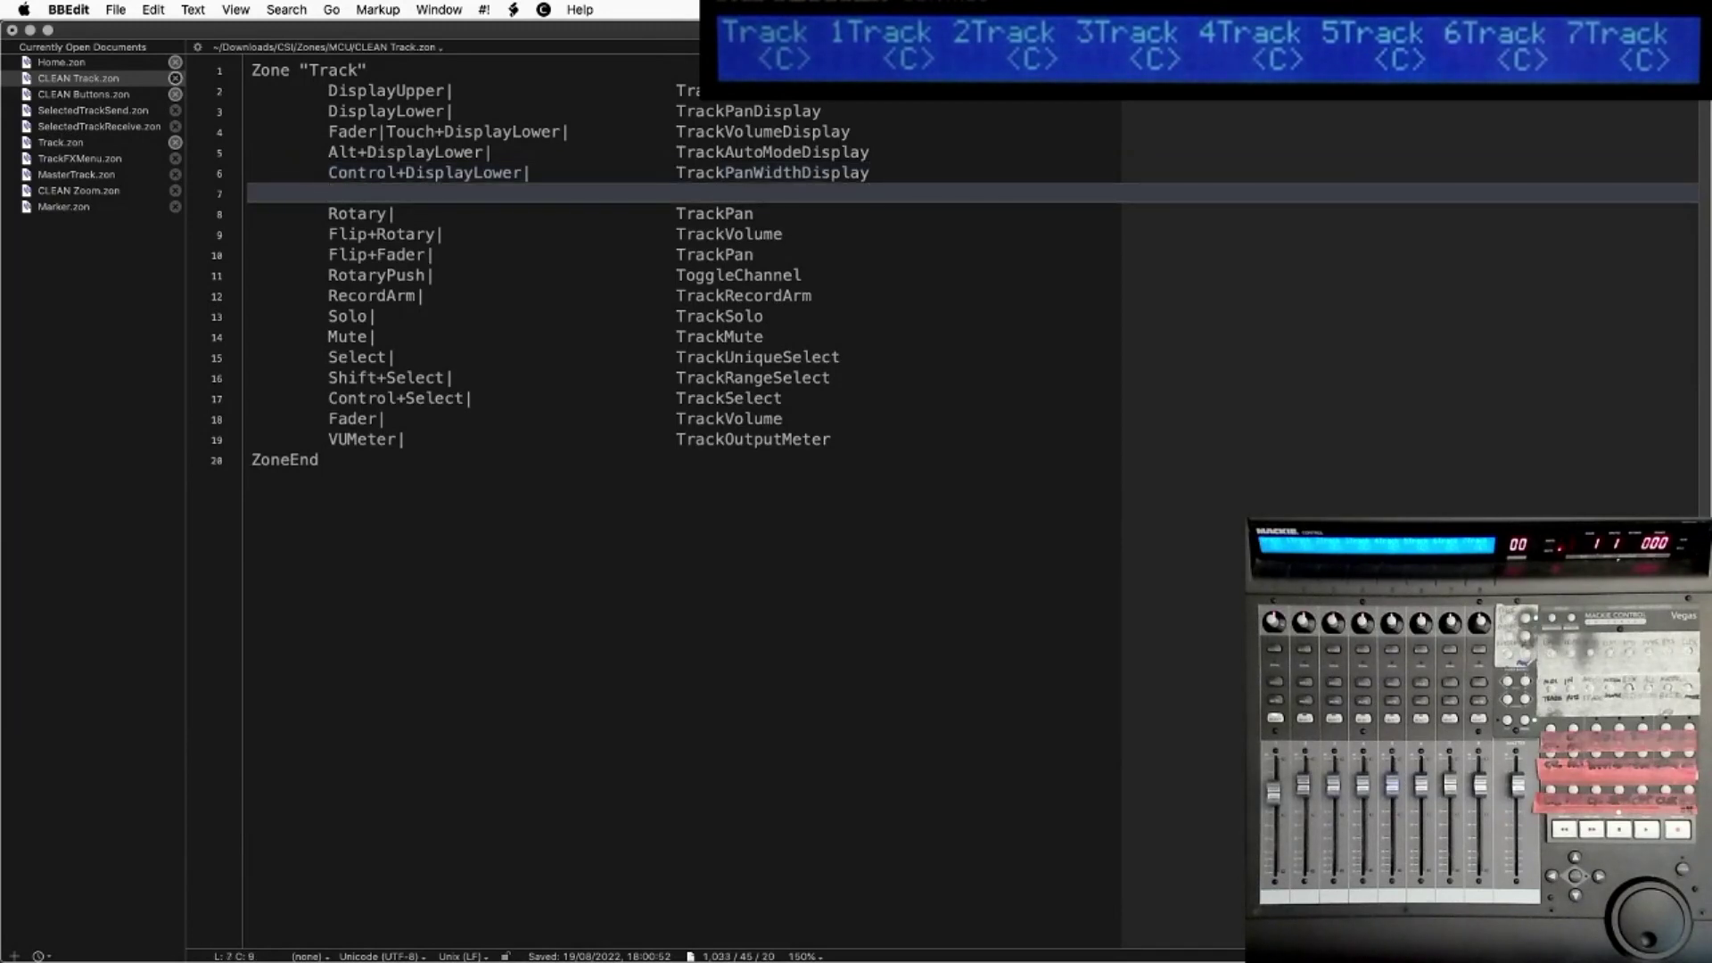
text(Control+Rotary|                     TrackPanWidth)
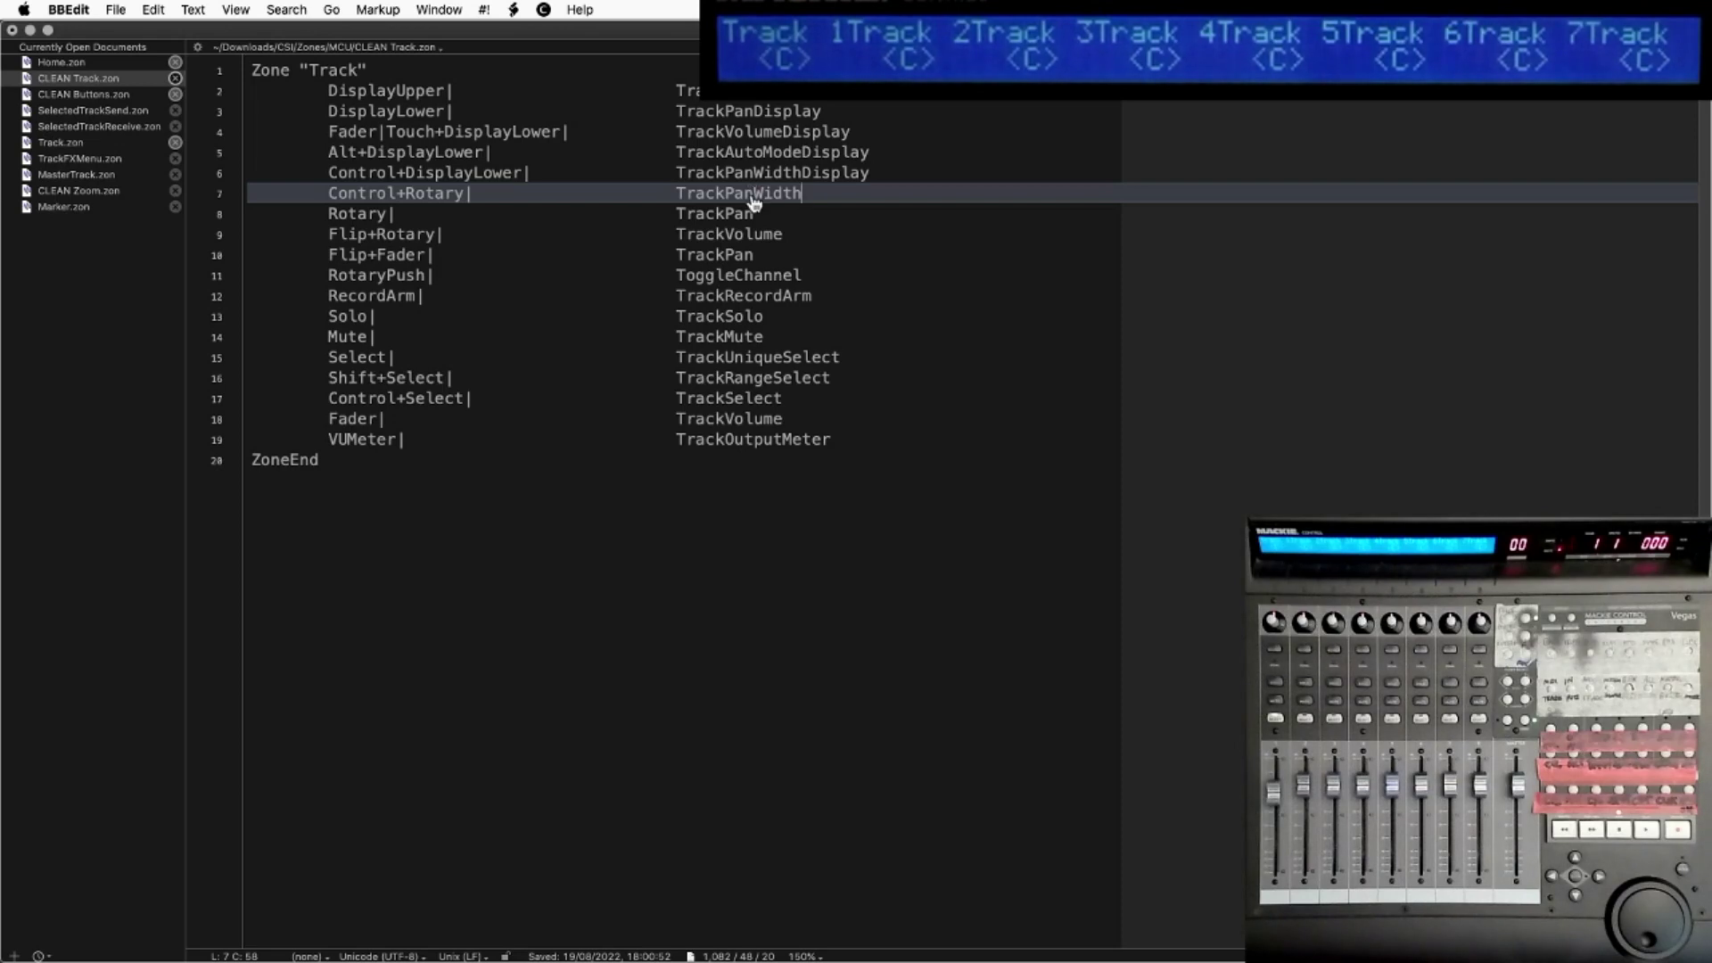
Step: Add a Control+RotaryPush| line assigned to TrackPanWidth [ 0.0 0.5 1.0 ] below the Control+Rotary| line in CLEAN Track.zon, and switch to REAPER
key(super+Tab)
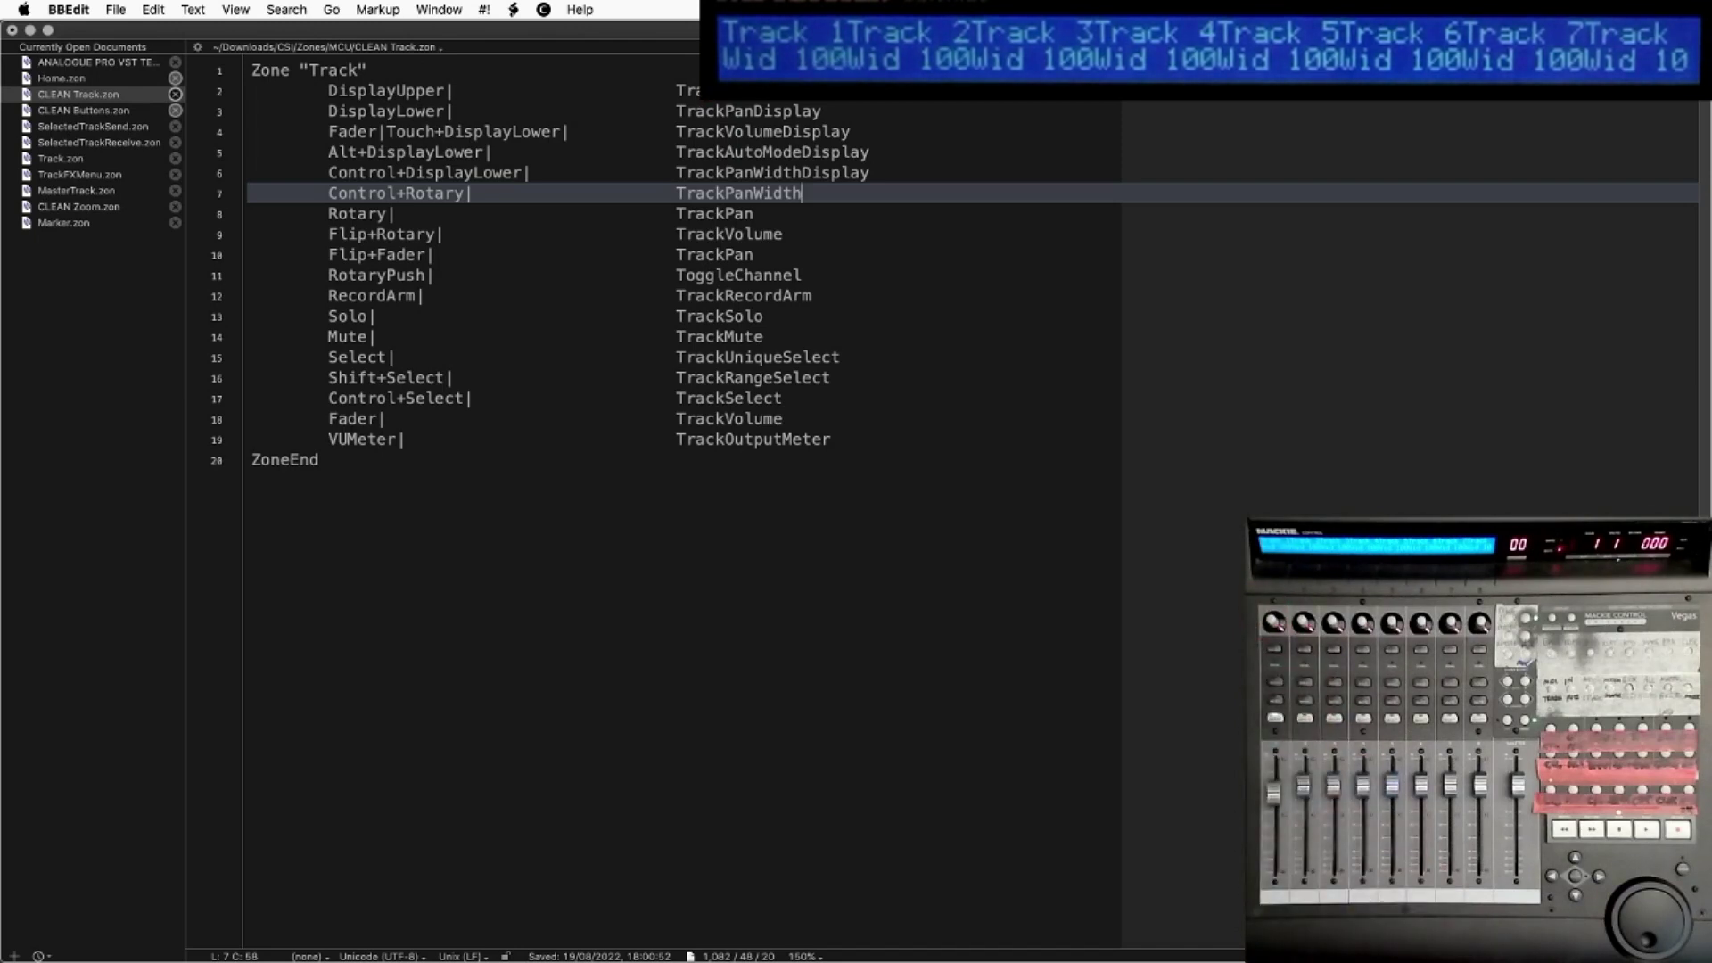
key(Return)
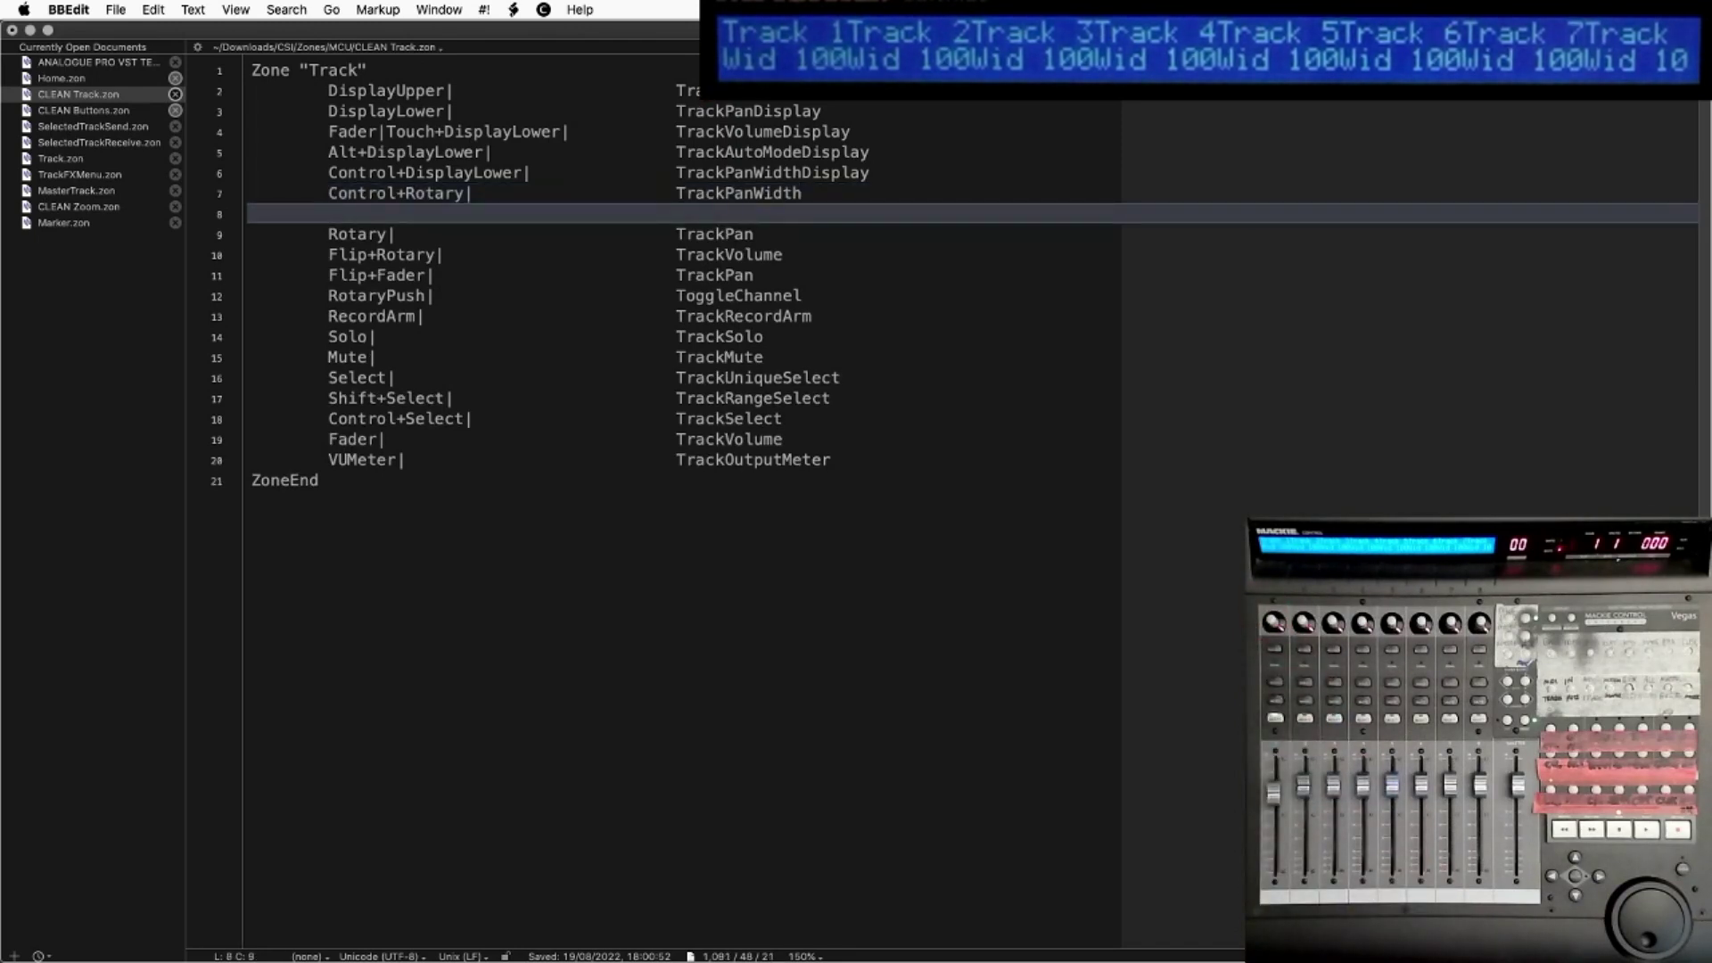
text(Control+RotaryPush|					TrackPanWidth [ 0.0 0.5 1.0 ])
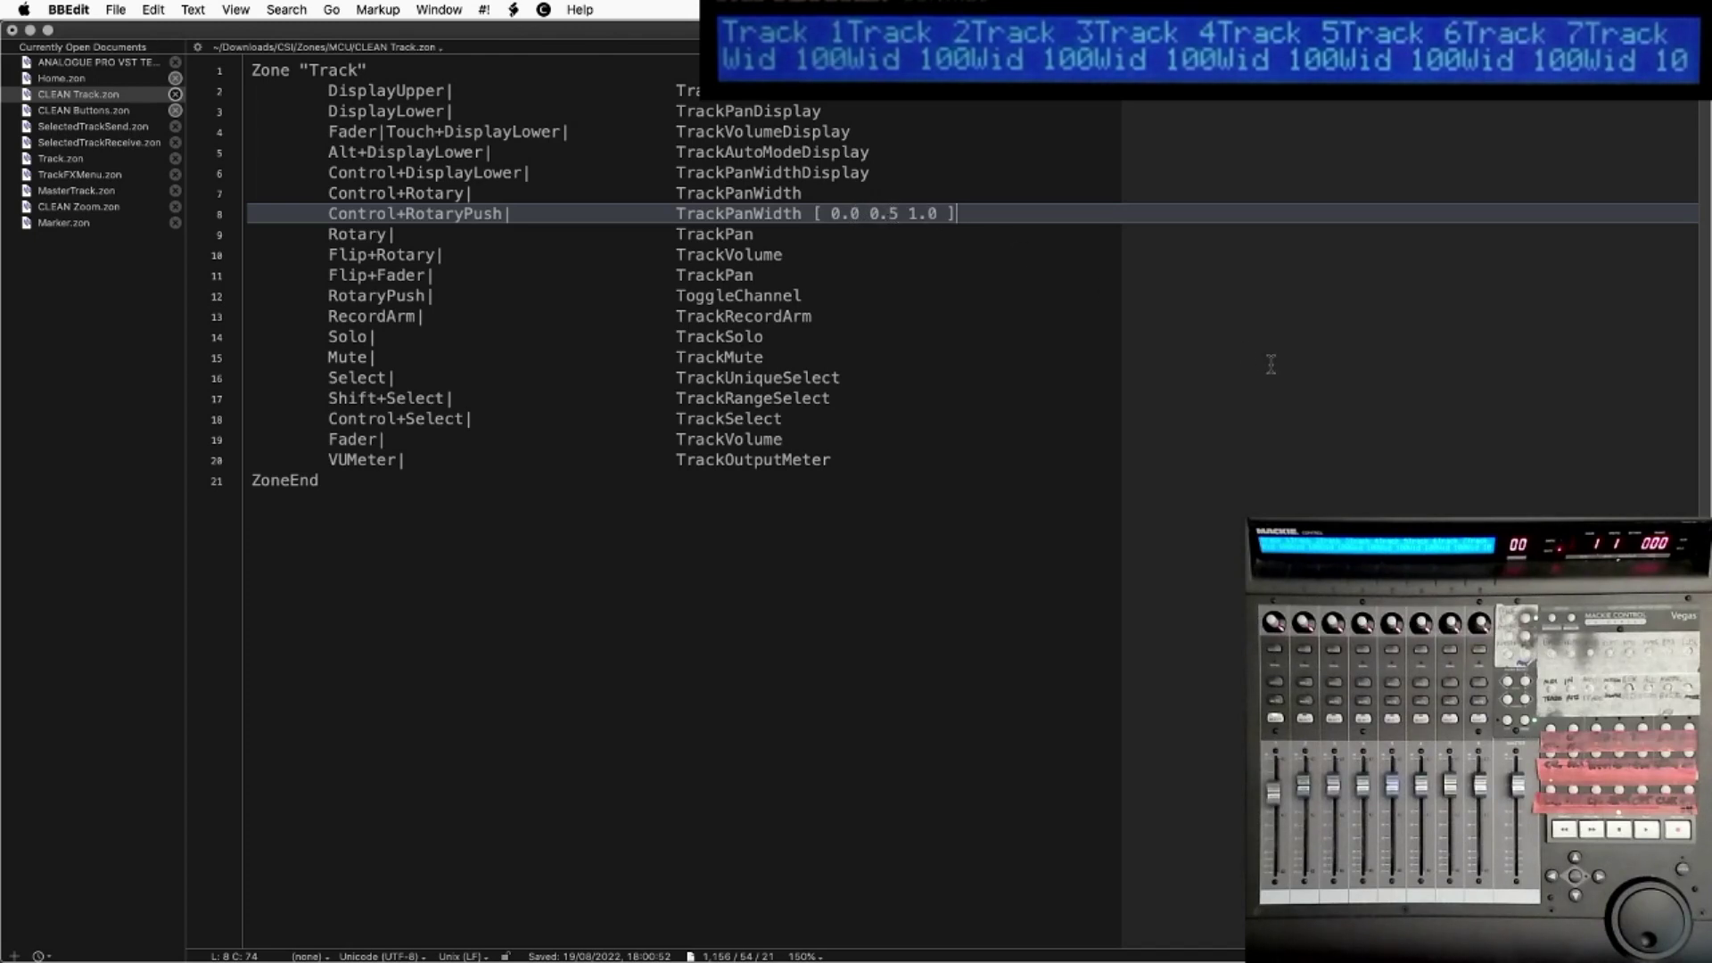
key(super+Tab)
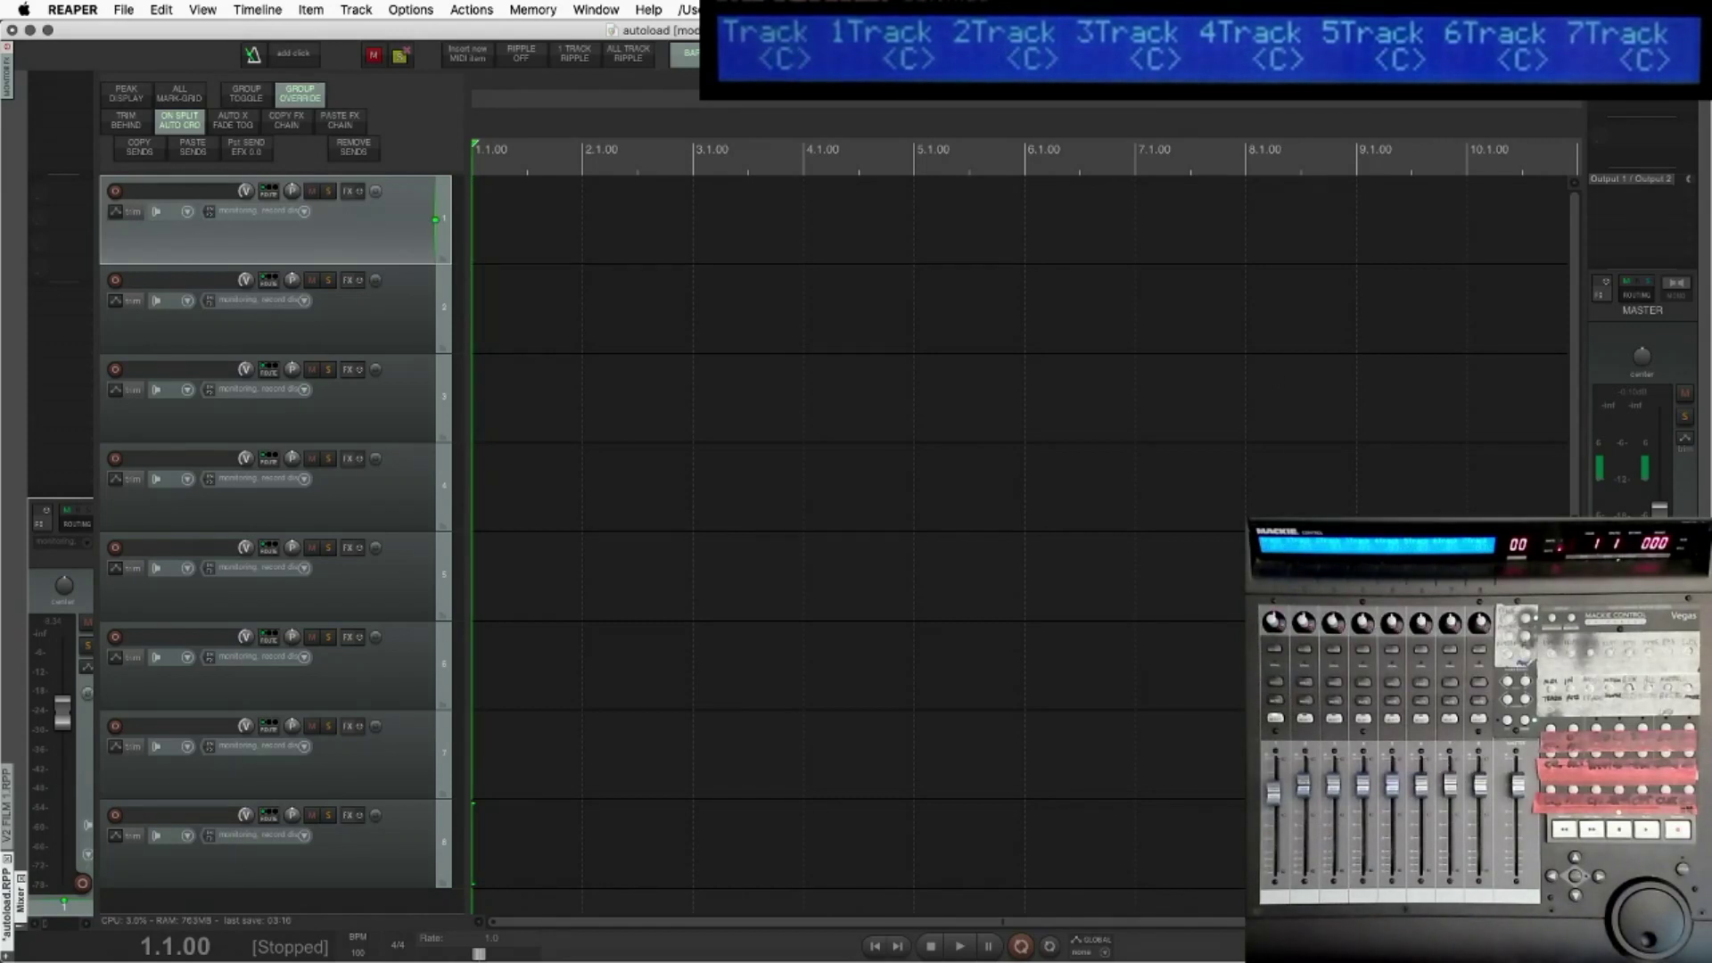
Step: Switch back to BBEdit and add a RotaryPush| line assigned to TrackPan [ 0.5 ] below the Rotary| line in CLEAN Track.zon
key(super+Tab)
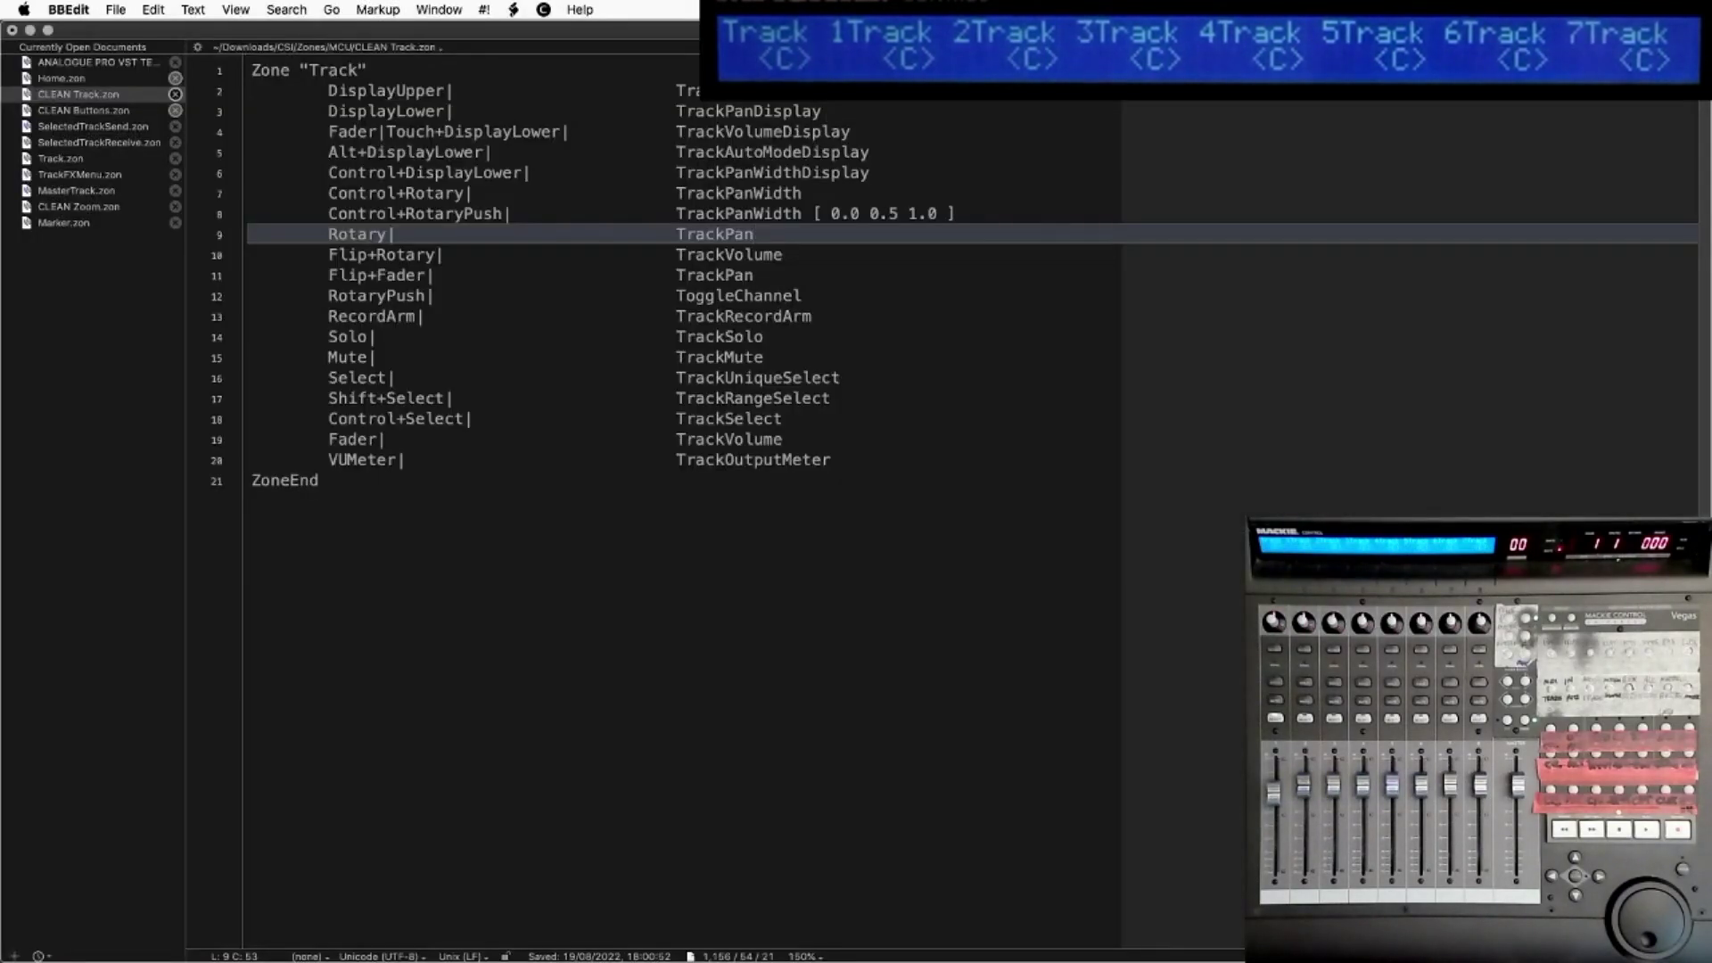
key(Return)
text(RotaryPush|                         TrackPan [ 0.5 ])
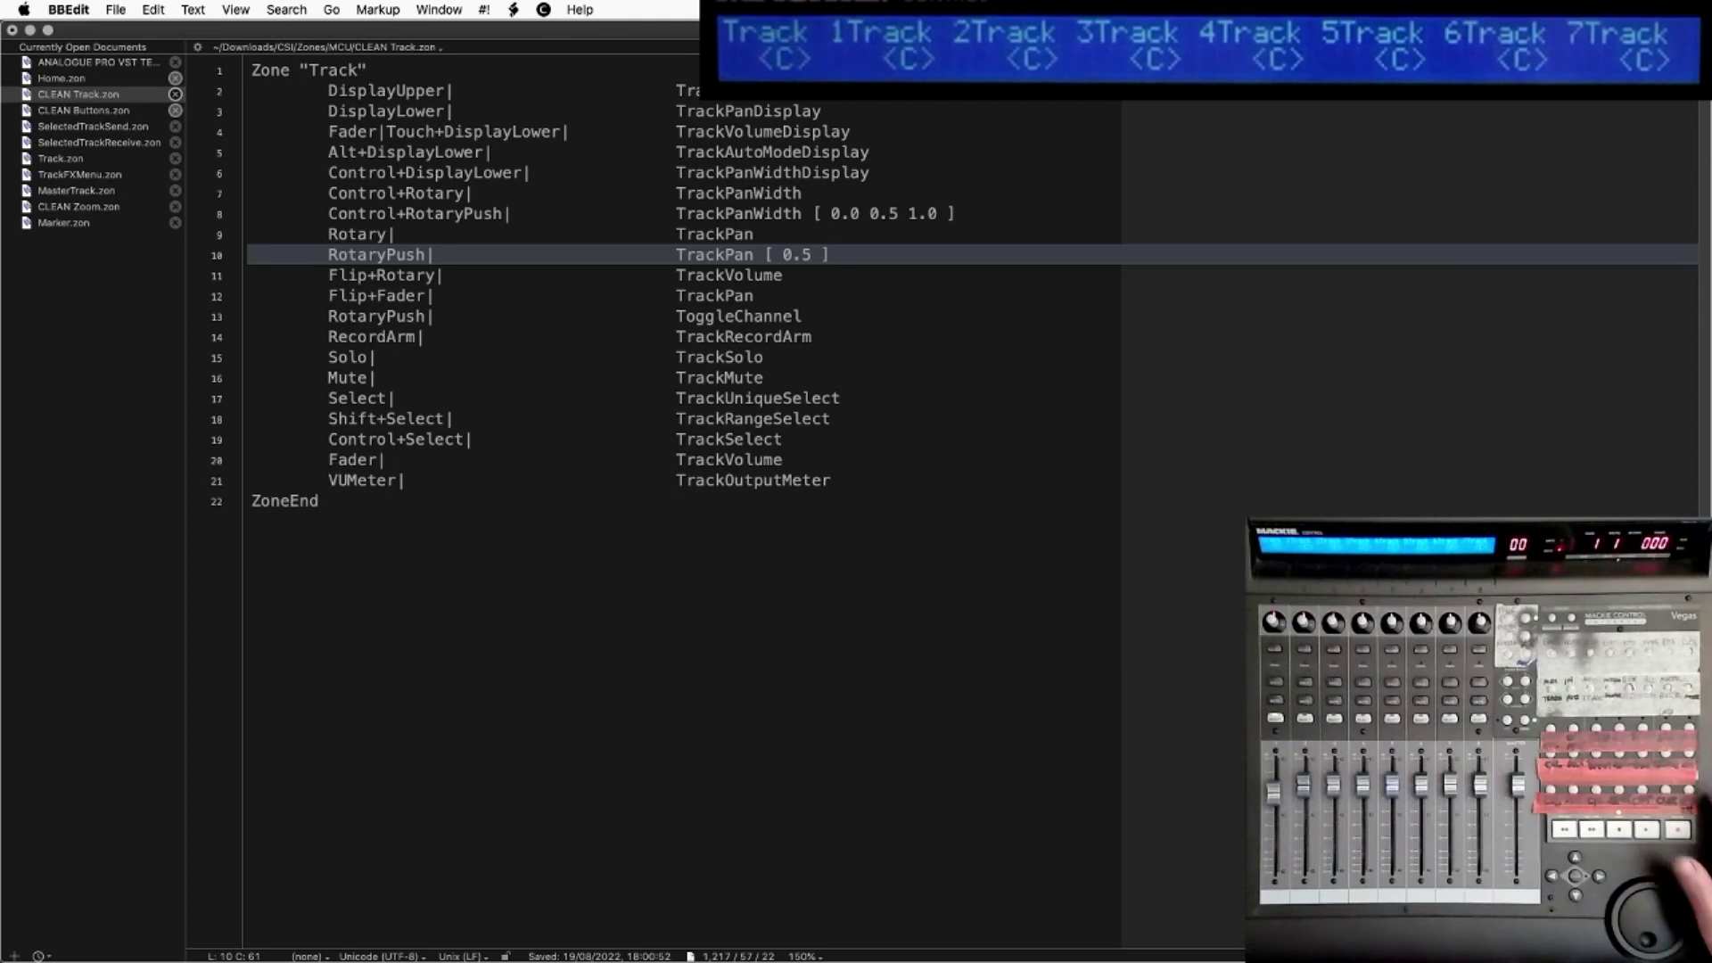
Step: Paste the copied Shift, Shift+Control and Control jog wheel track-selection block below the JogWheelRotaryCCW line in CLEAN Buttons.zon
key(super+Tab)
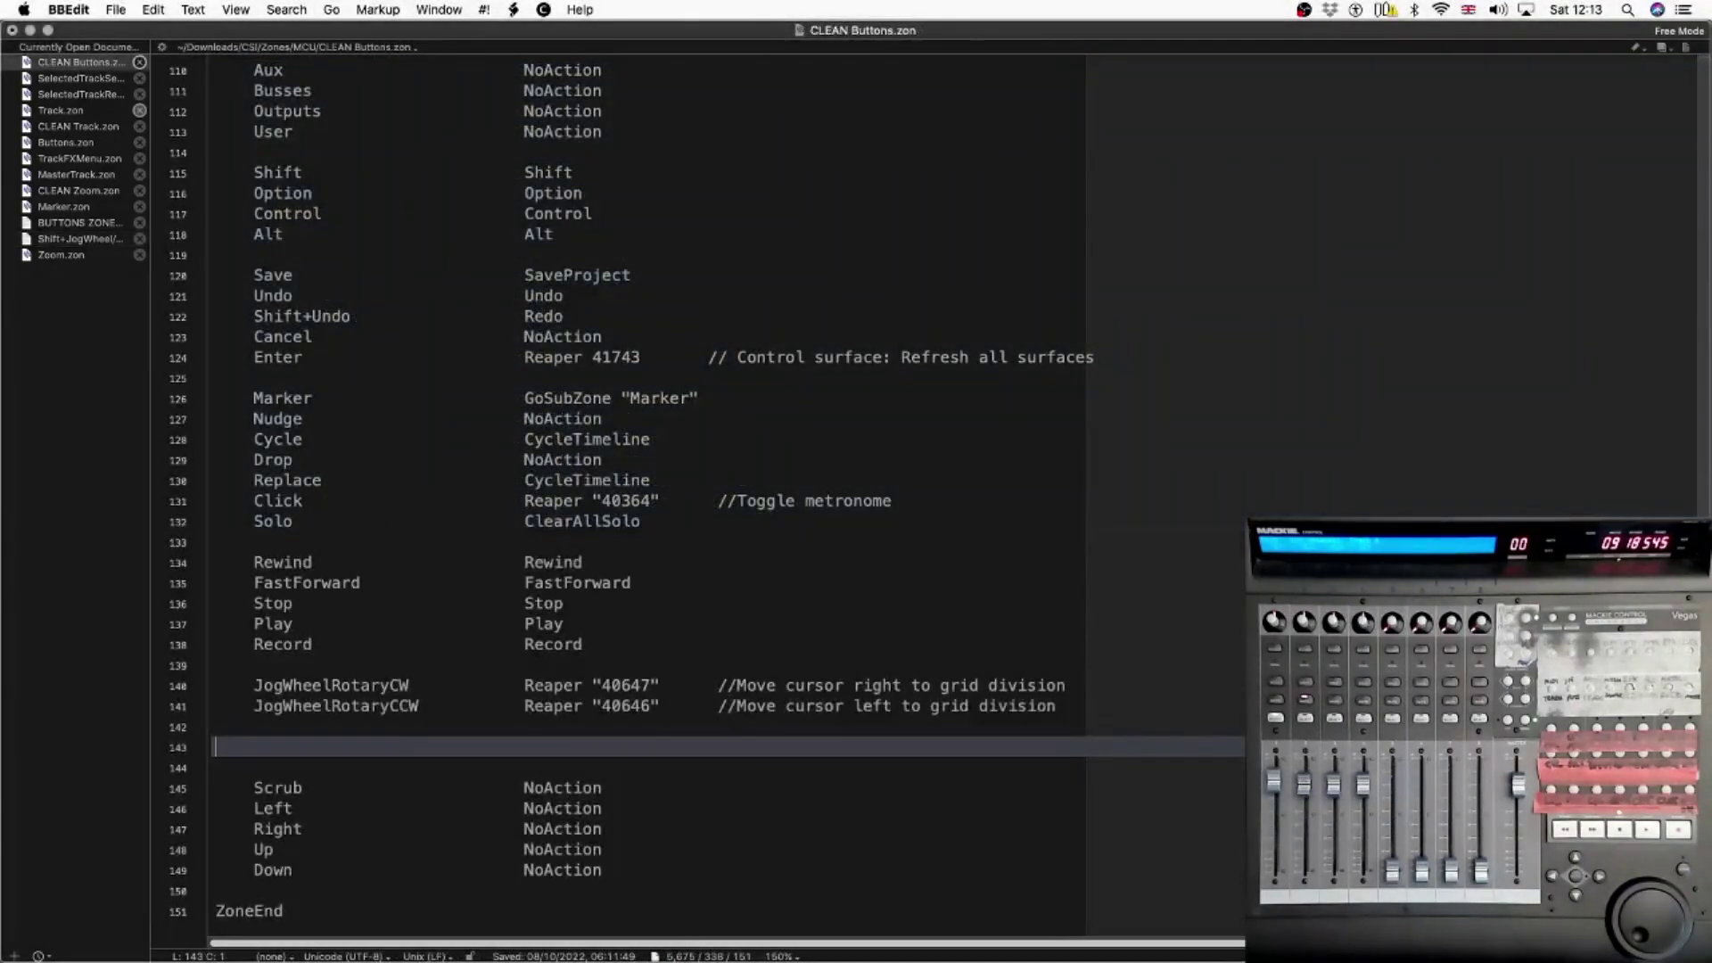
key(super+v)
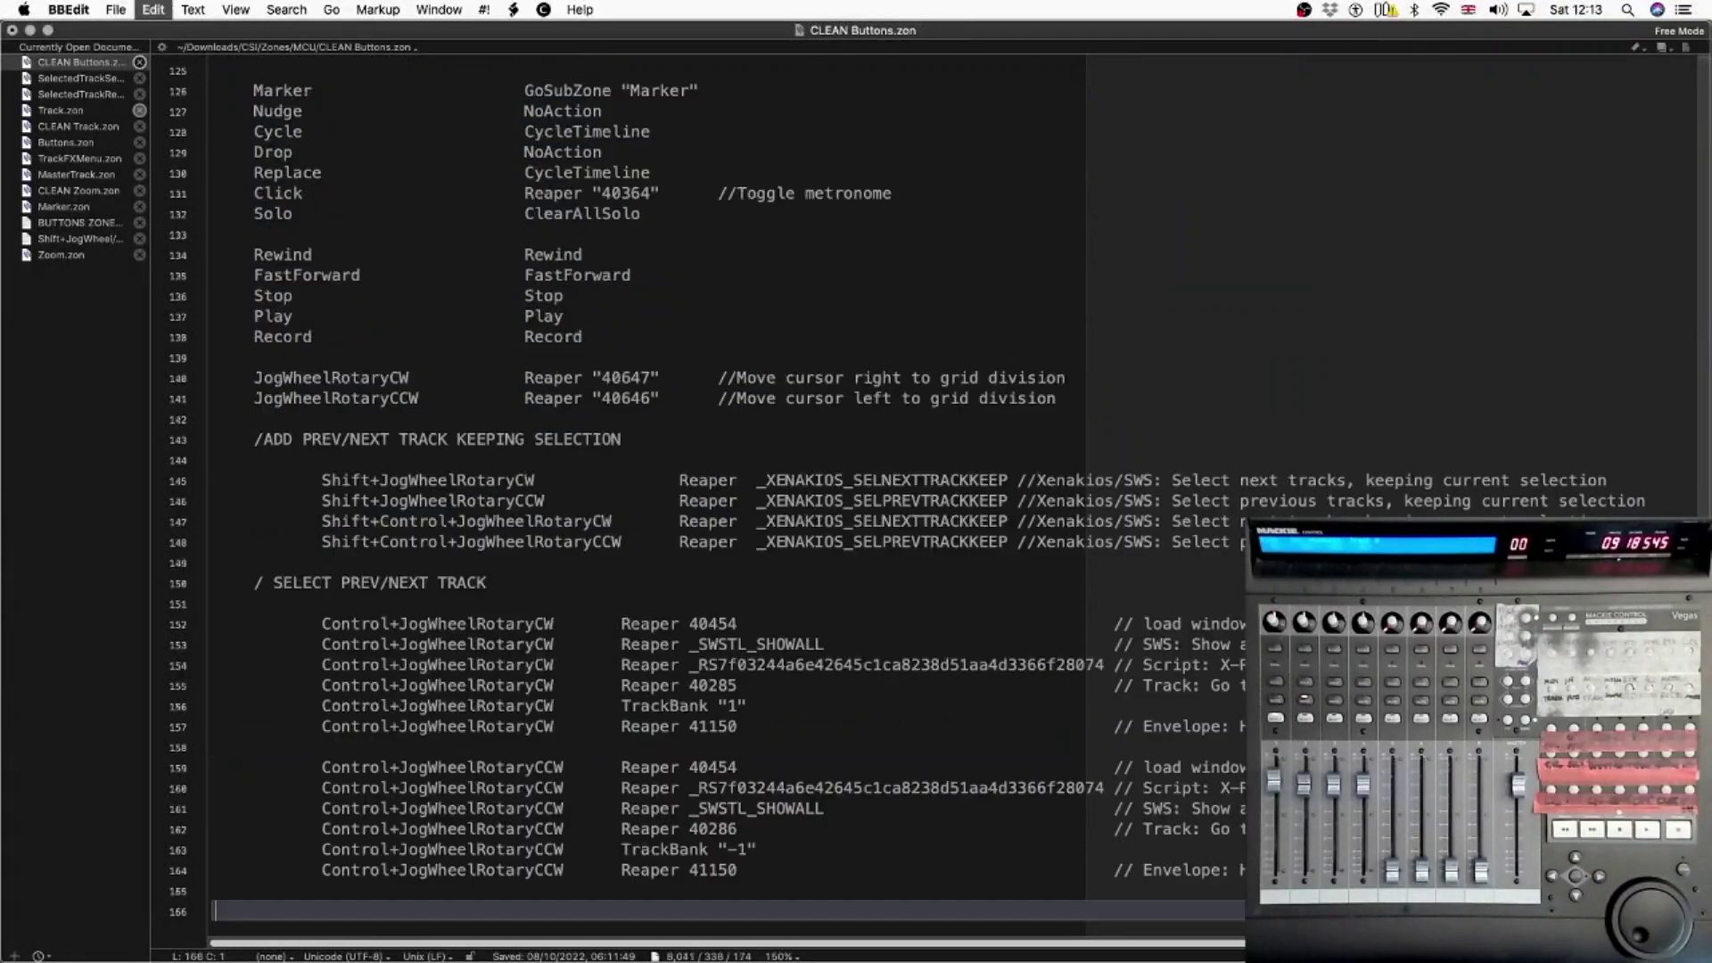